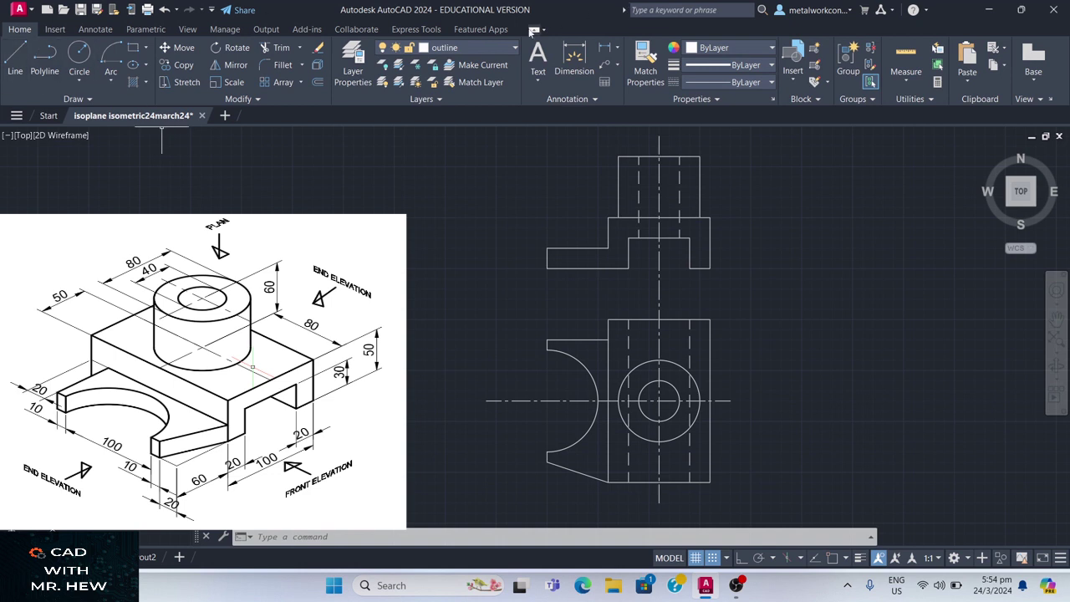
Step: Turn on the construction layer so its projection lines show in the drawing
click(479, 52)
click(383, 97)
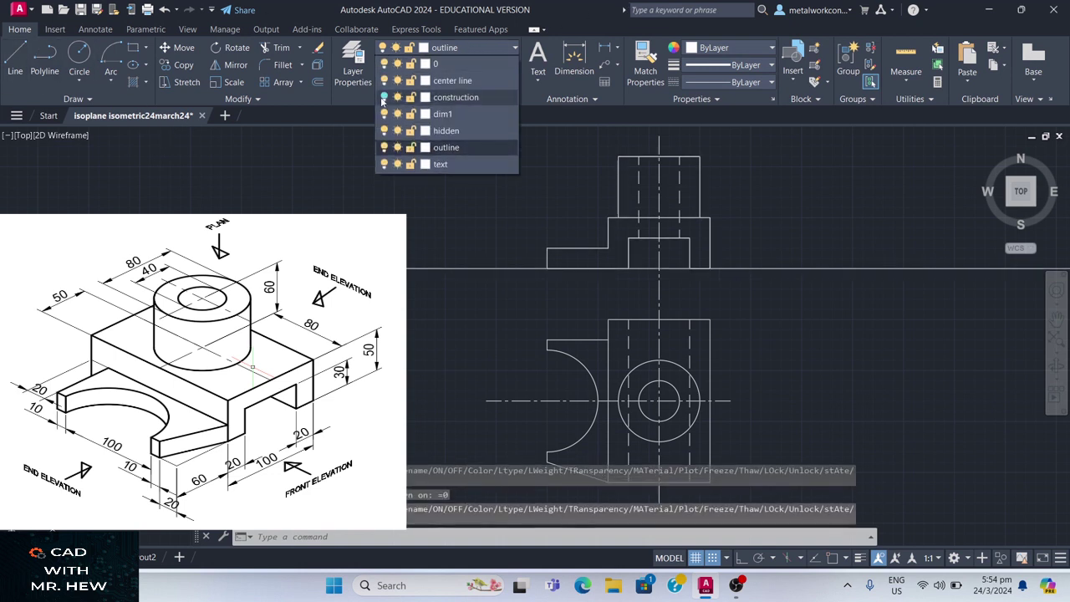
click(384, 97)
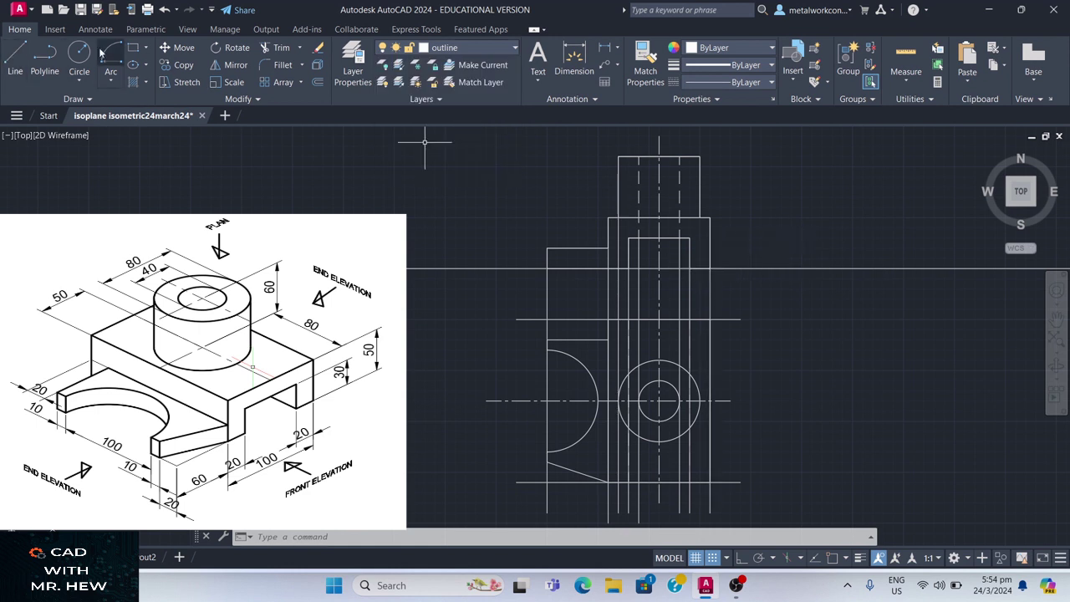
Step: Draw a 45° mitre line on the construction layer, sloping down from the front elevation's lower-right corner
click(18, 50)
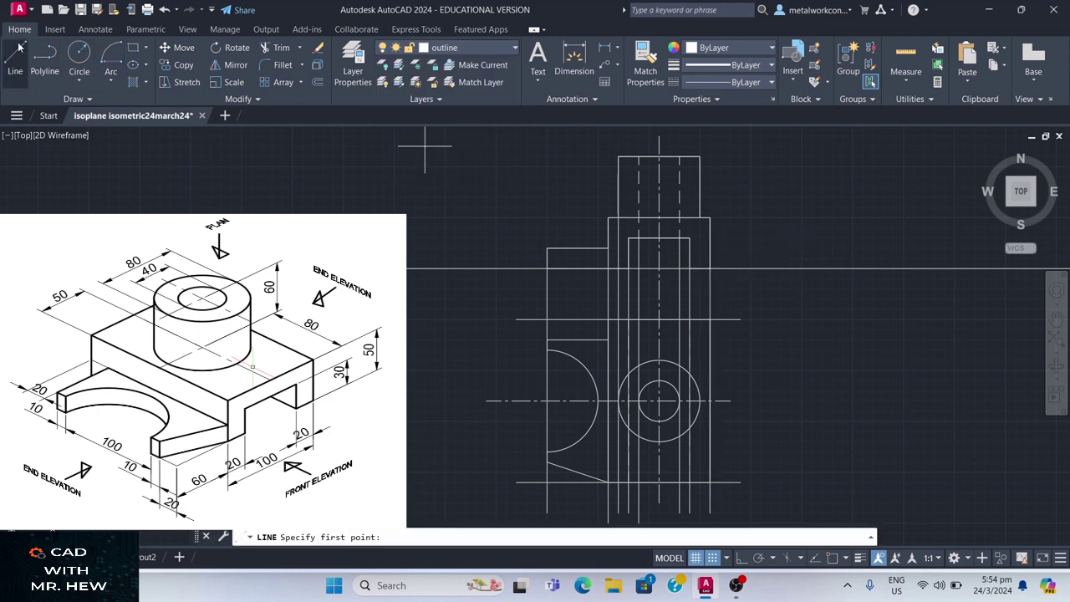
click(710, 270)
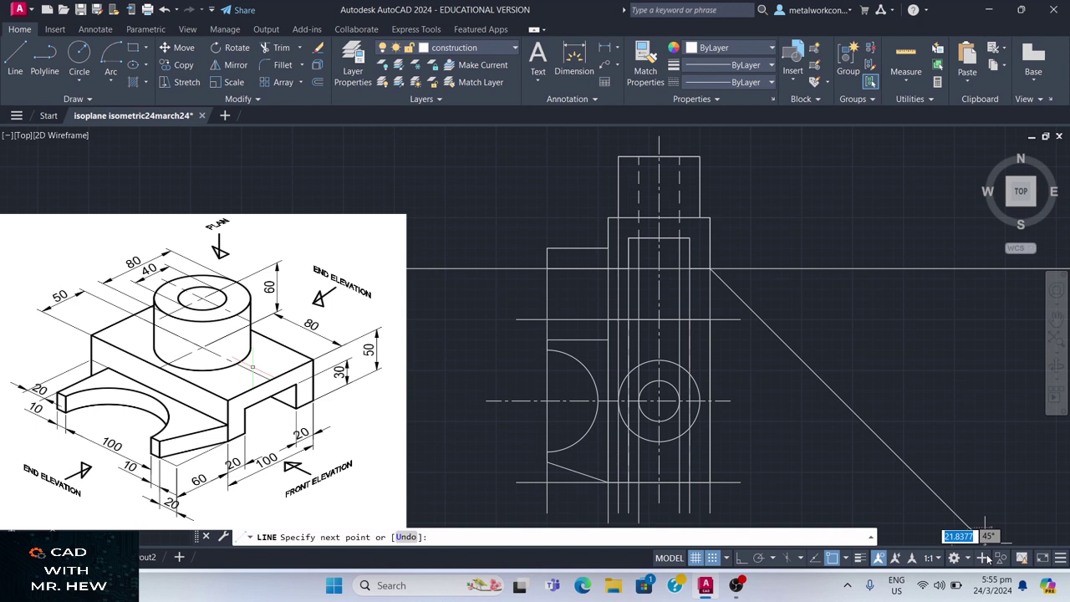
click(970, 527)
key(Escape)
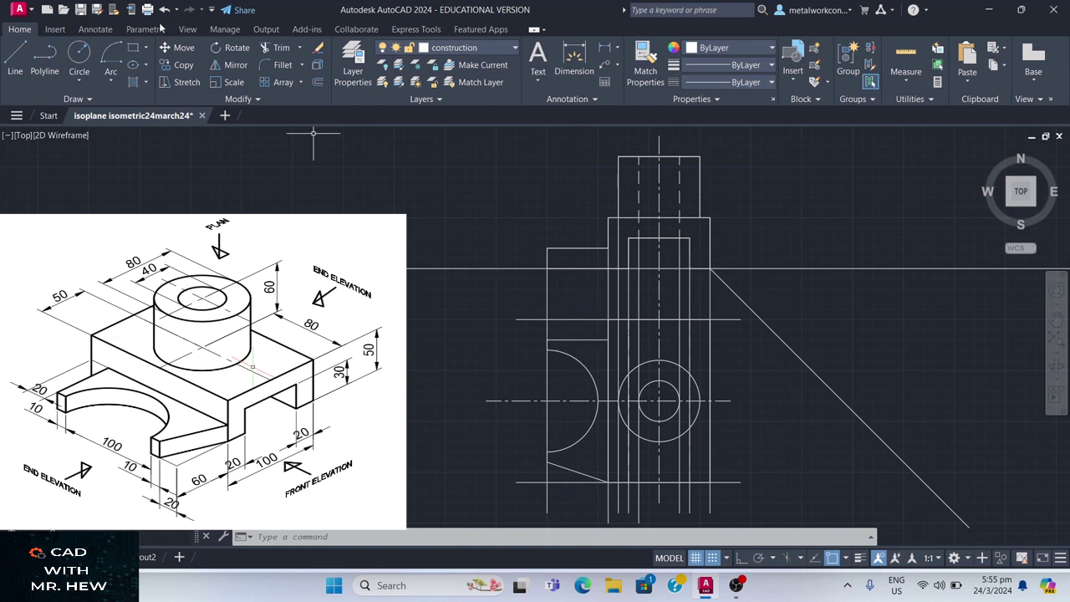
Step: Project the plan's upper block edge and the arm's upper edge horizontally to the 45° mitre line
click(7, 53)
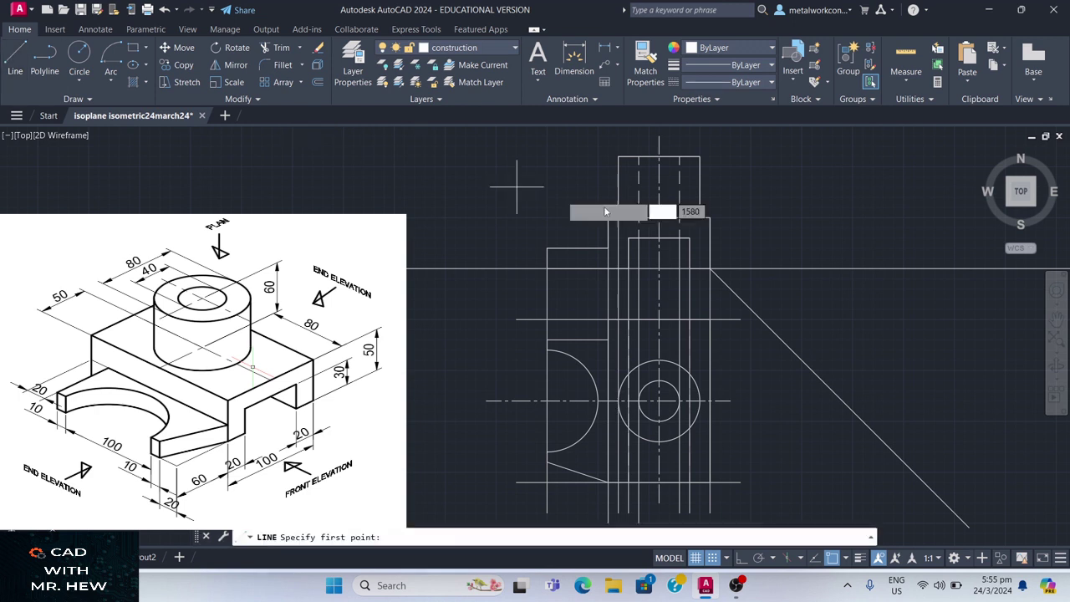
click(741, 320)
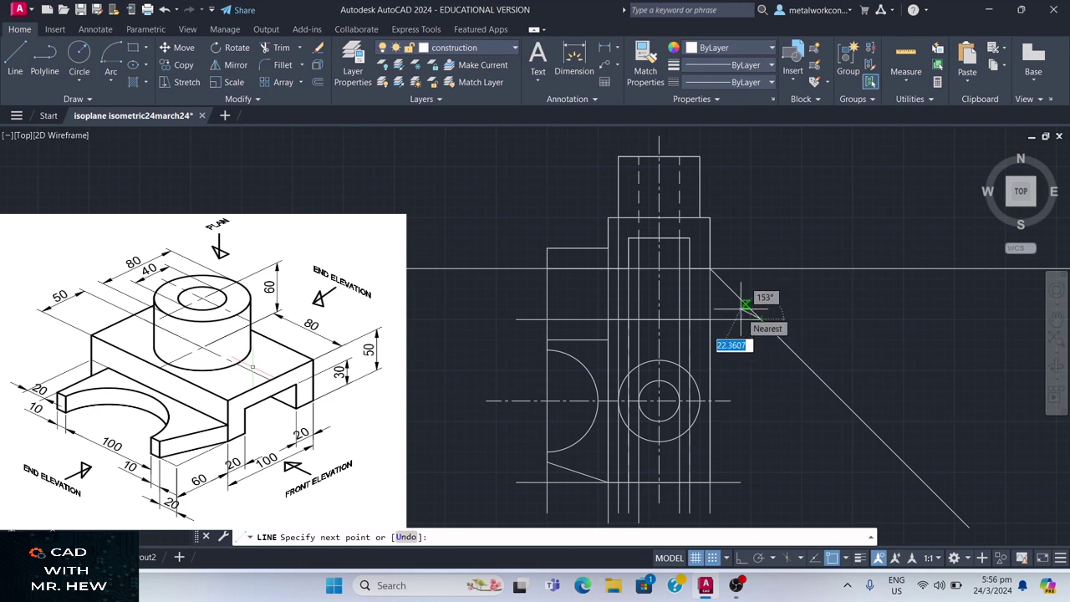
click(745, 306)
key(Escape)
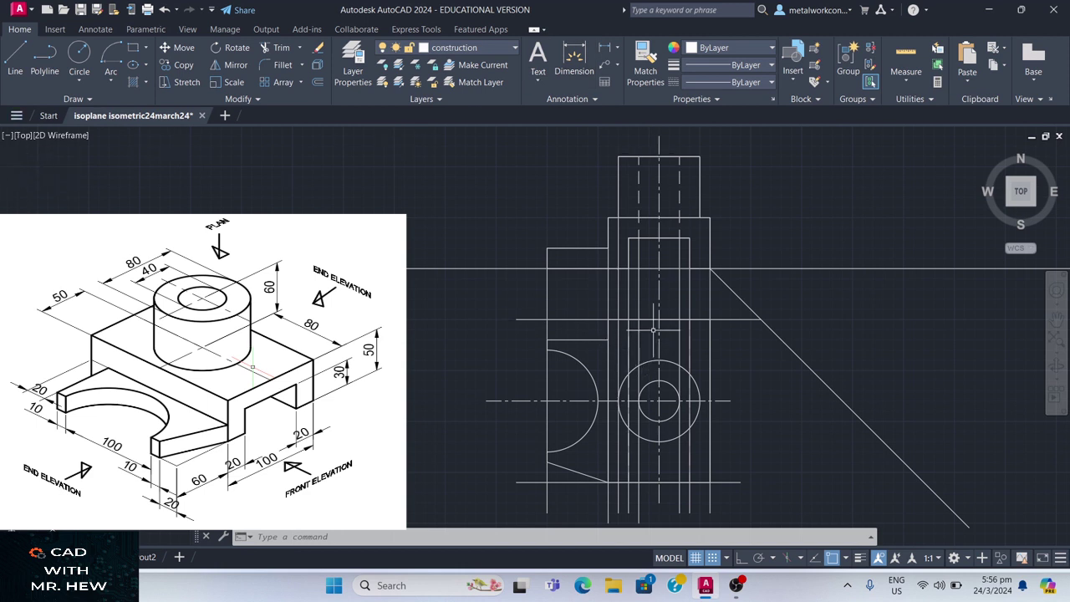
key(Return)
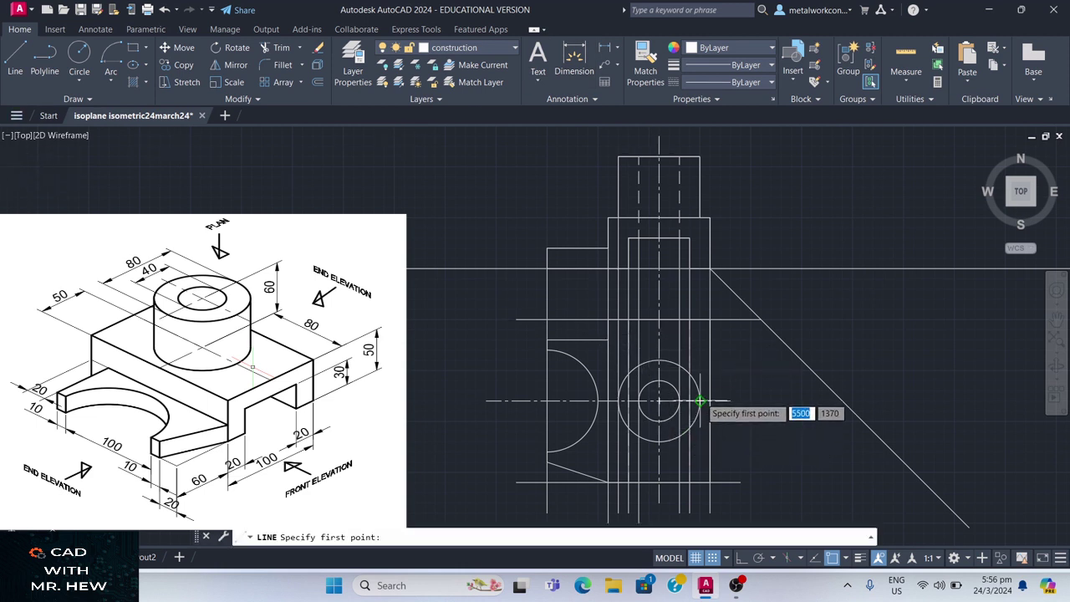
click(609, 338)
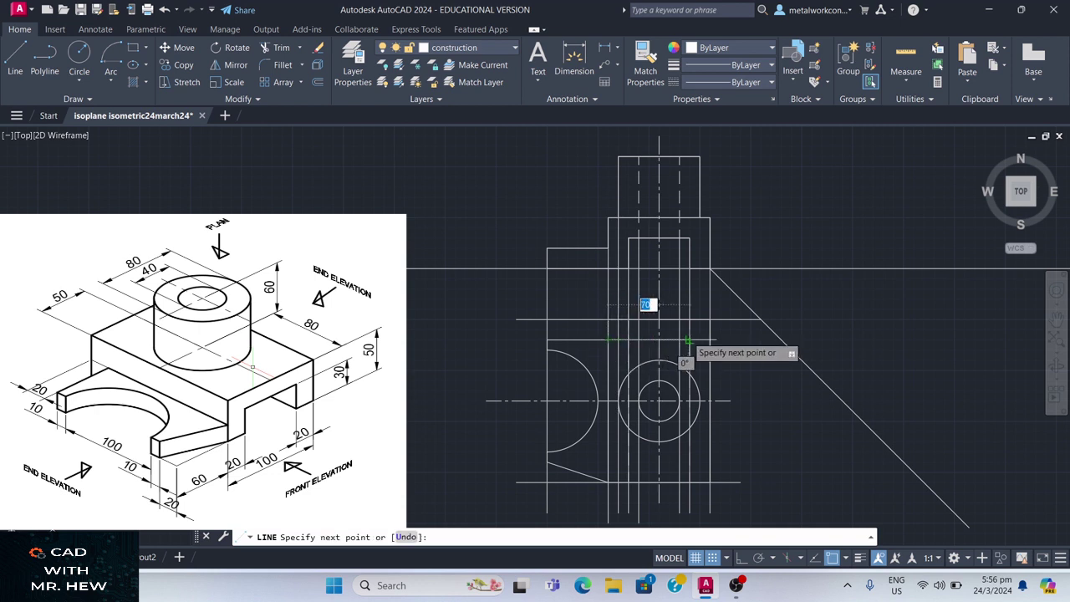
click(782, 340)
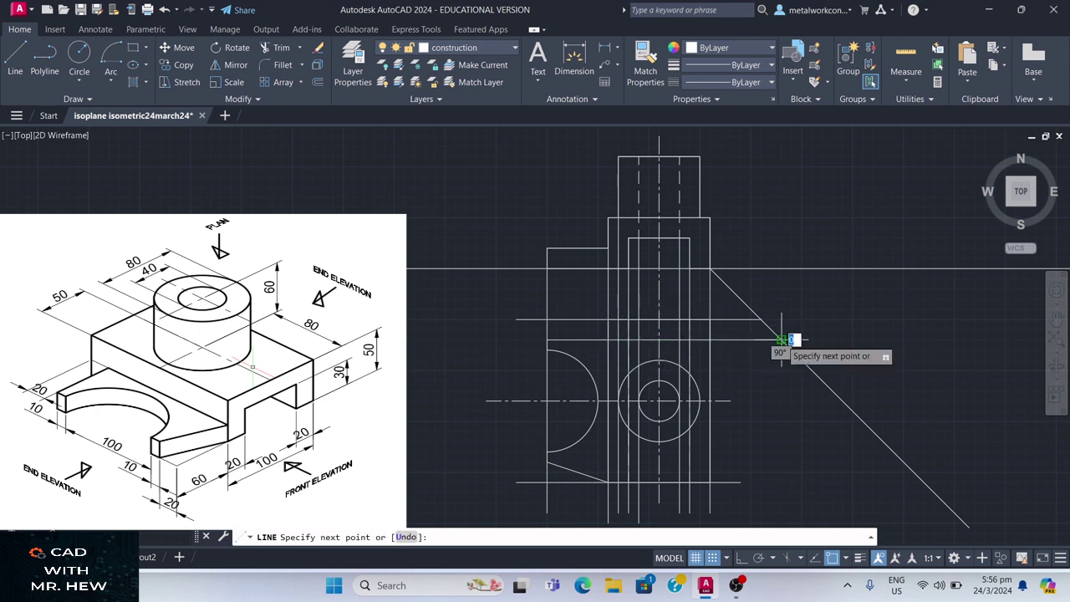
key(Return)
Step: With Ortho on, project the upper end of the plan's semicircular cutout horizontally to the mitre line
key(Return)
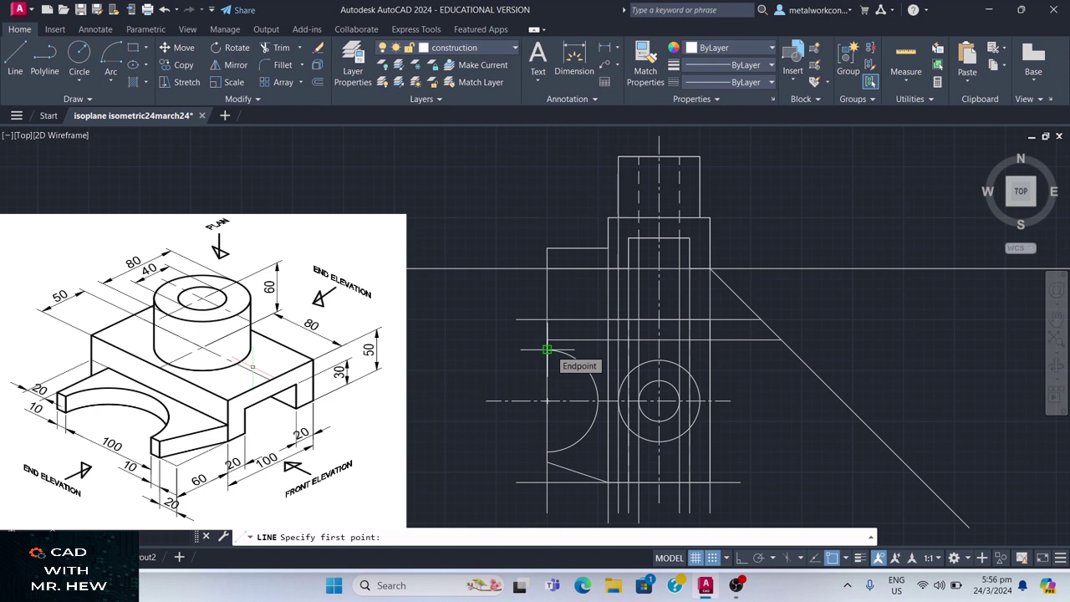
click(547, 349)
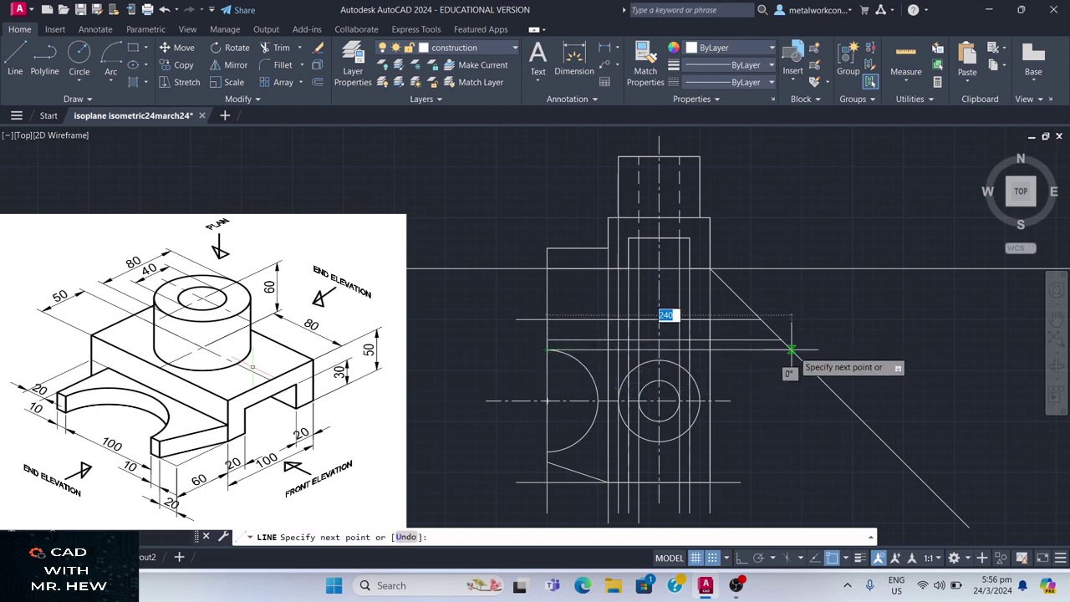
click(741, 558)
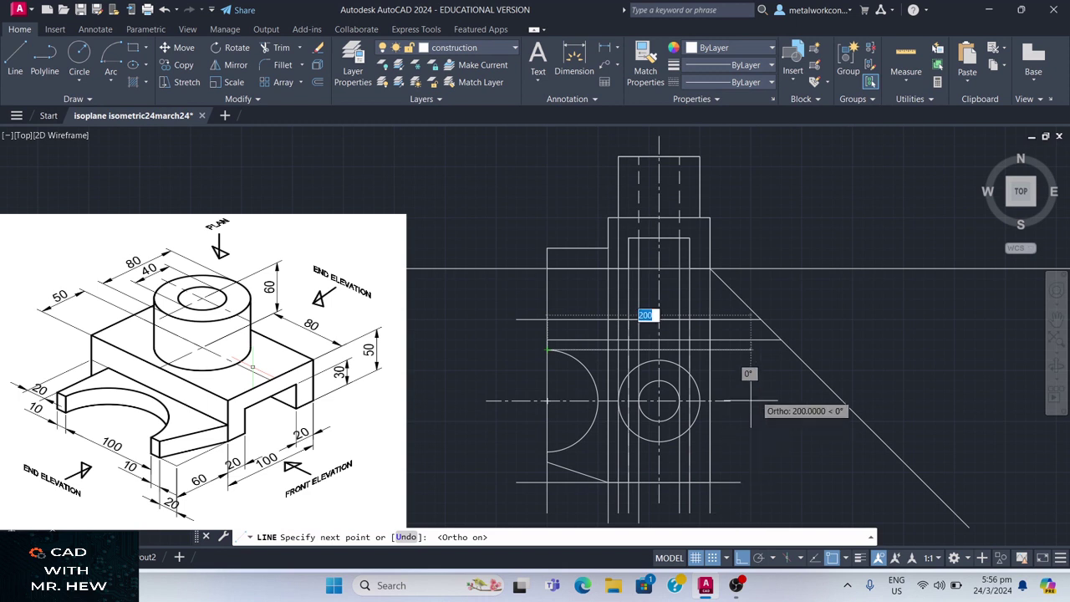
click(791, 350)
key(Escape)
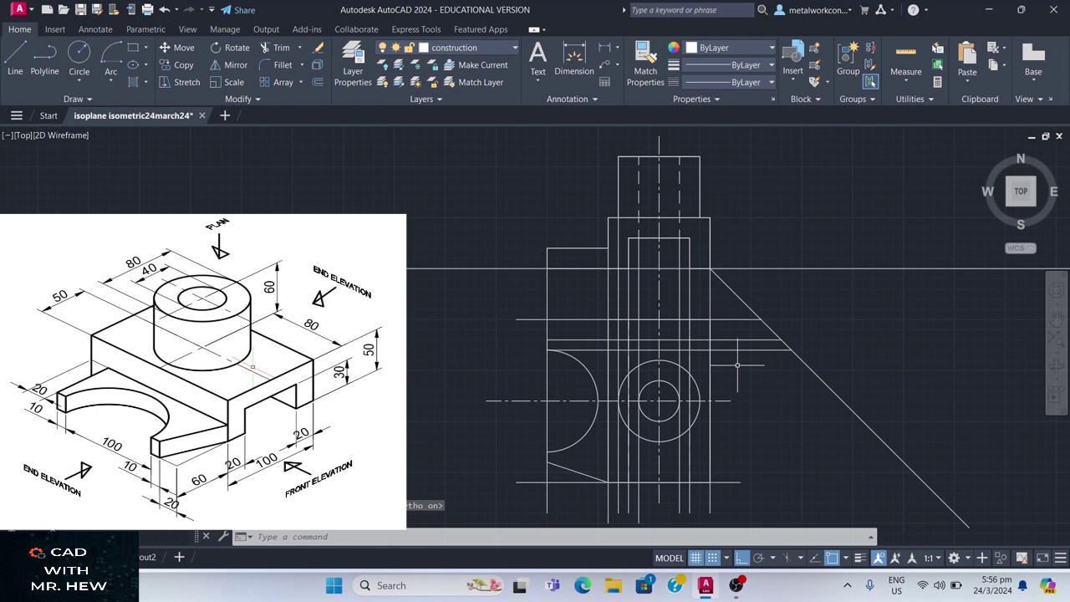
Step: Draw horizontal projection lines from the top quadrants of the plan's outer and inner circles to the mitre line
key(space)
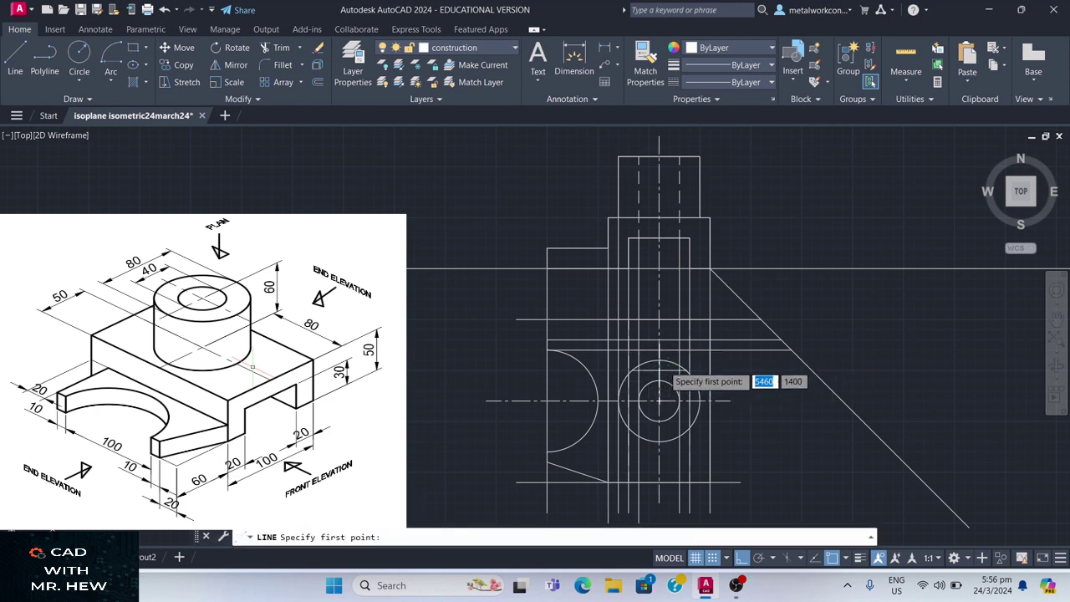
click(659, 324)
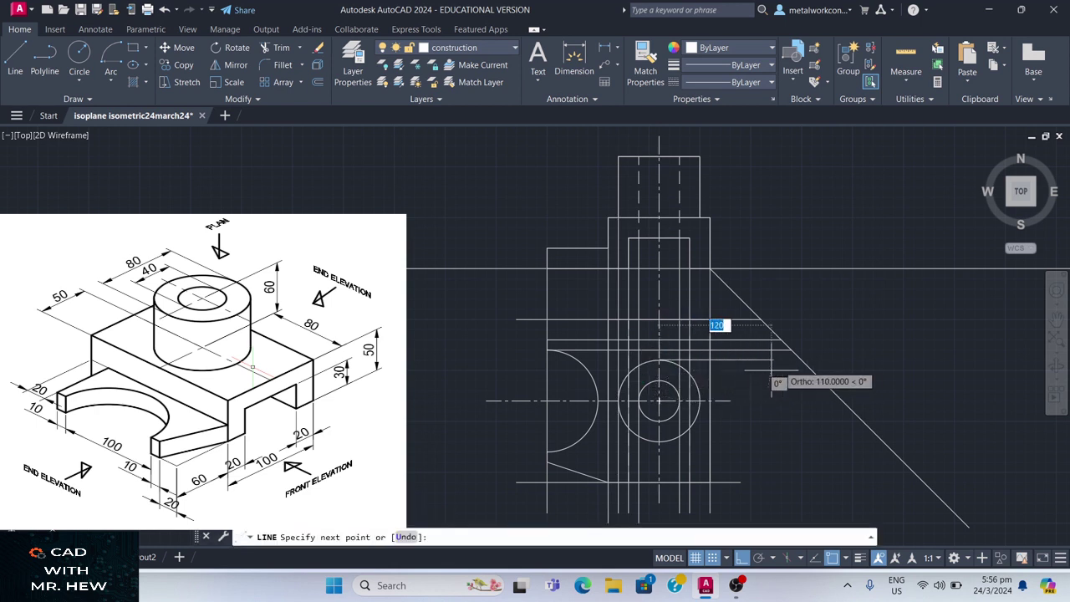
click(800, 359)
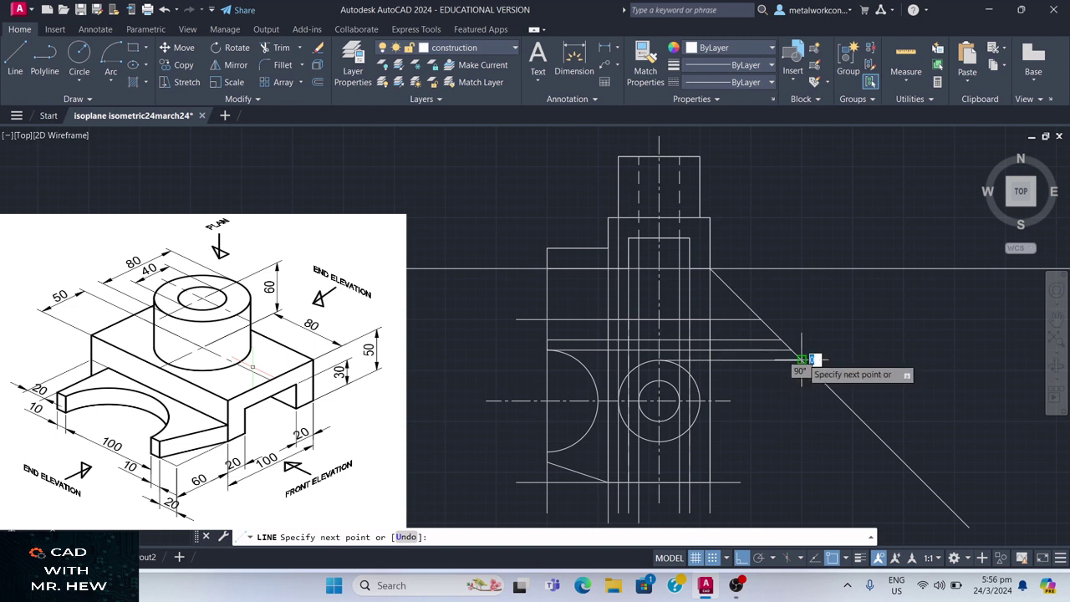
key(space)
key(space)
click(659, 401)
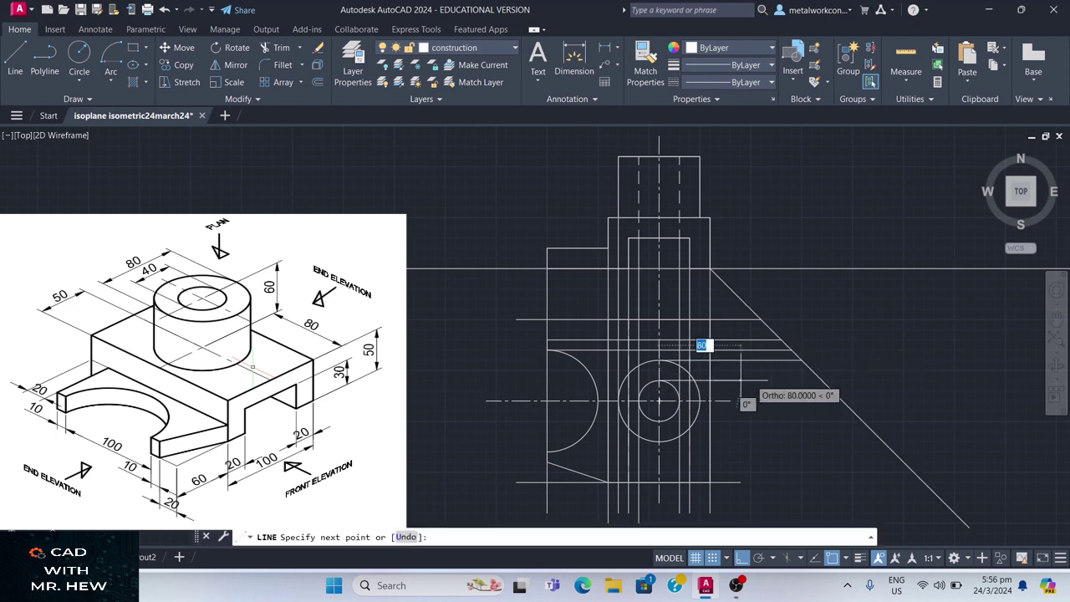
click(822, 381)
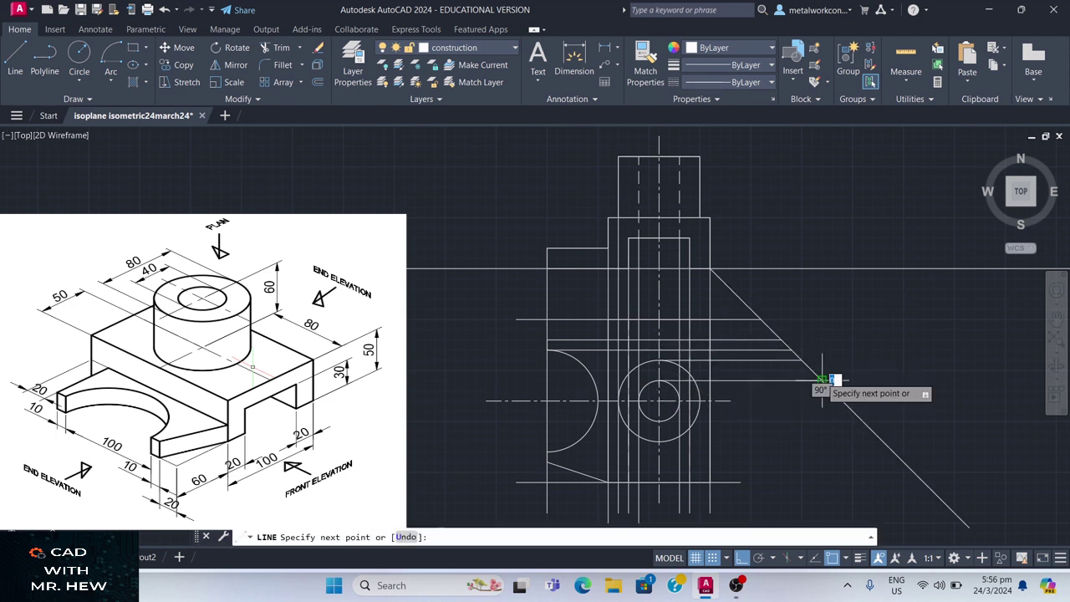
key(space)
key(space)
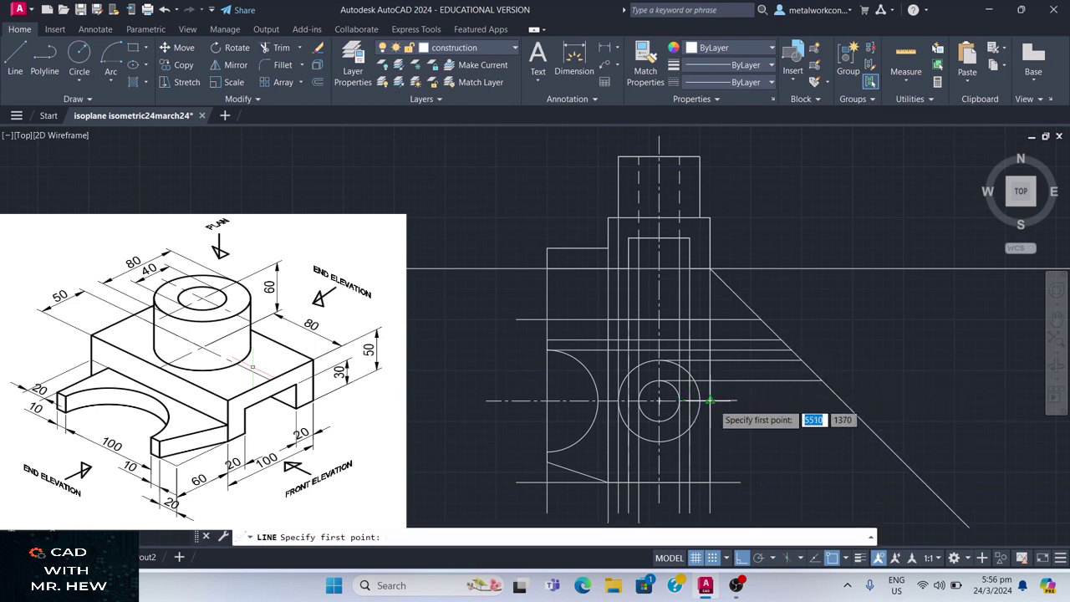
click(710, 402)
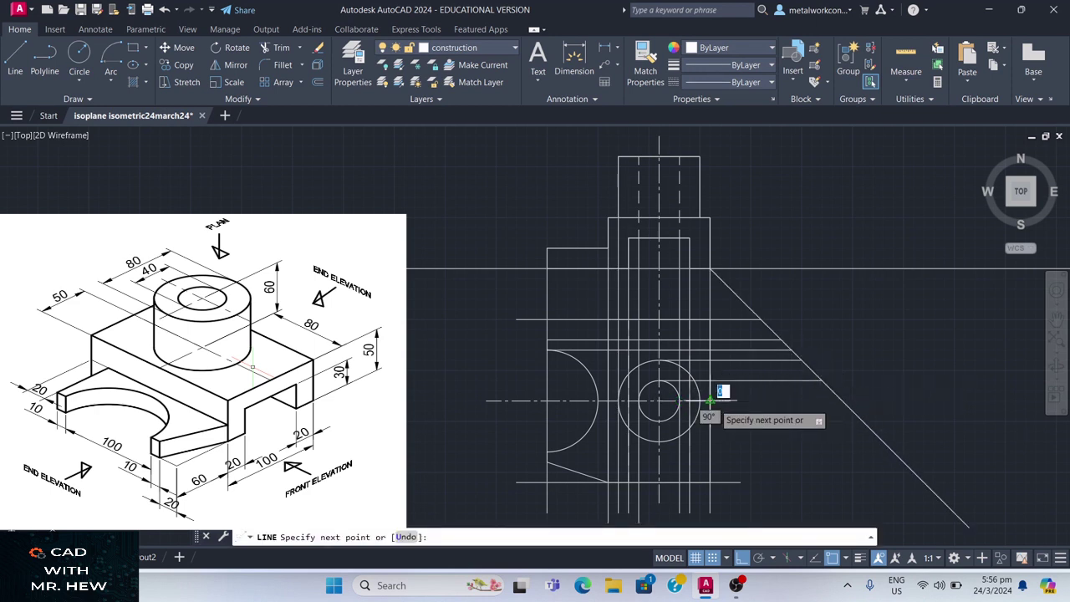
click(863, 402)
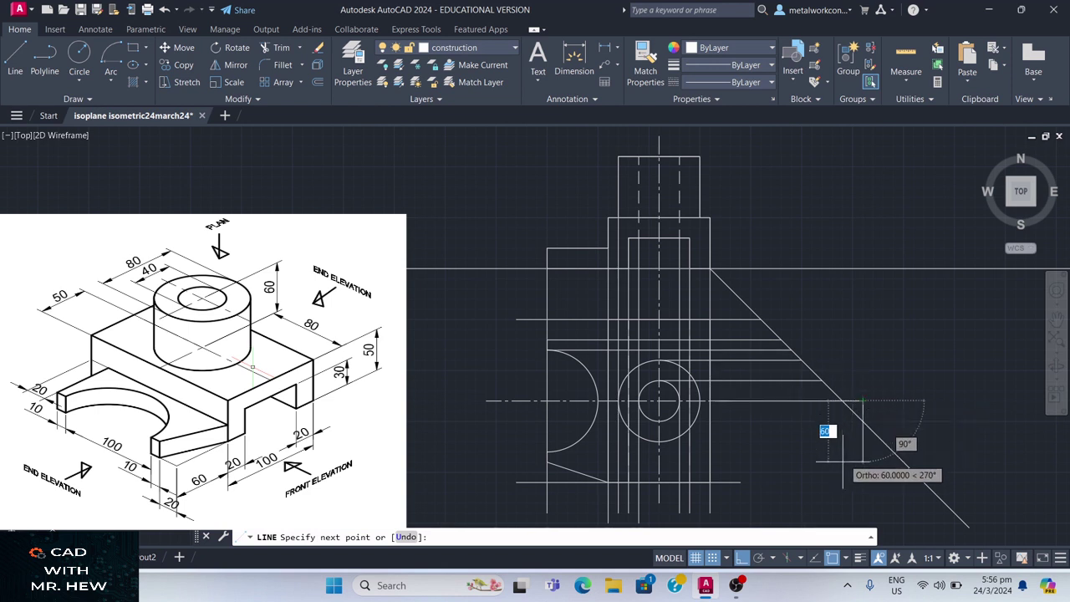
key(Escape)
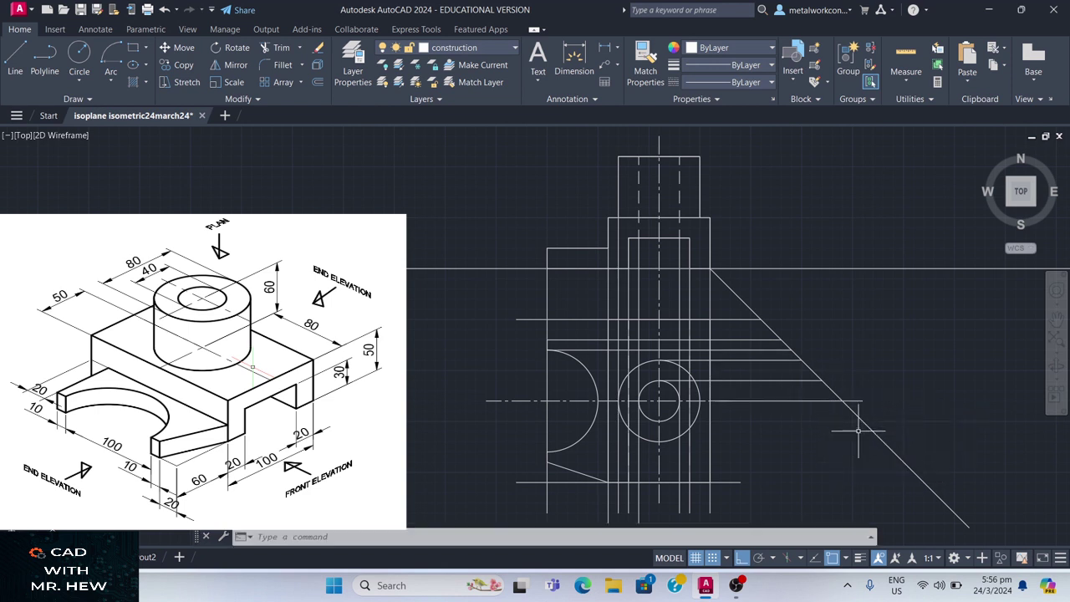
click(801, 402)
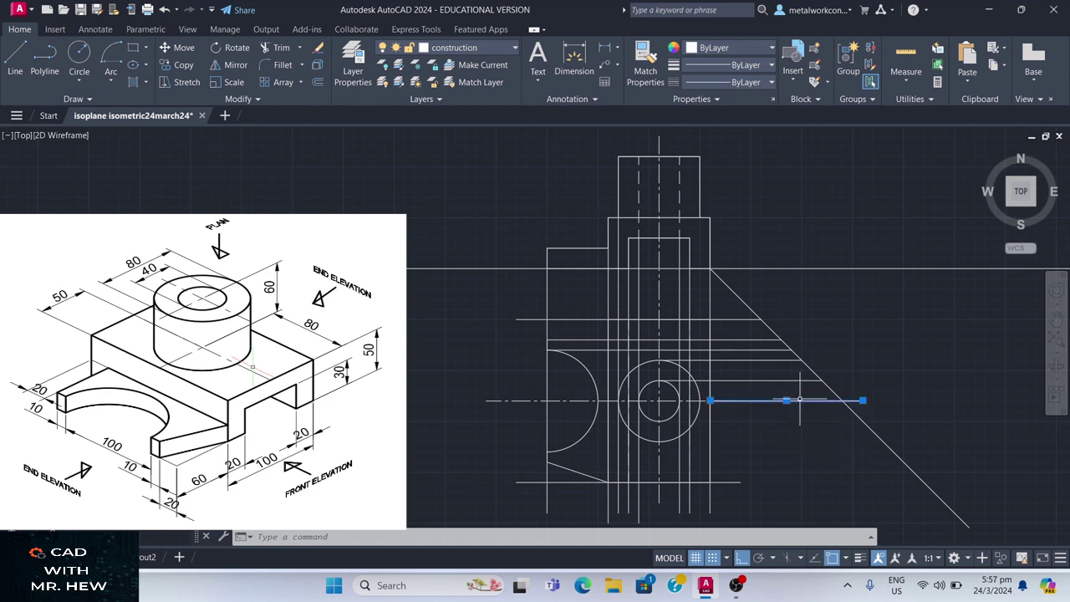
key(Delete)
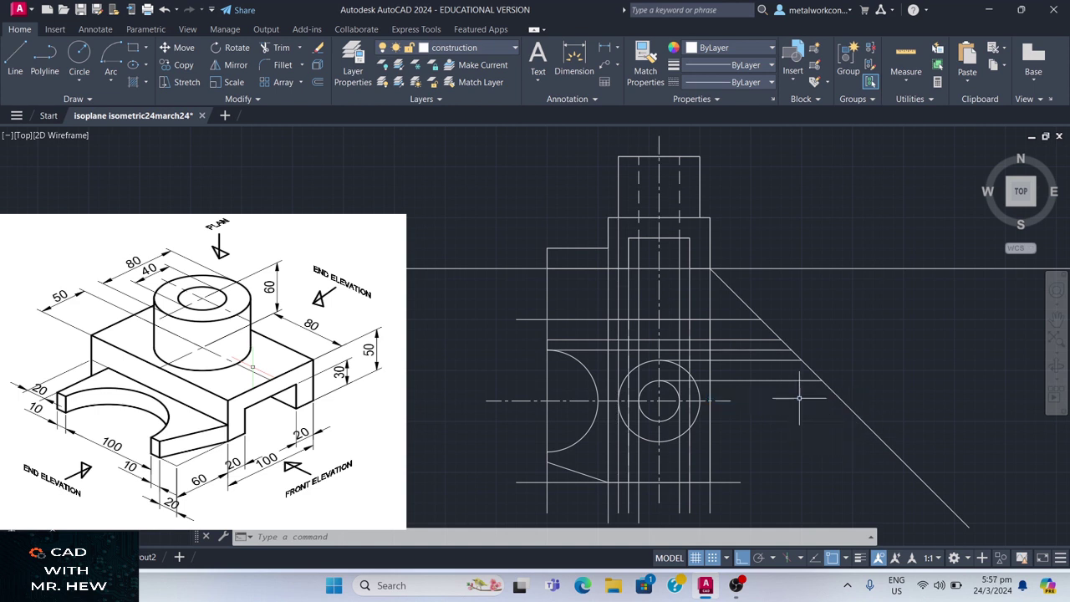
Step: Draw a horizontal line from the midpoint of the plan's right edge, extending well past the mitre line
click(13, 63)
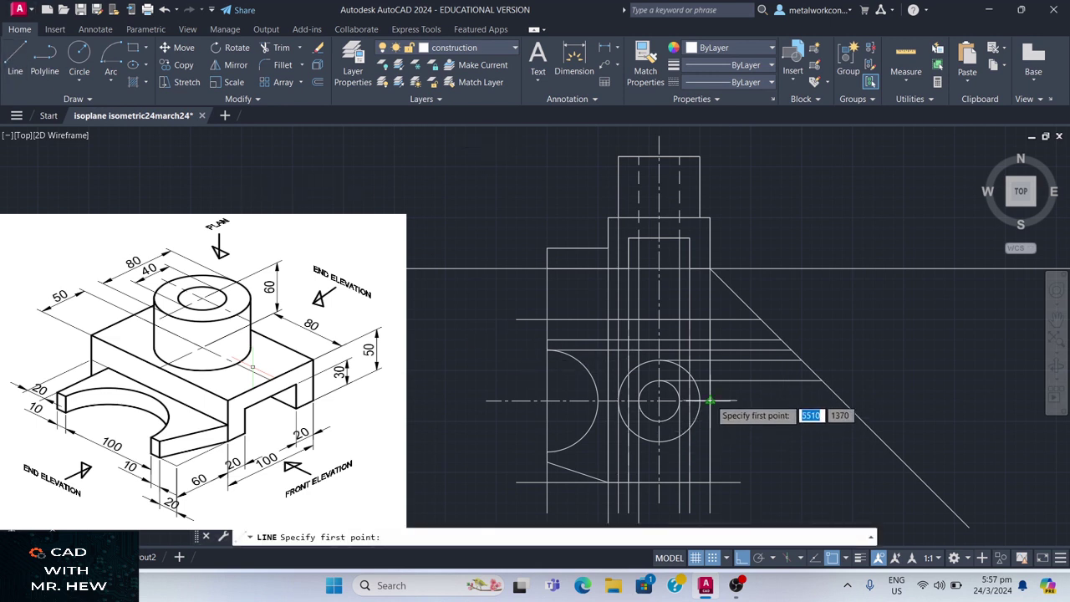
click(710, 366)
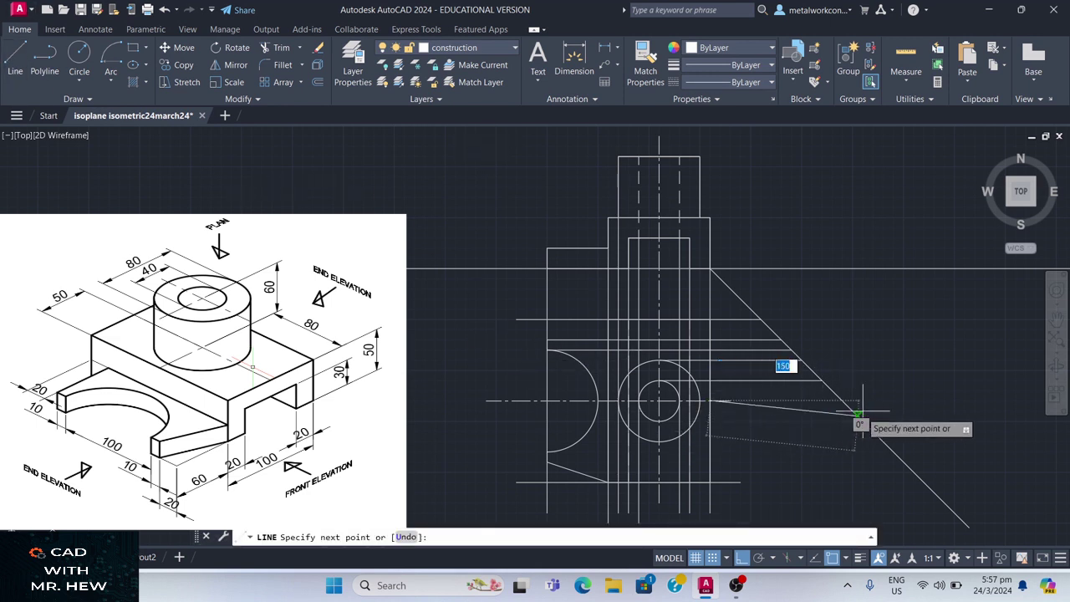
click(884, 418)
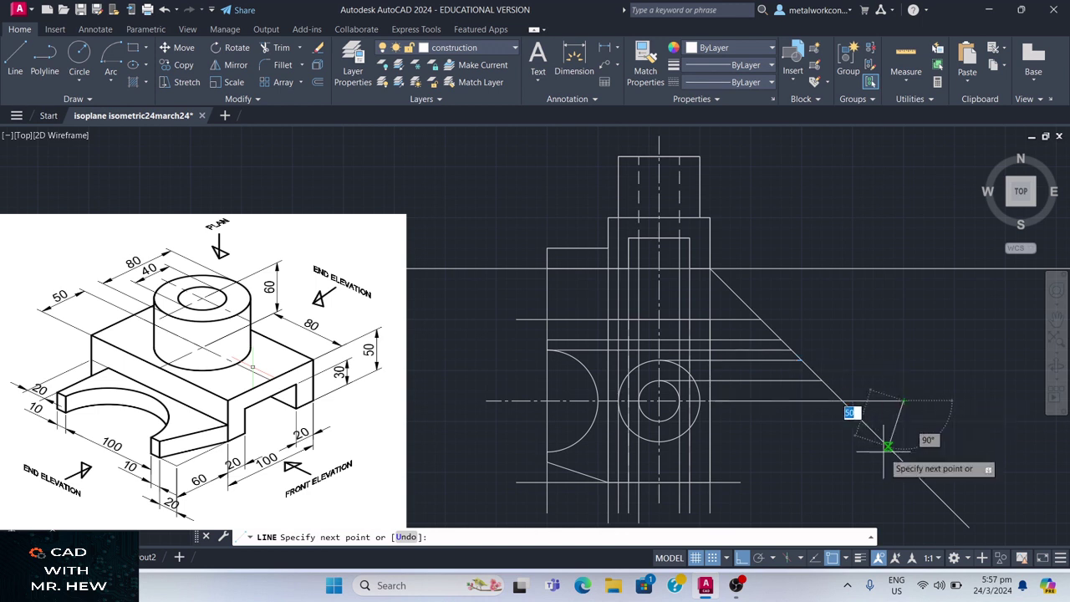
key(Escape)
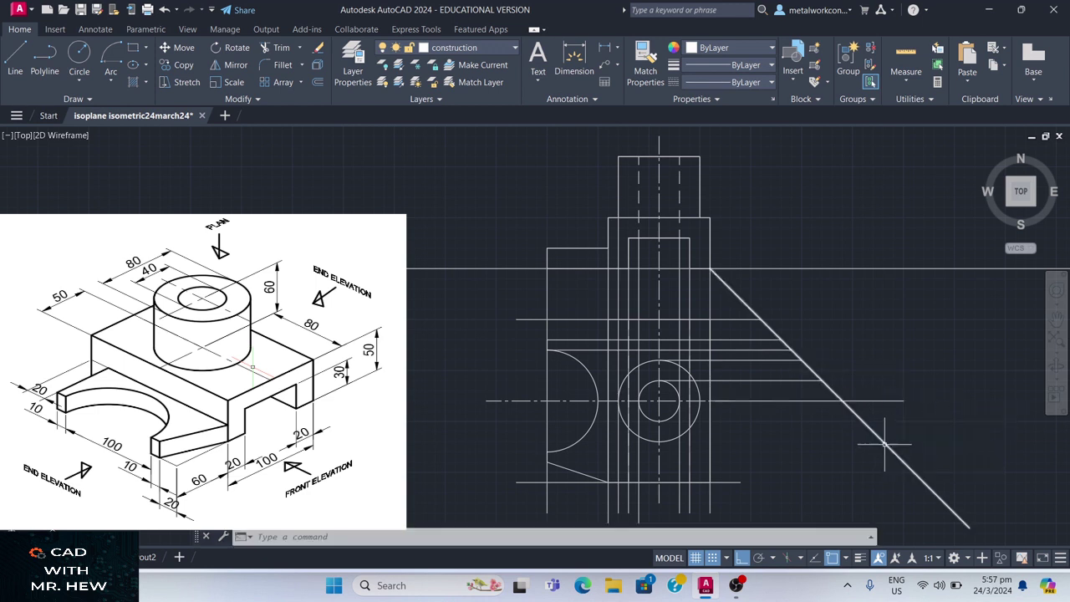
Step: Draw horizontal projection lines from the bottom quadrants of the plan's inner and outer circles to the mitre line
key(Return)
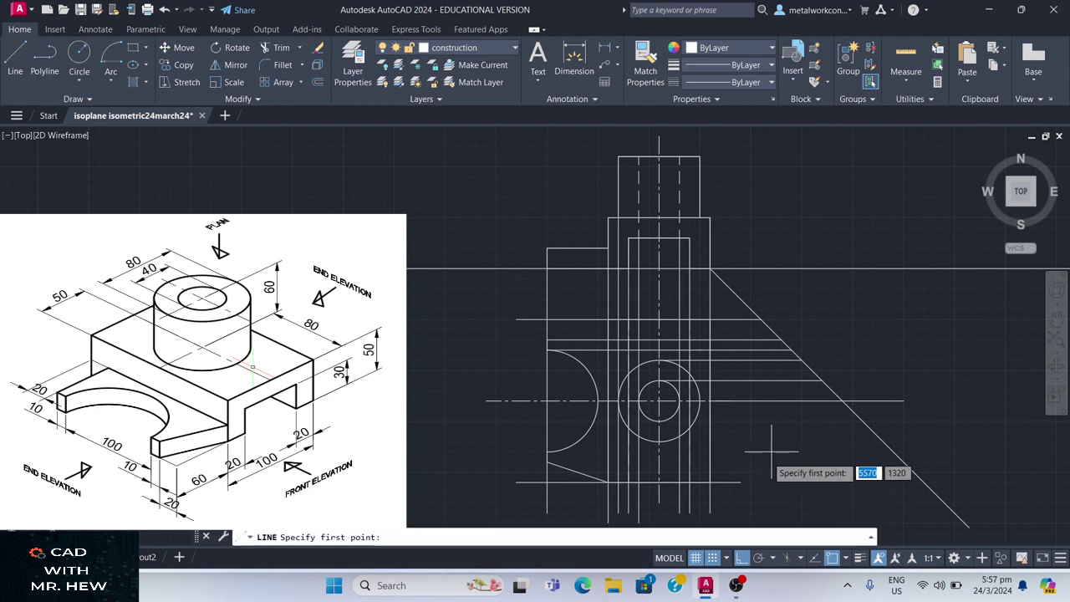
click(660, 422)
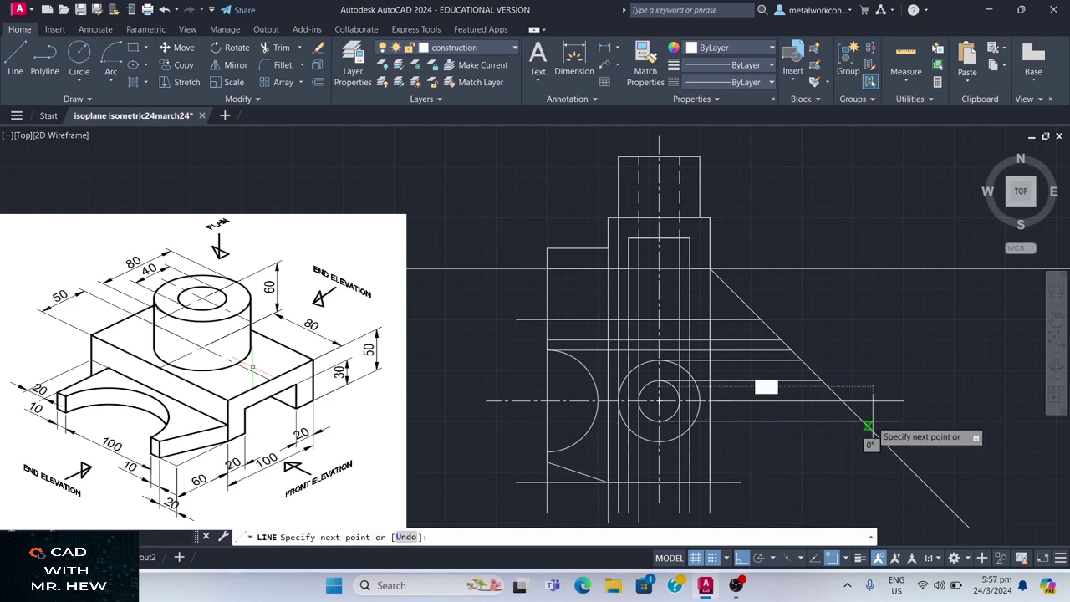
click(863, 420)
key(Return)
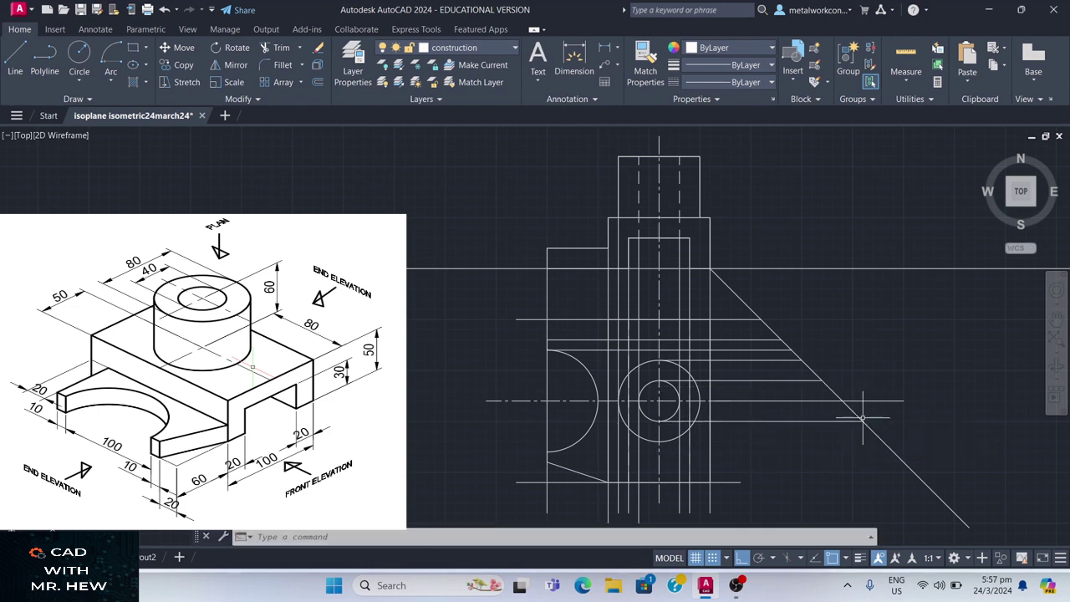
key(Return)
click(660, 441)
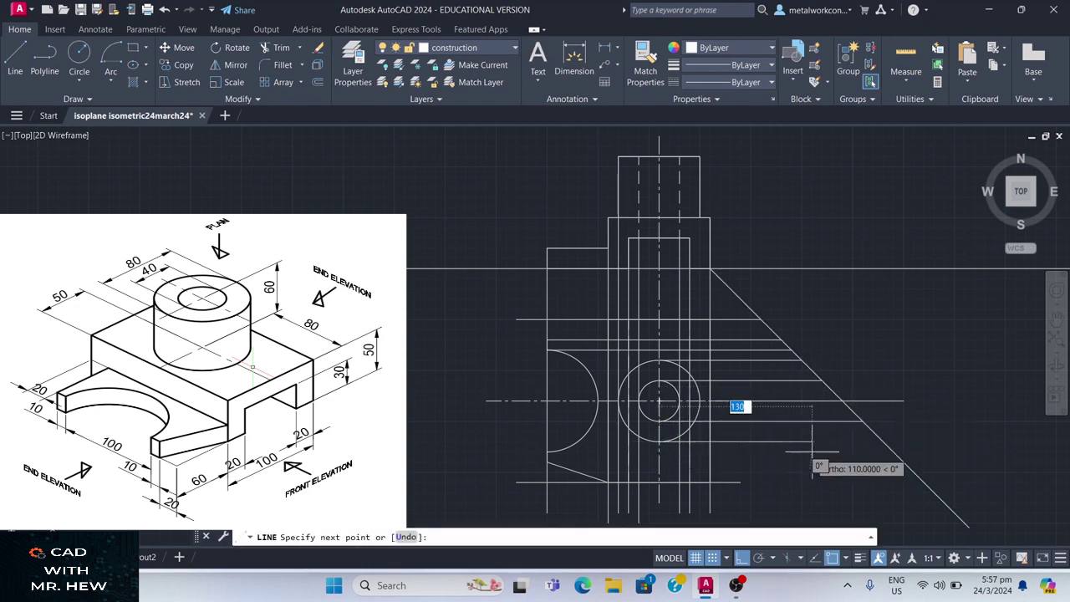
click(882, 442)
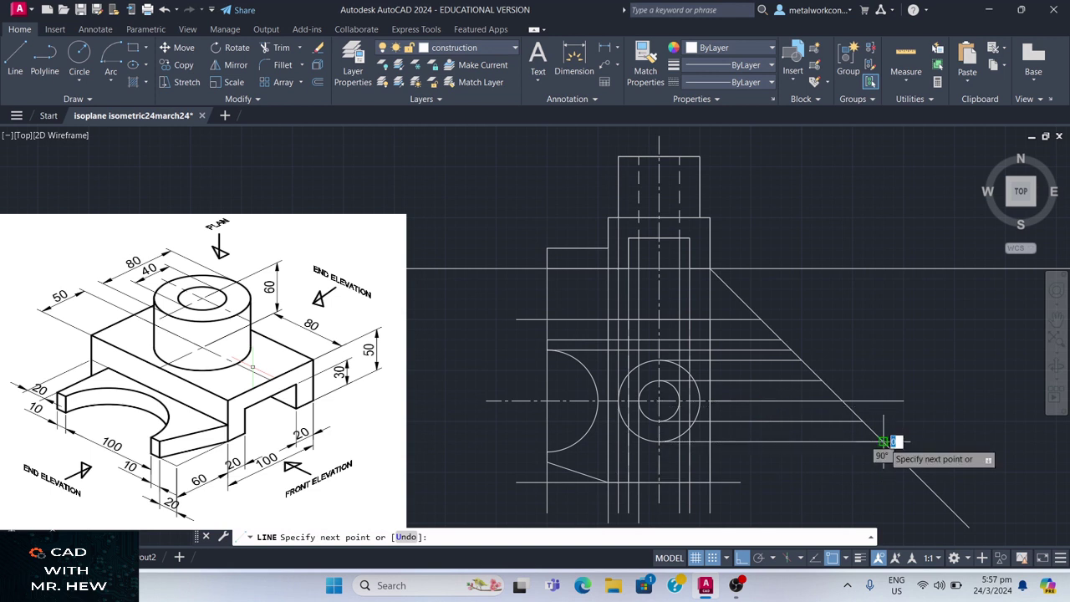
Step: Draw a horizontal projection line from the plan's lower right corner to the mitre line
key(Return)
key(Return)
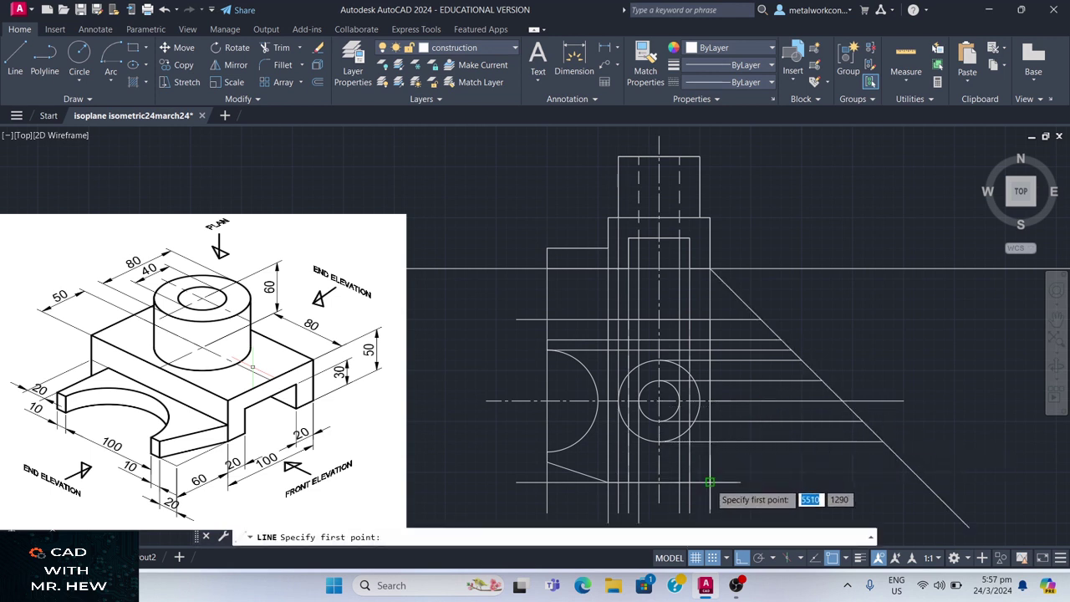
click(710, 483)
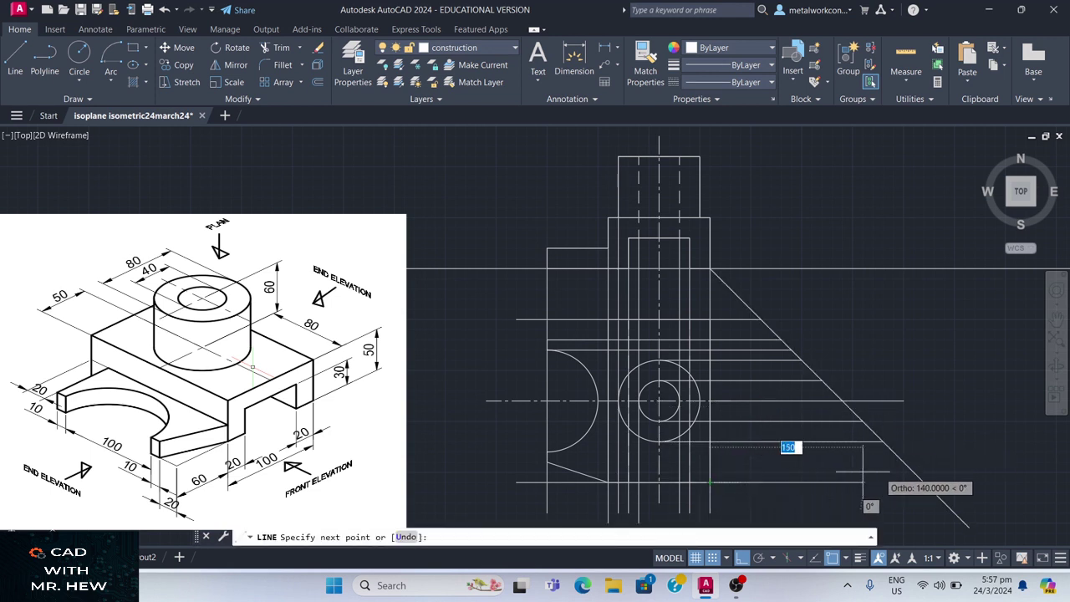
click(924, 482)
key(Return)
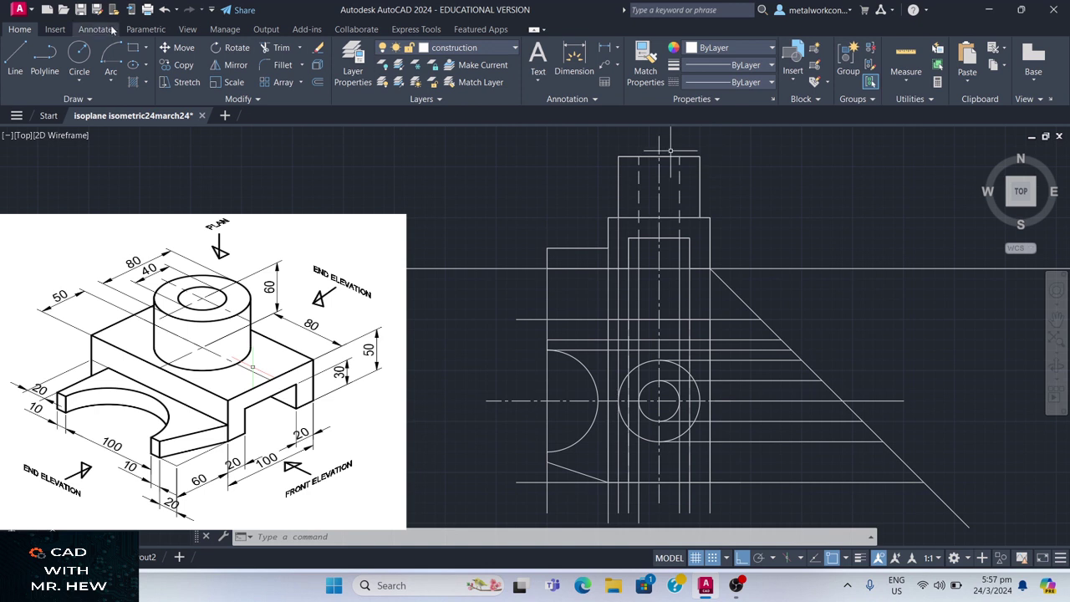
Step: Draw a long horizontal line rightward from the top right corner of the front elevation's cylinder, across the end elevation area
click(16, 57)
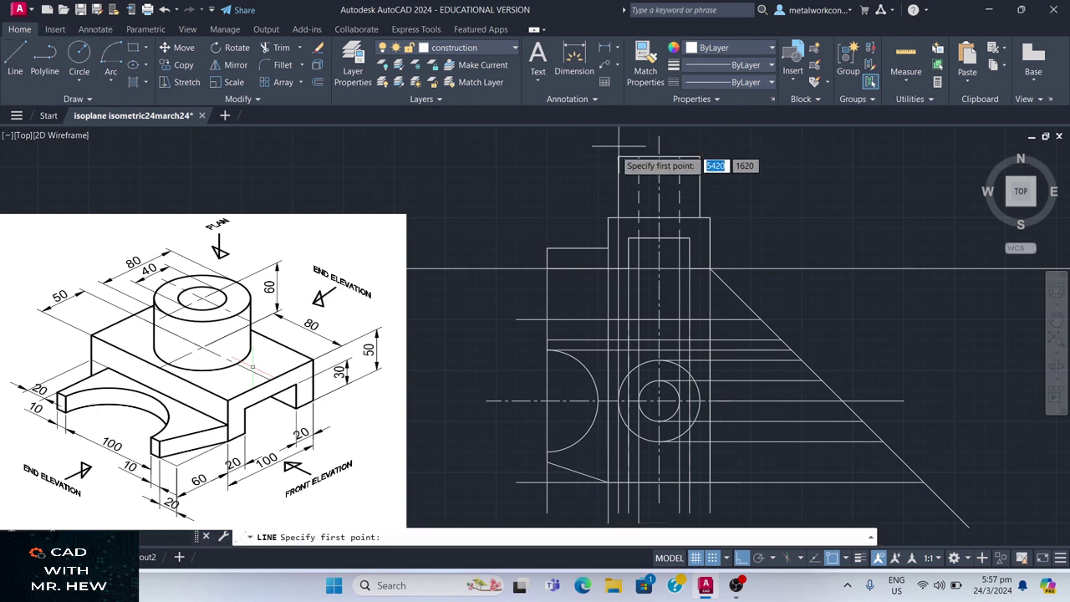
click(701, 156)
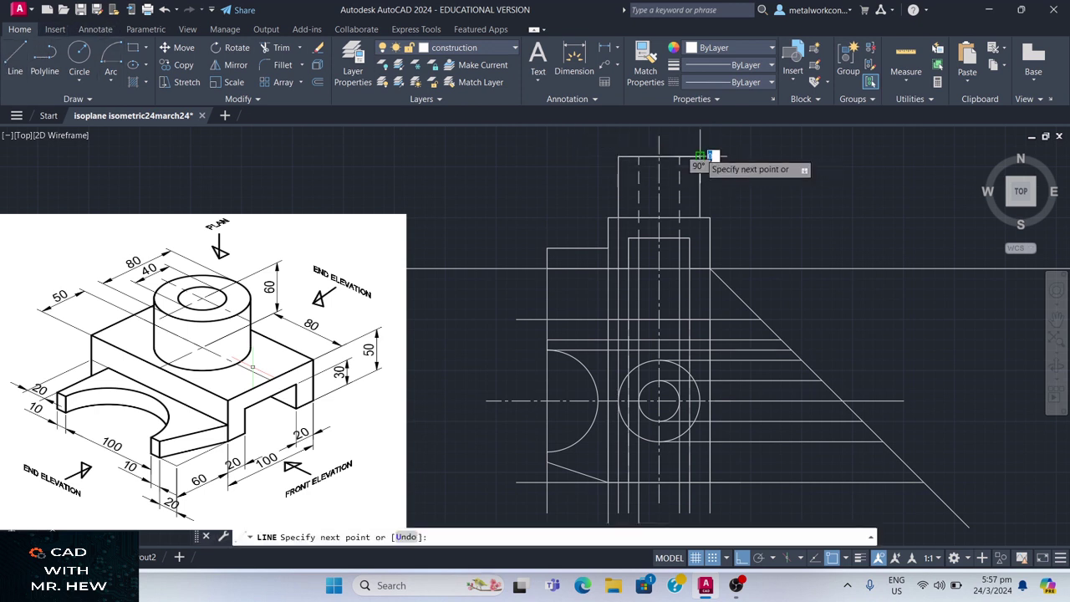
click(975, 156)
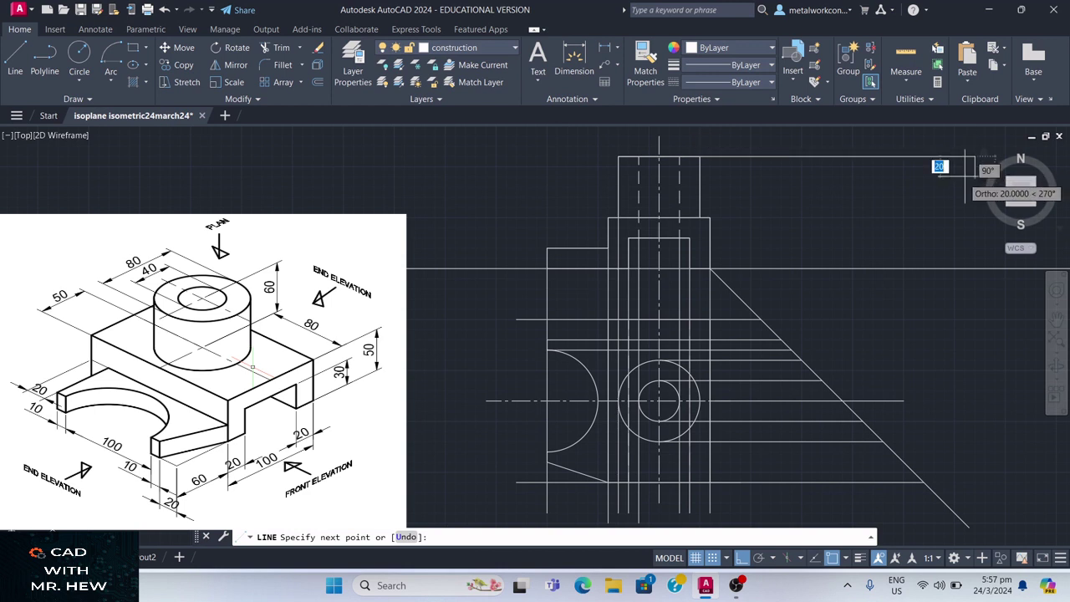
key(Escape)
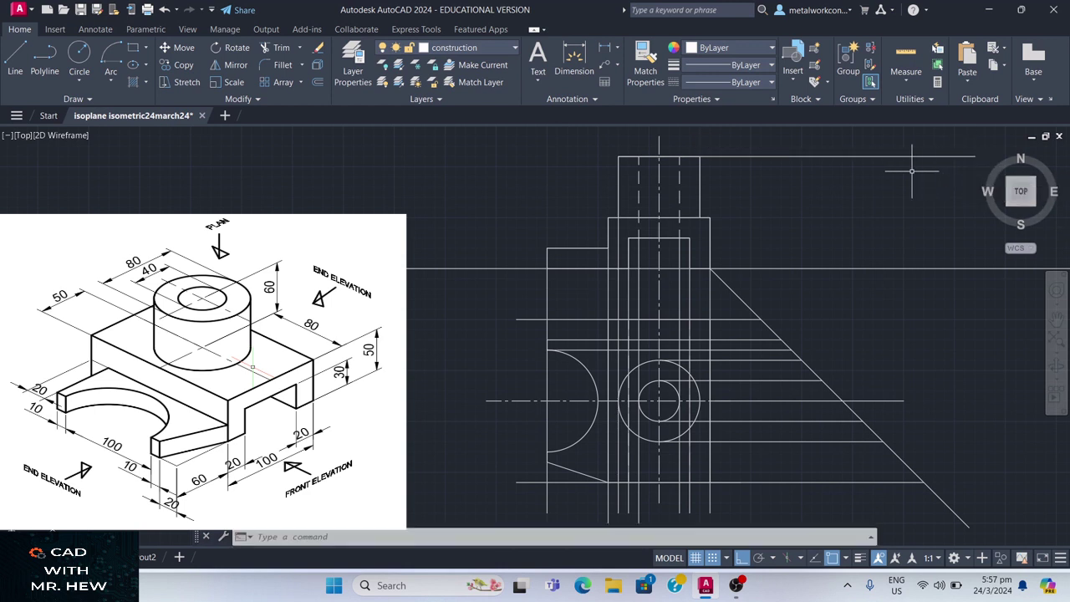
Step: Project the mitre-line points of the plan's upper edge and upper arm-end corner vertically to the cylinder-top line
click(15, 58)
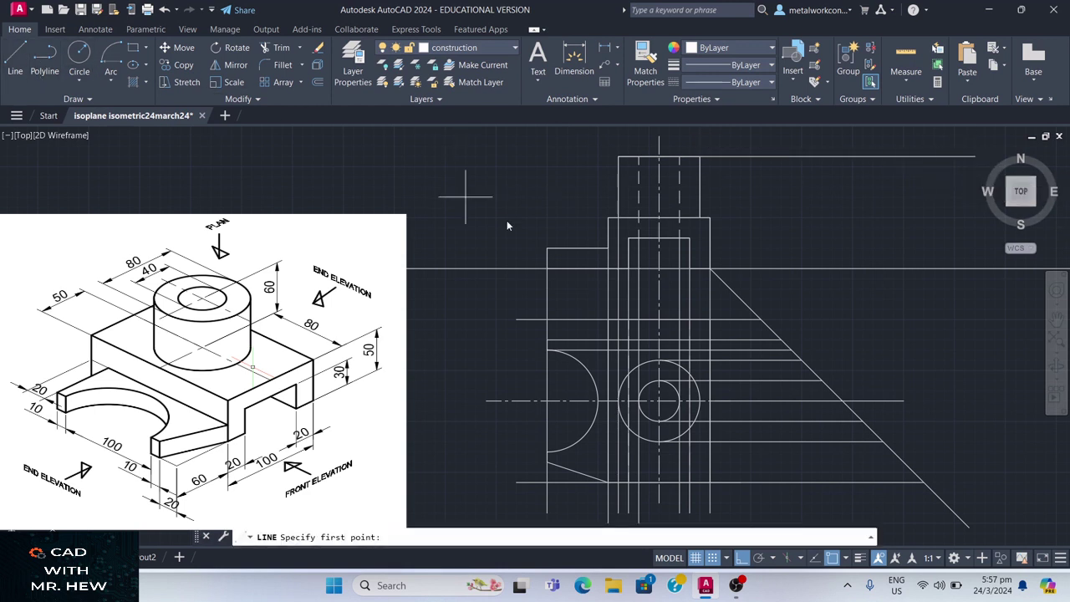
click(760, 319)
click(761, 157)
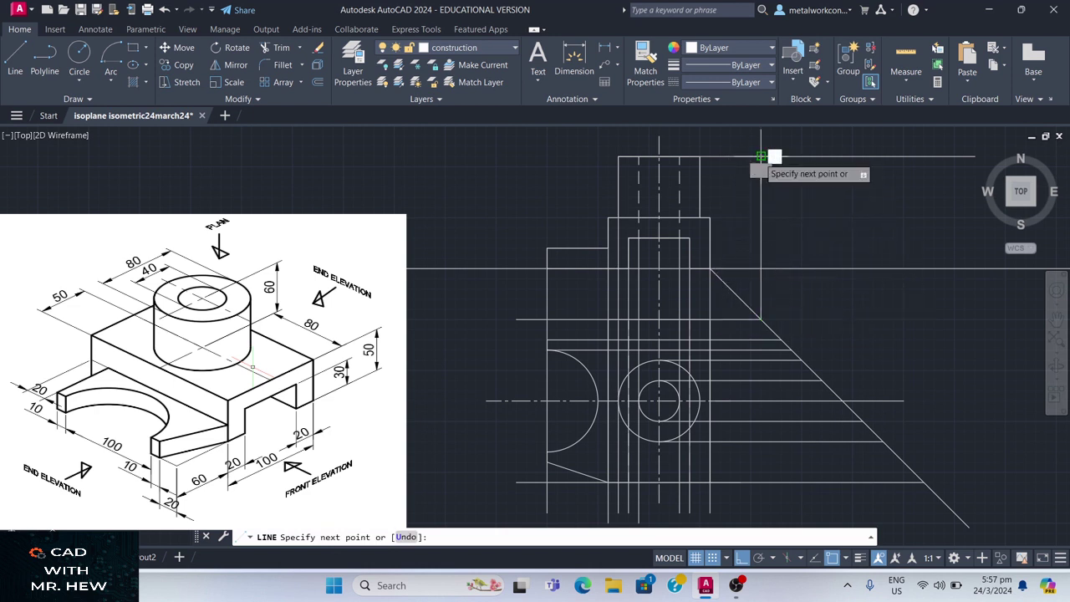
key(Return)
key(Return)
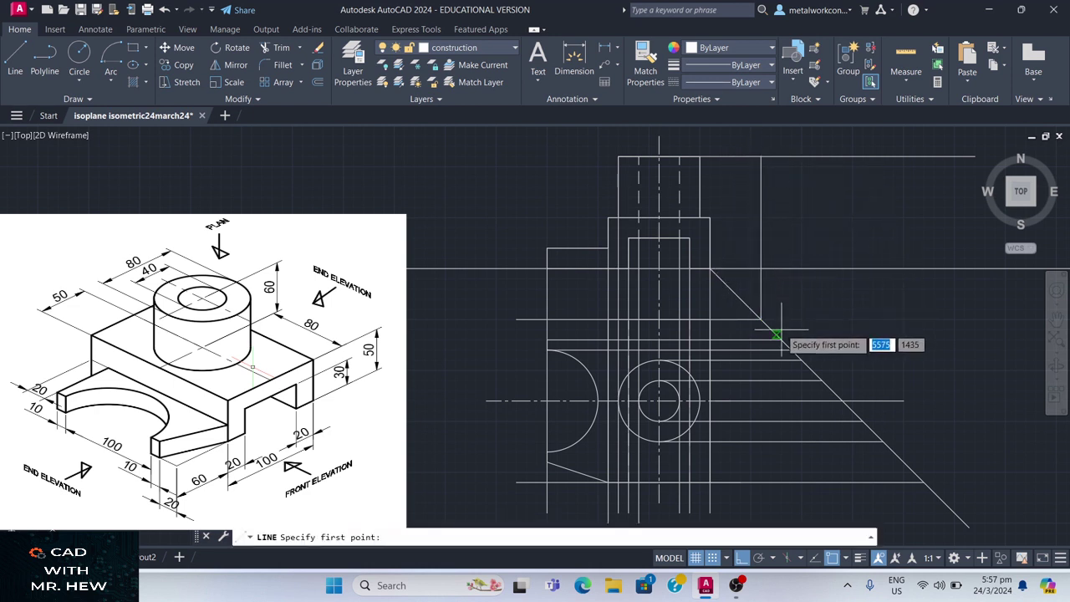
click(781, 338)
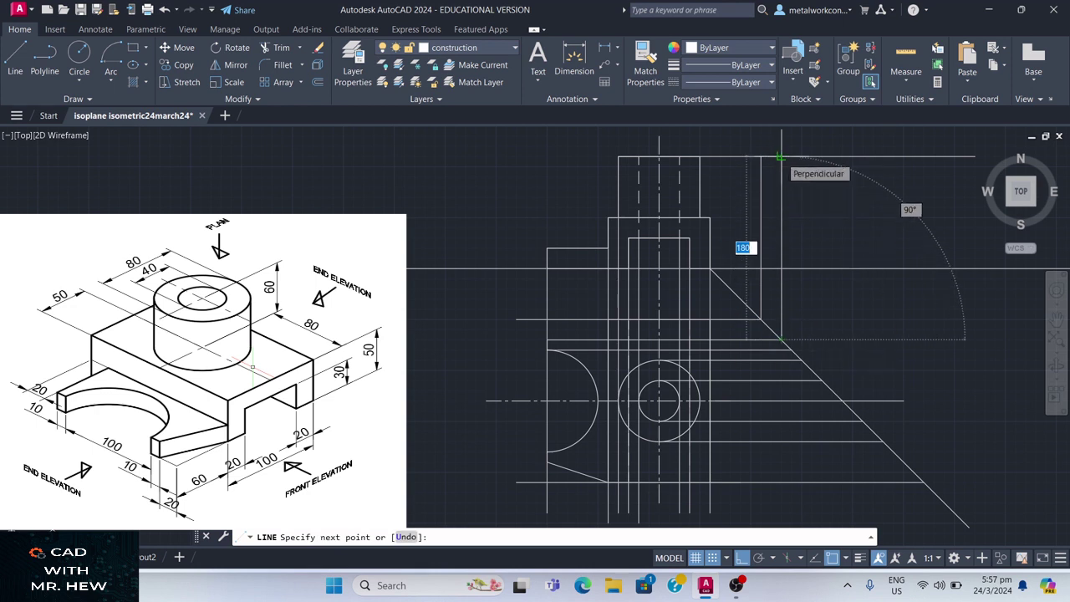
click(781, 156)
key(Return)
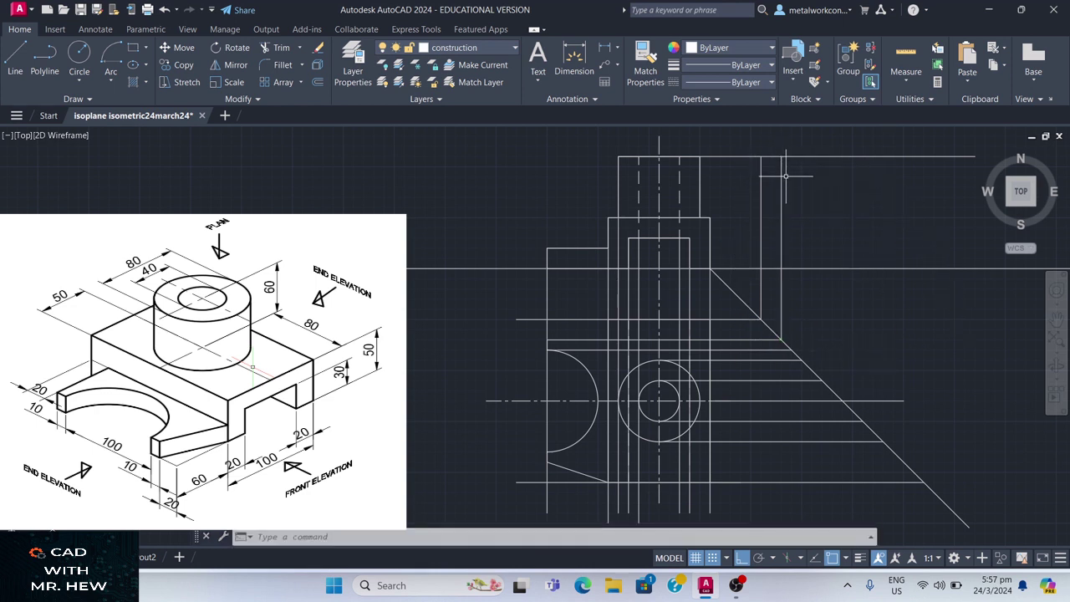
Step: Project the mitre-line points of the cutout's upper end and the outer circle's top quadrant vertically to the cylinder-top line
key(Return)
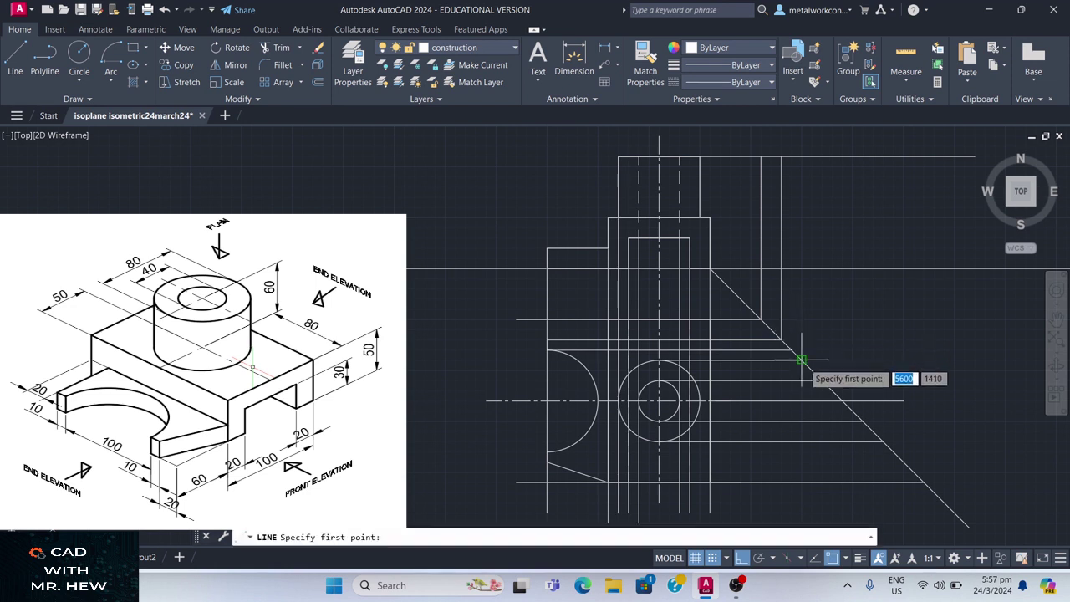
click(791, 350)
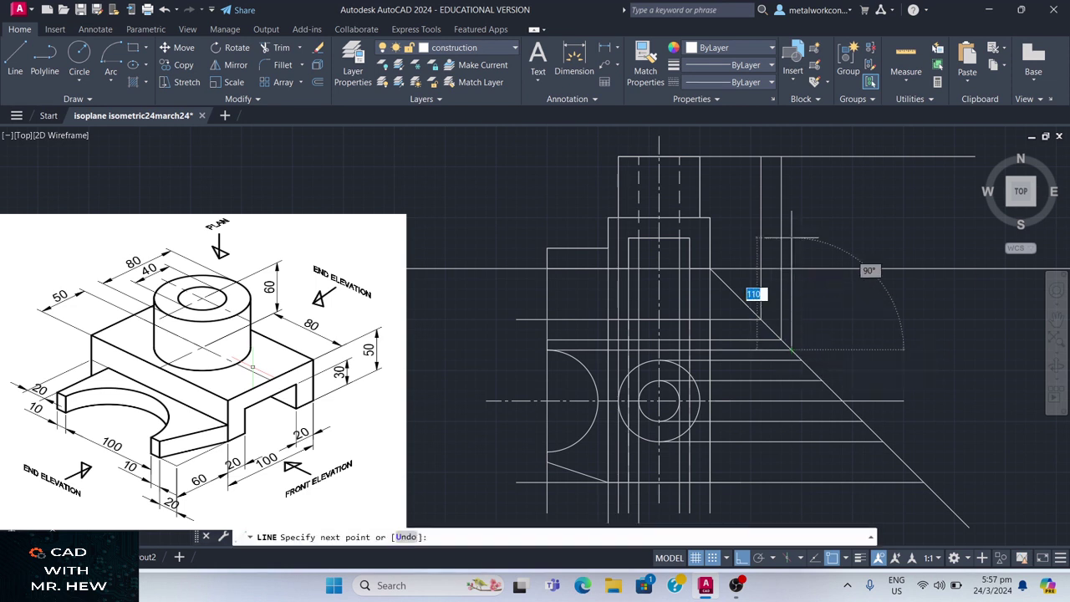
click(791, 157)
key(Return)
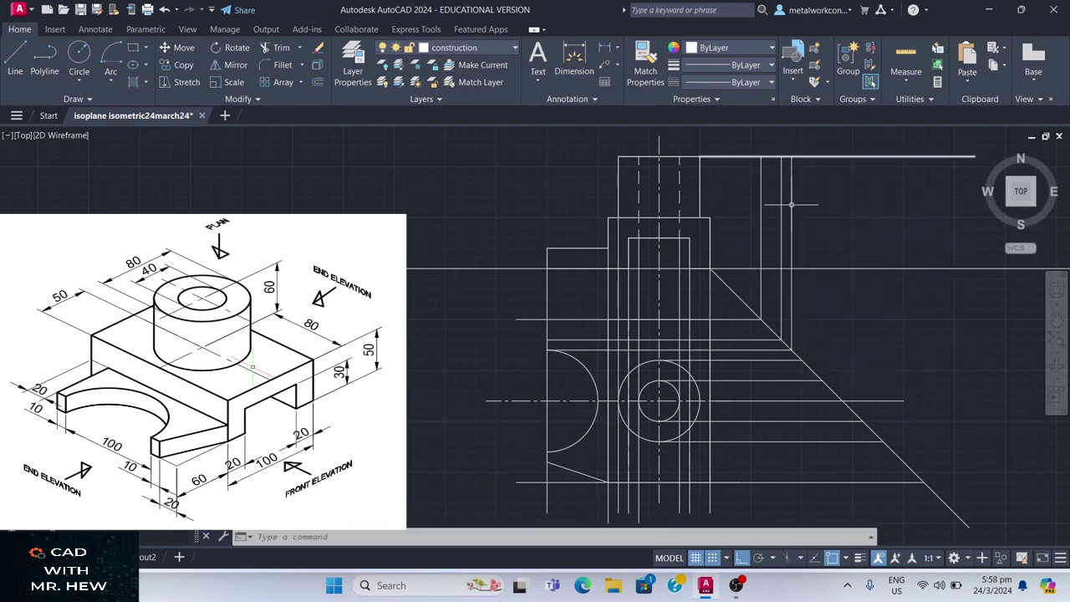
key(Return)
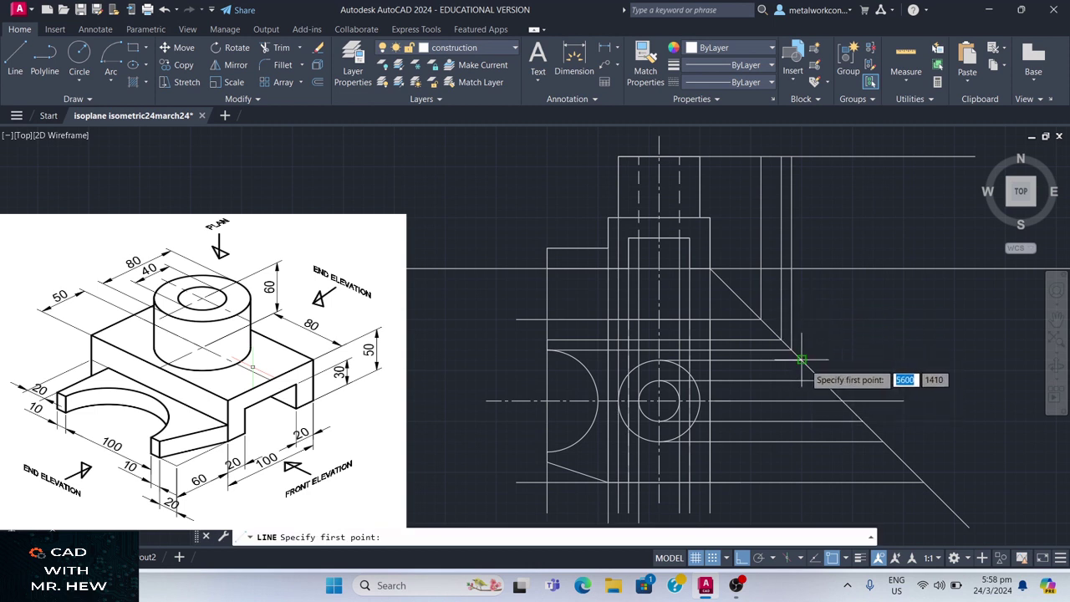
click(801, 359)
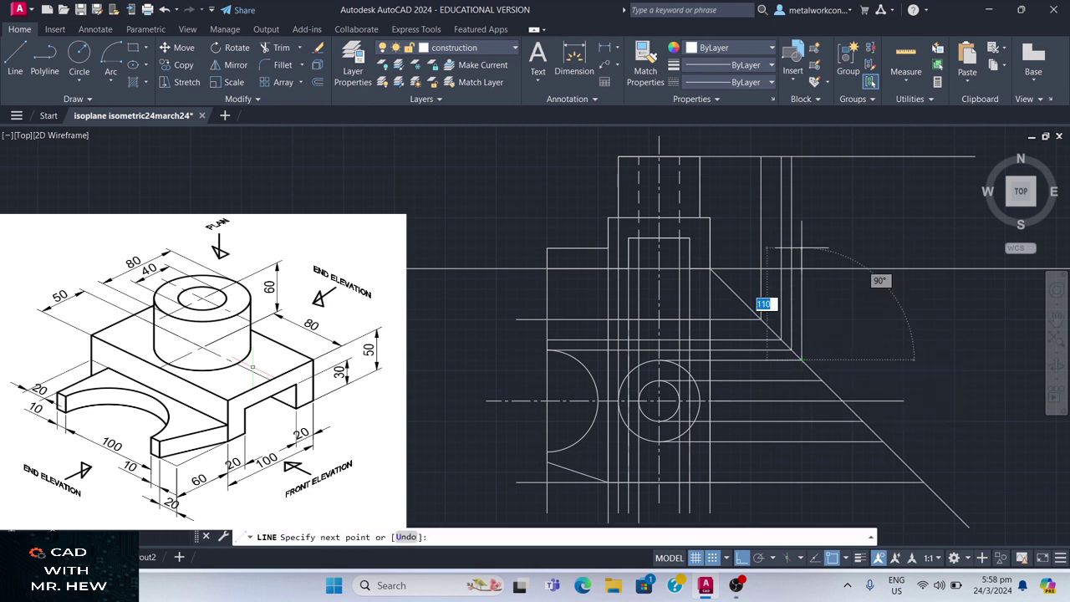
click(801, 156)
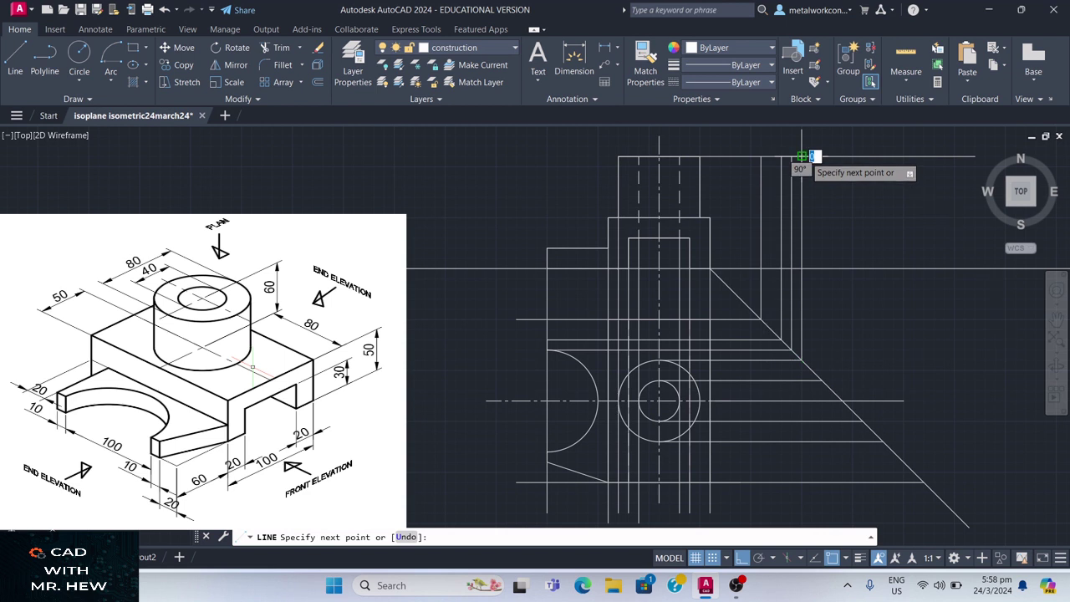
key(Return)
Step: Project the mitre-line points of the inner circle's top quadrant and the plan's horizontal centre line vertically to the cylinder-top line
key(Return)
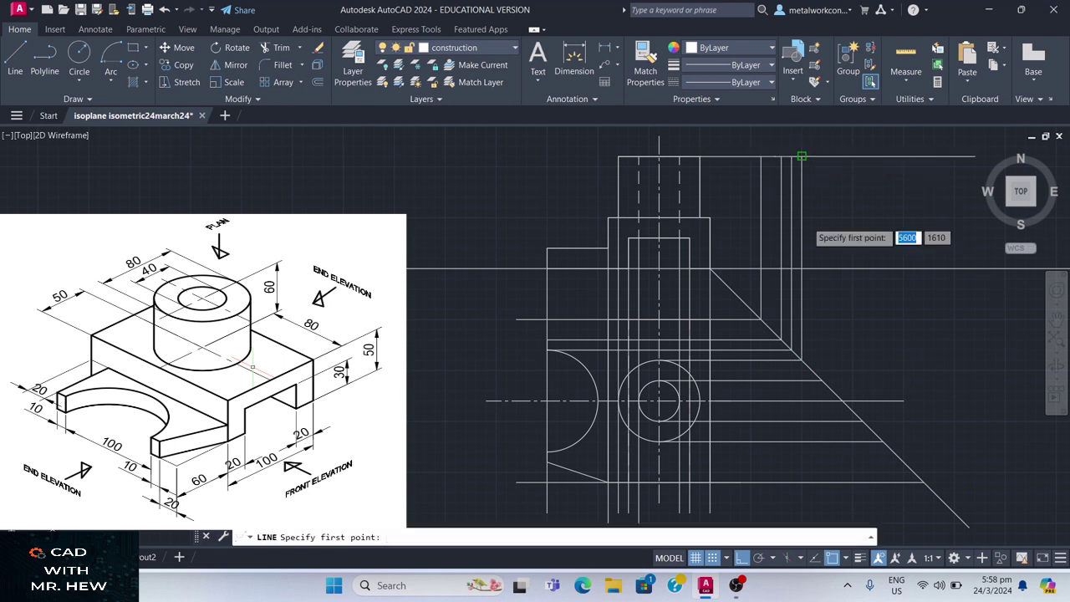
click(823, 381)
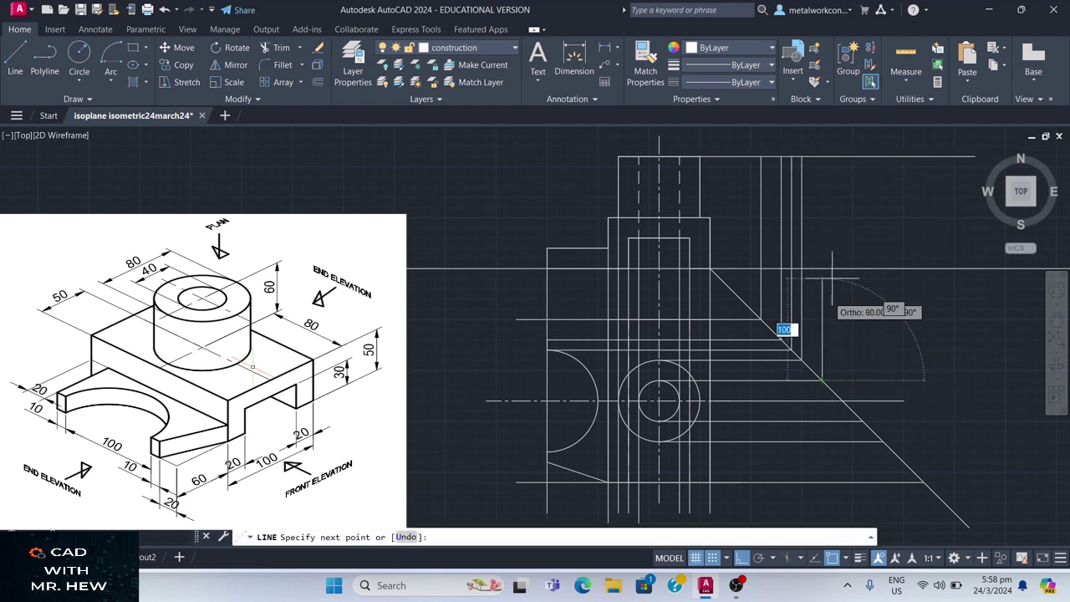
click(822, 156)
key(Return)
key(Return)
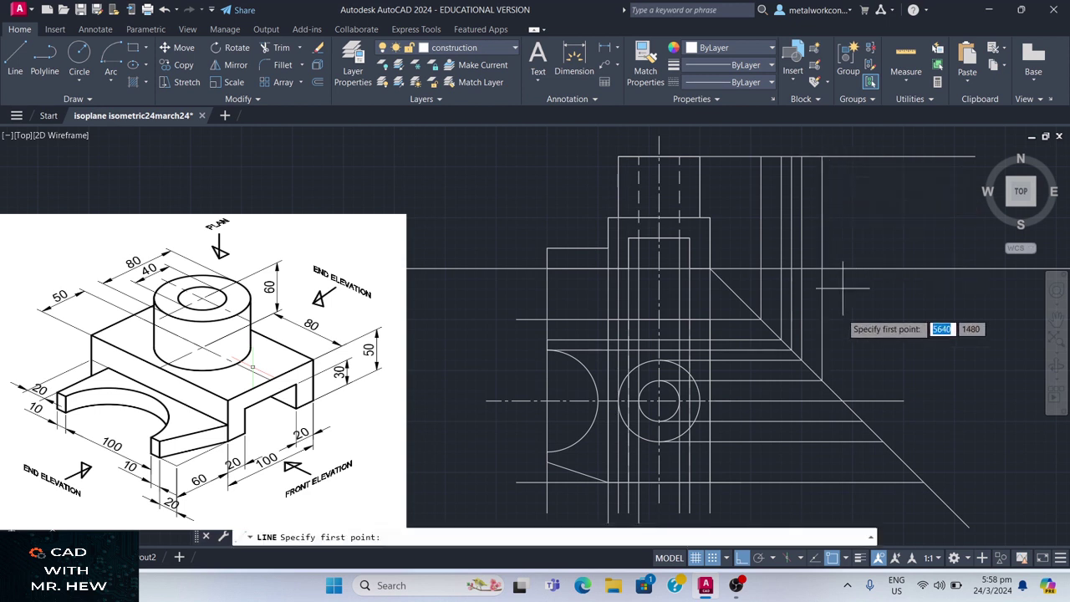
click(843, 401)
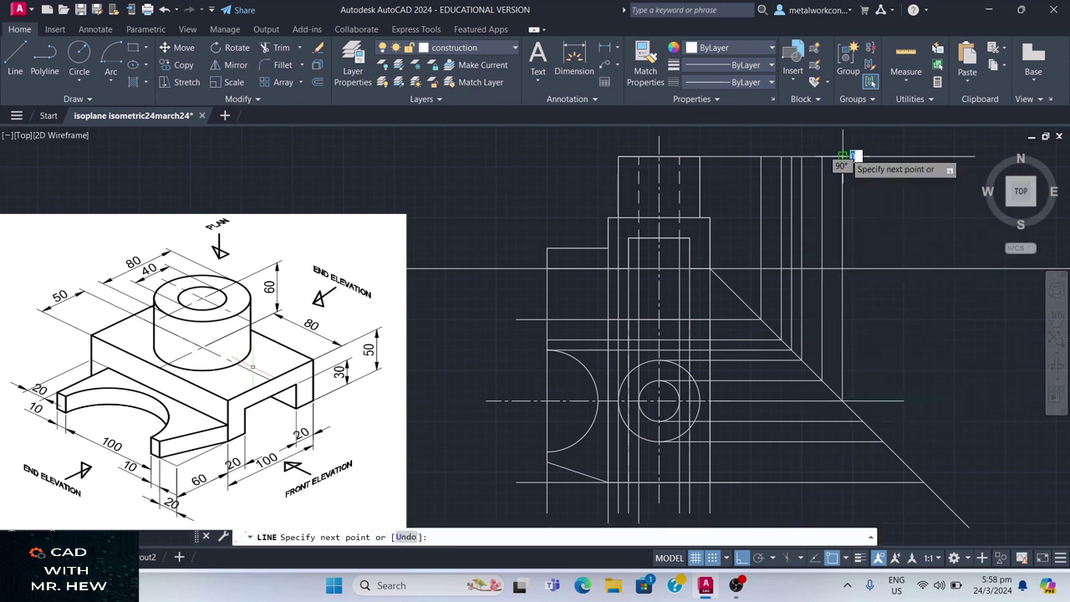
click(845, 157)
key(Return)
Step: Project the mitre-line point of the inner circle's bottom quadrant vertically to the cylinder-top line
key(Return)
click(863, 421)
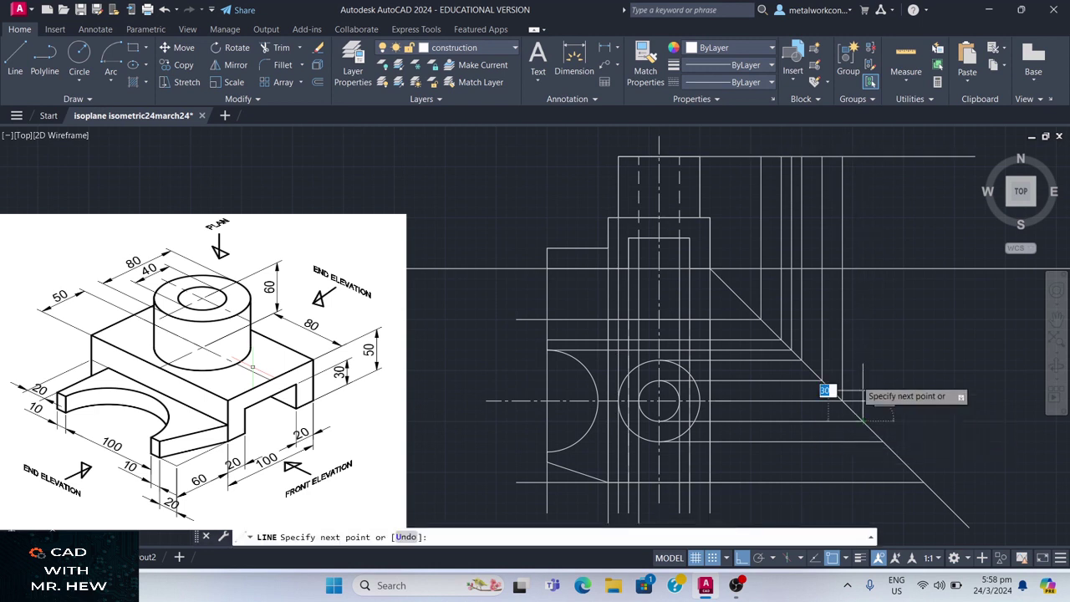
click(863, 157)
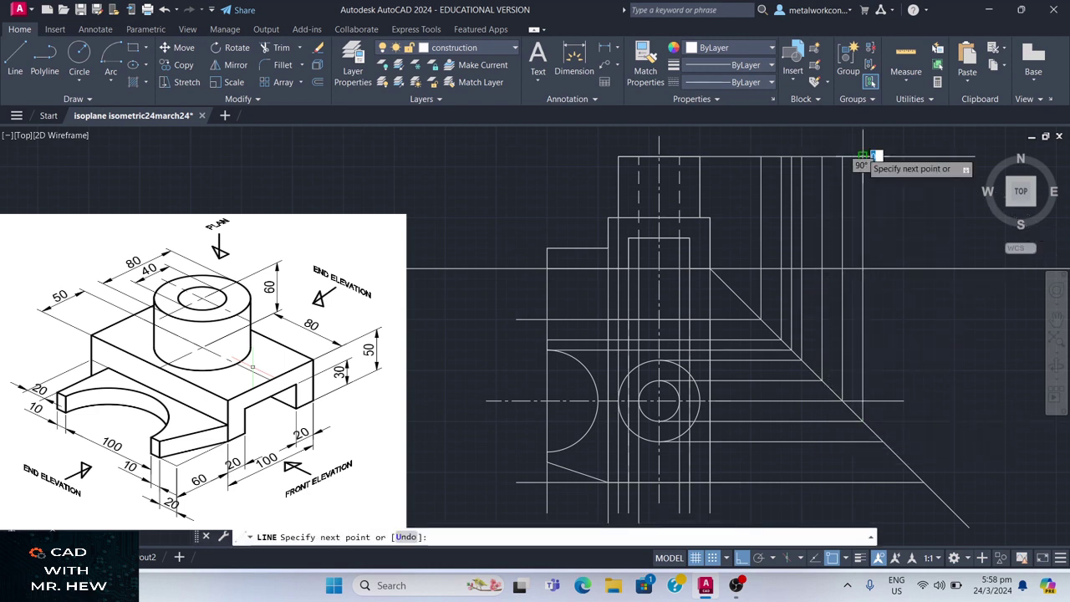
key(Return)
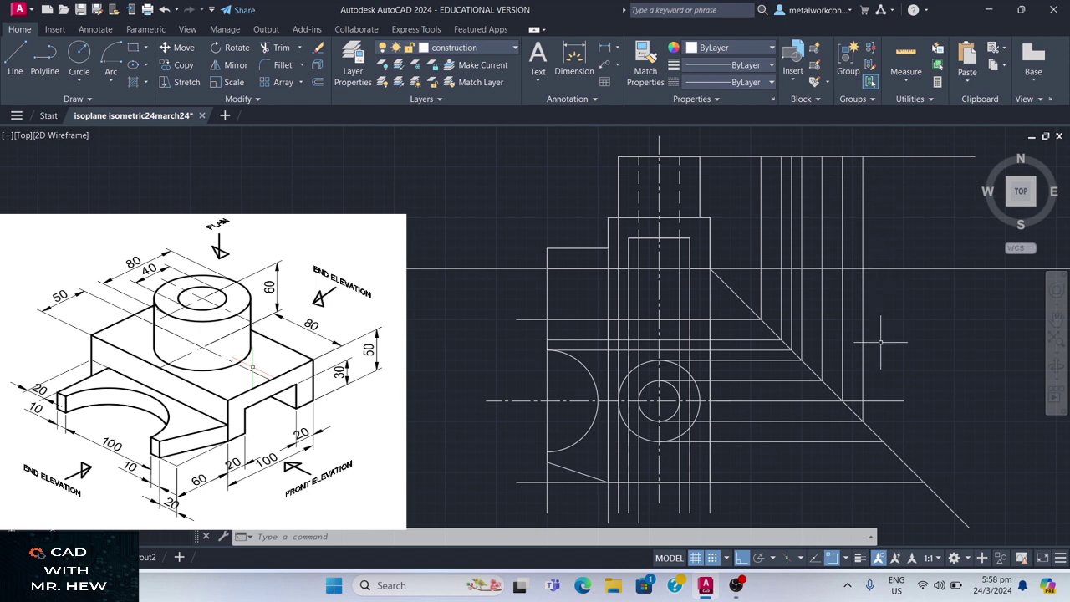
Step: Draw horizontal lines from the front elevation's block top right corner and the arm's top edge across the vertical projection lines
key(Return)
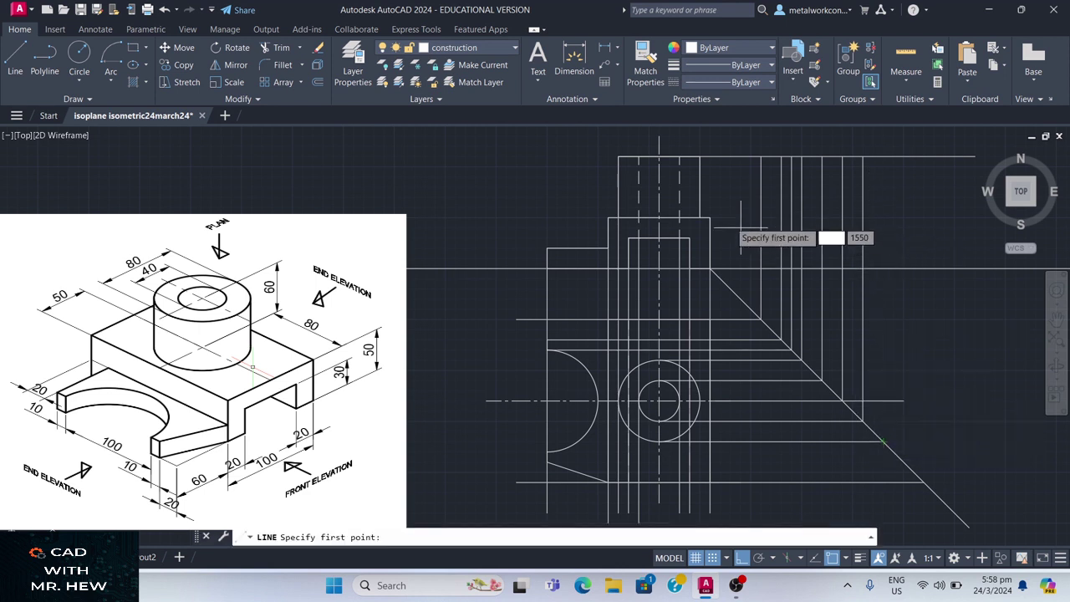
click(710, 217)
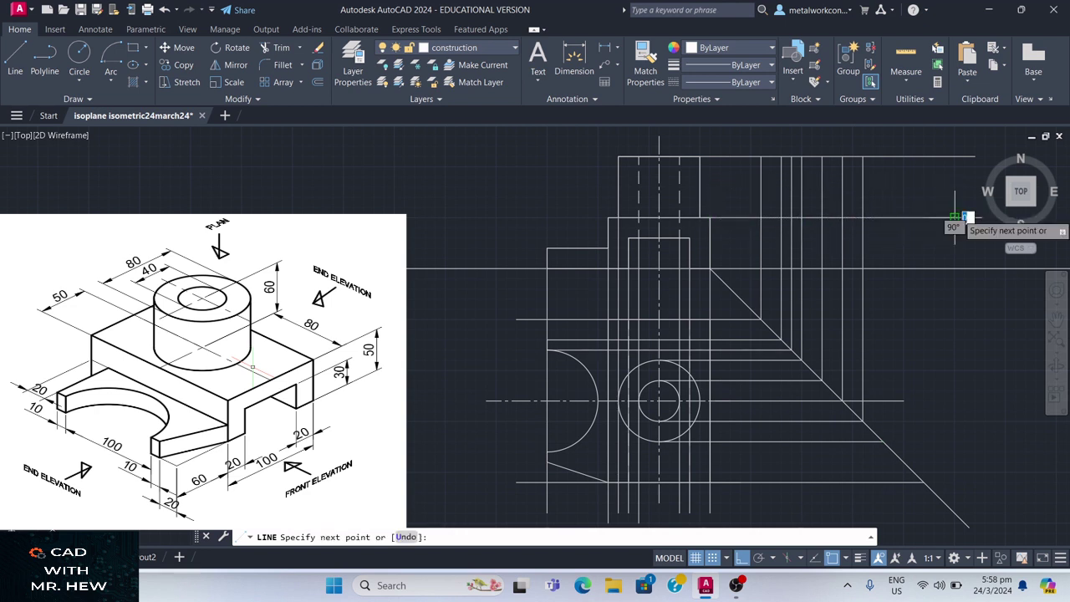
key(Escape)
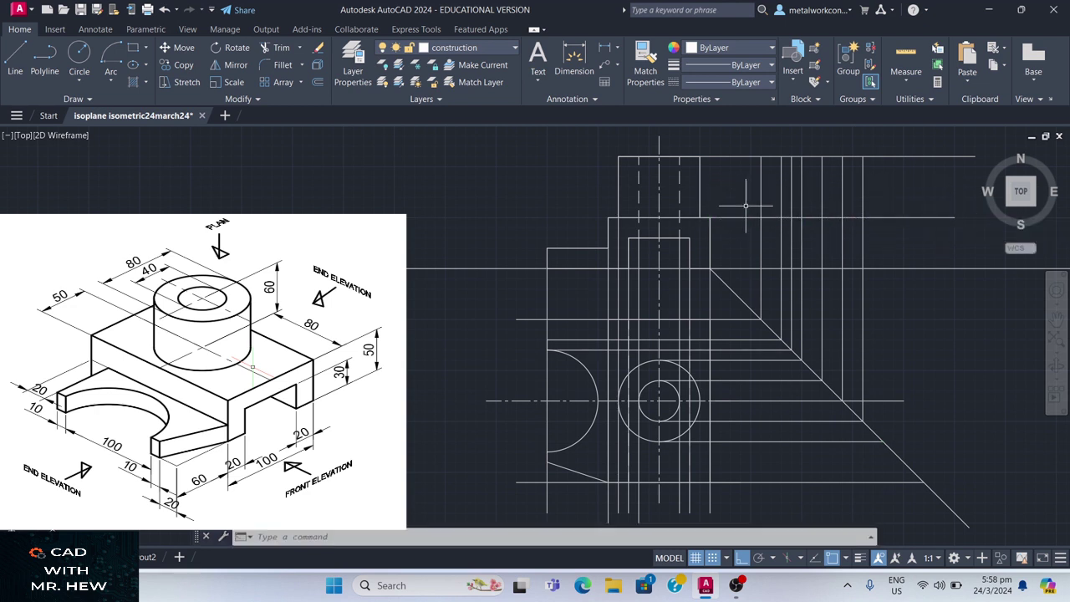
key(space)
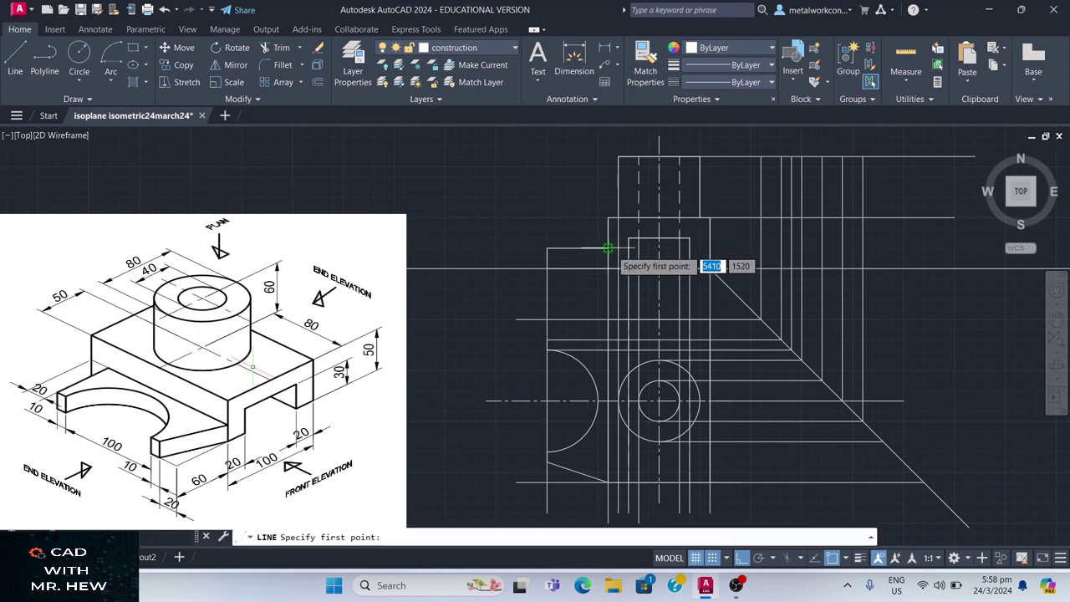
click(608, 249)
click(955, 217)
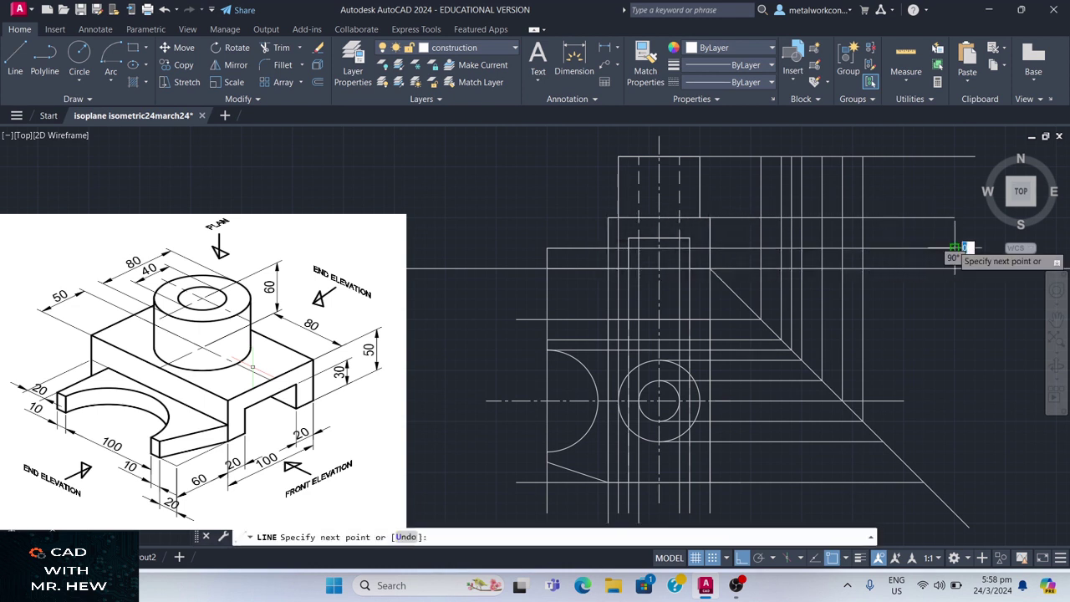
key(Escape)
Step: Draw a horizontal line from the top right corner of the front elevation's recess across the vertical projection lines
key(space)
click(687, 248)
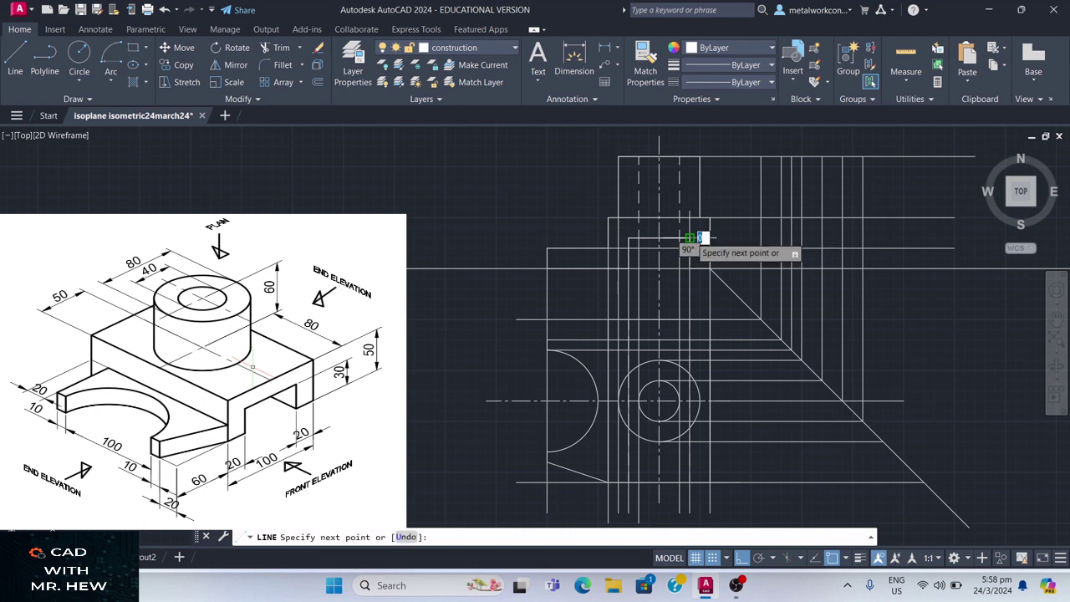
click(701, 156)
key(Escape)
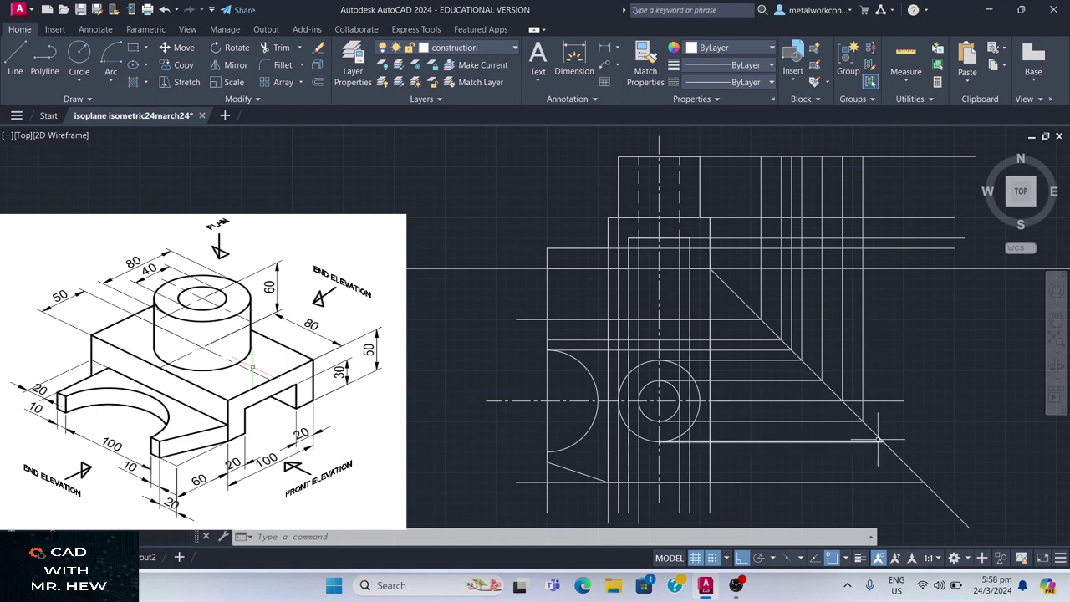
Step: Project the mitre-line point of the outer circle's bottom quadrant vertically to the cylinder-top line
click(16, 61)
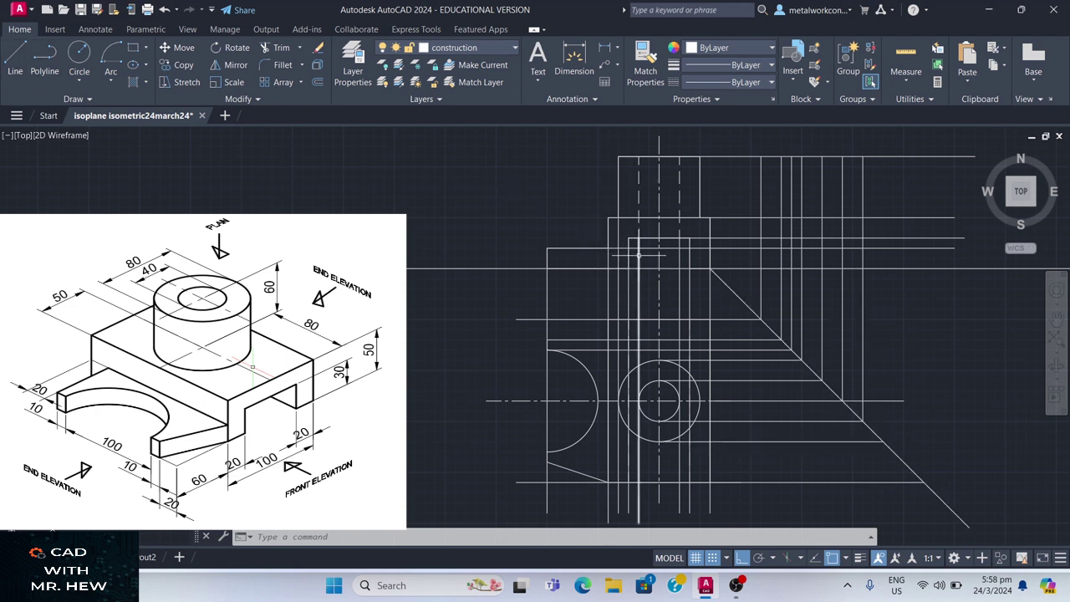
click(884, 441)
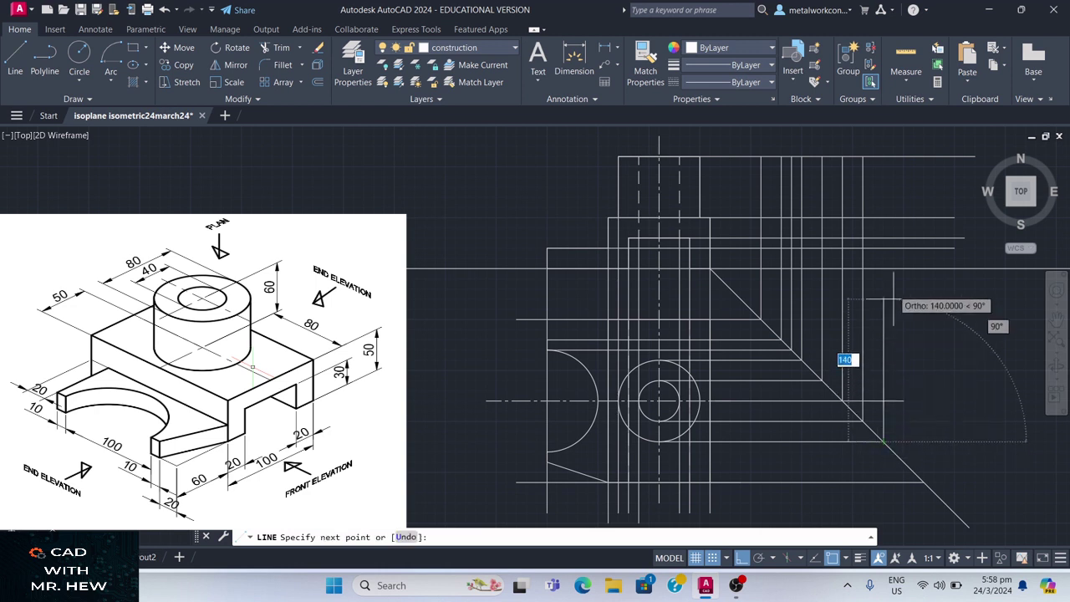
click(884, 158)
key(Return)
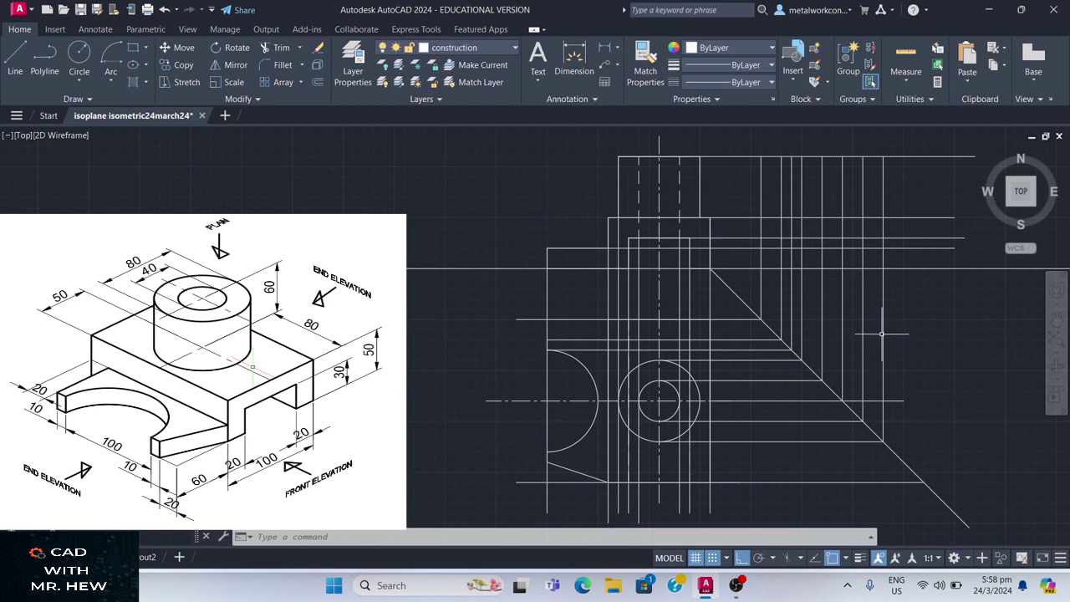
Step: Project the mitre-line point of the plan block's bottom edge vertically up to the block-top line
key(Return)
click(922, 482)
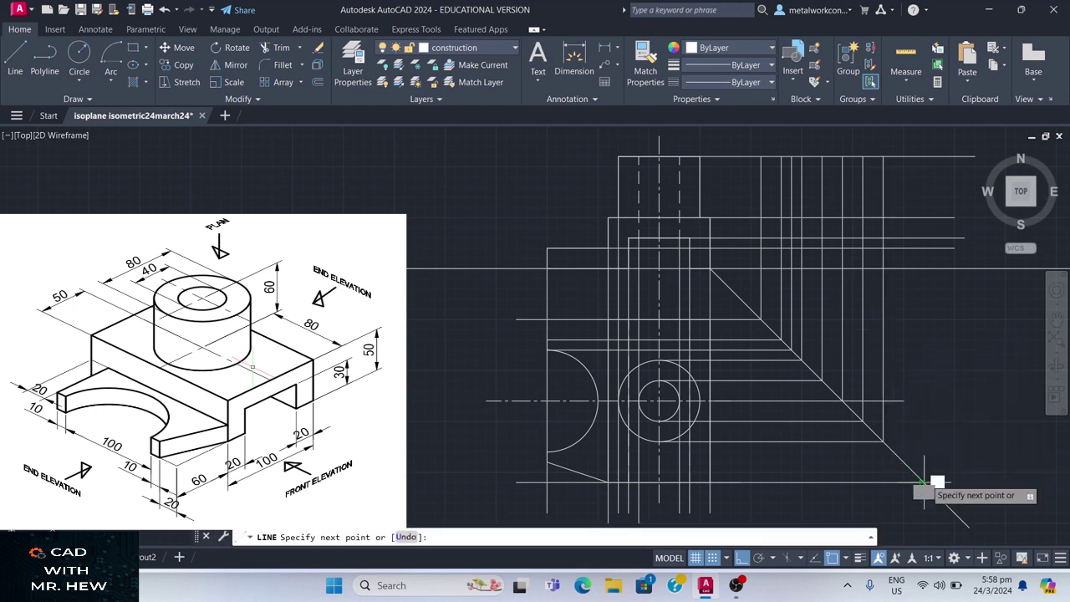
click(924, 220)
key(Escape)
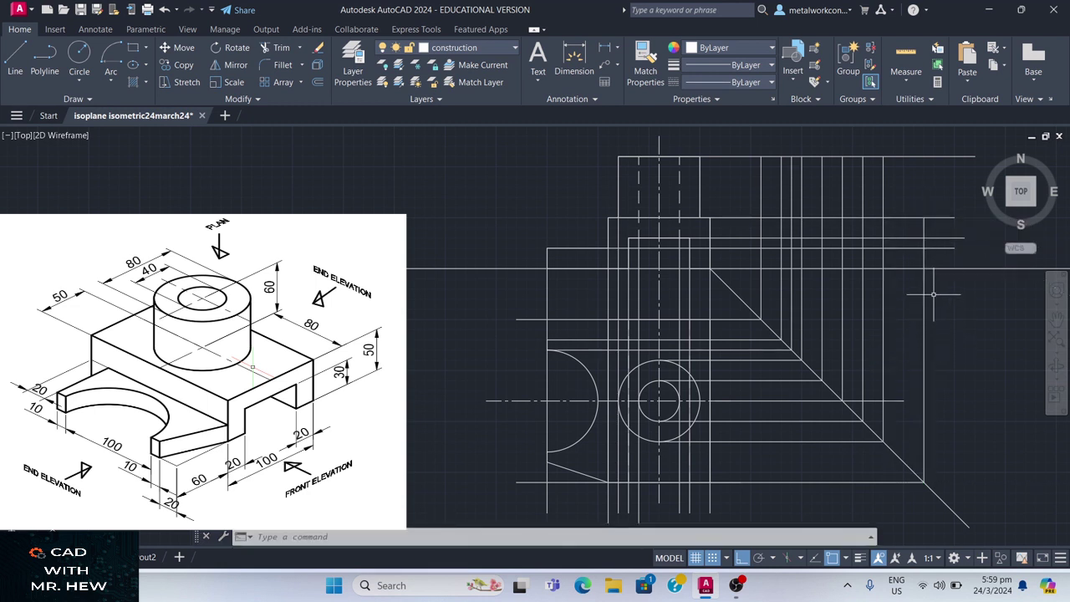
Step: On the outline layer, trace the end elevation's arm along its 160 mm top edge, down the right side and back along the base line
click(468, 48)
click(442, 152)
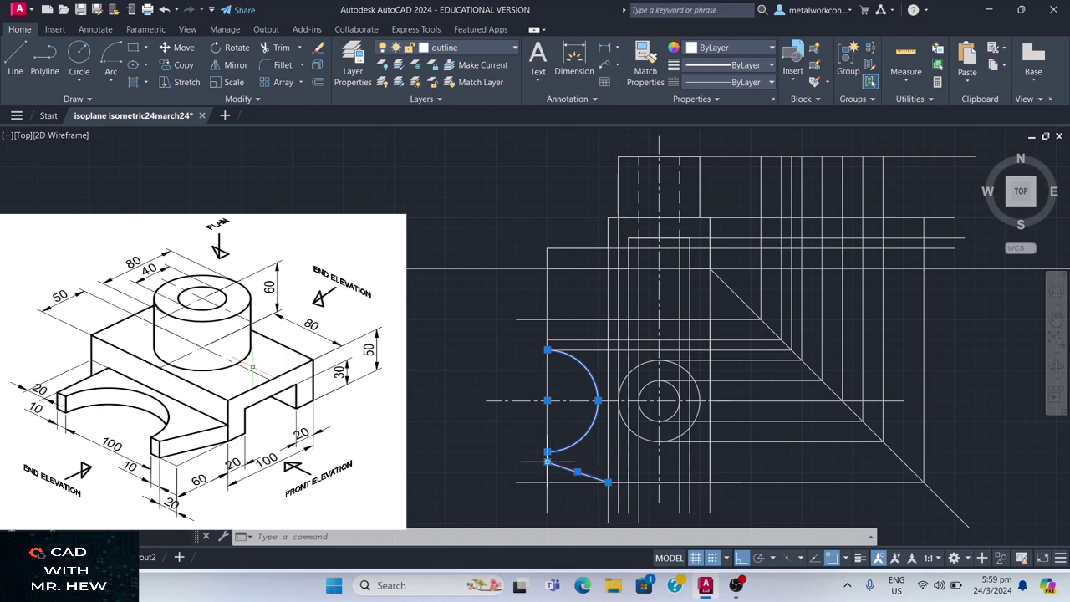
key(ctrl+z)
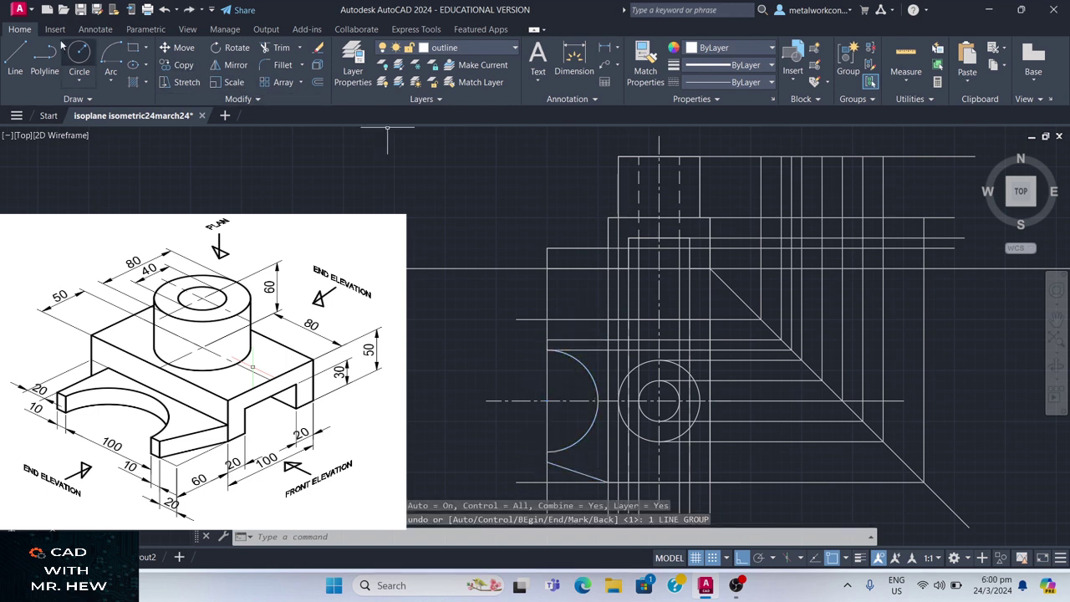
click(15, 60)
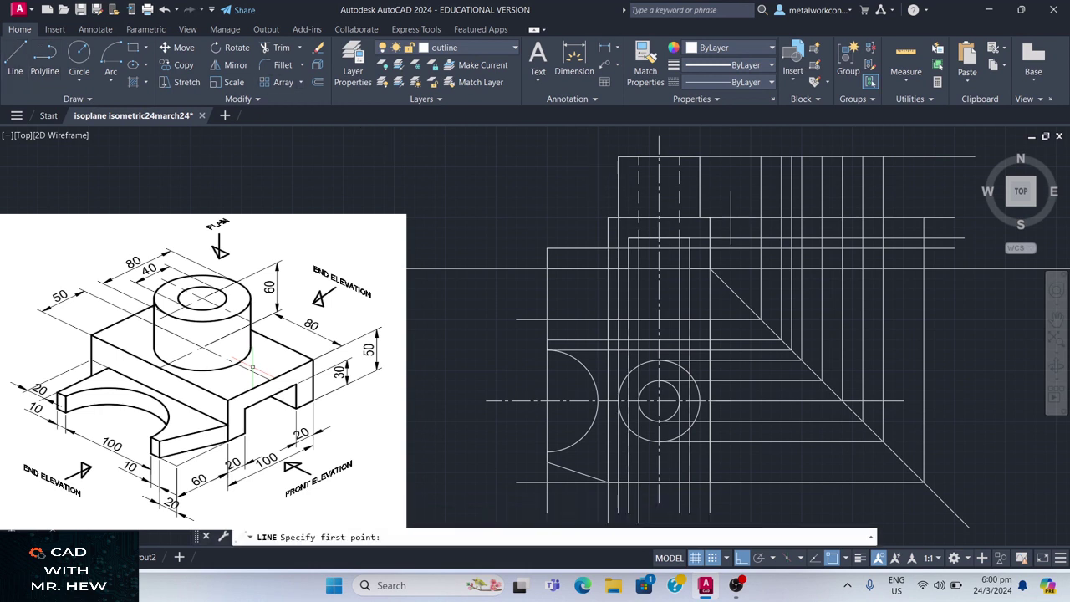
click(758, 249)
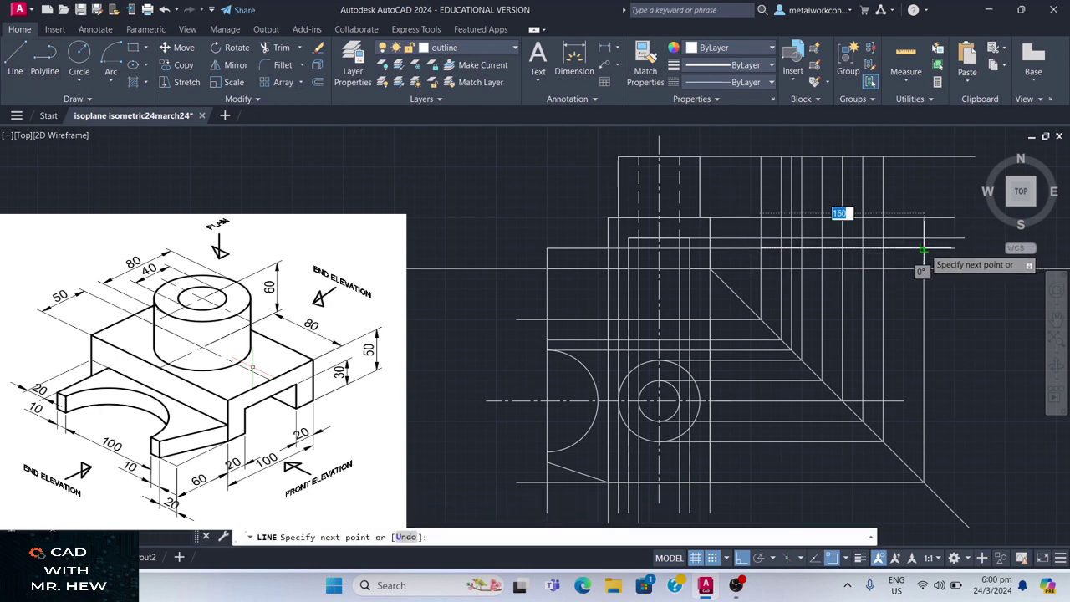
click(924, 248)
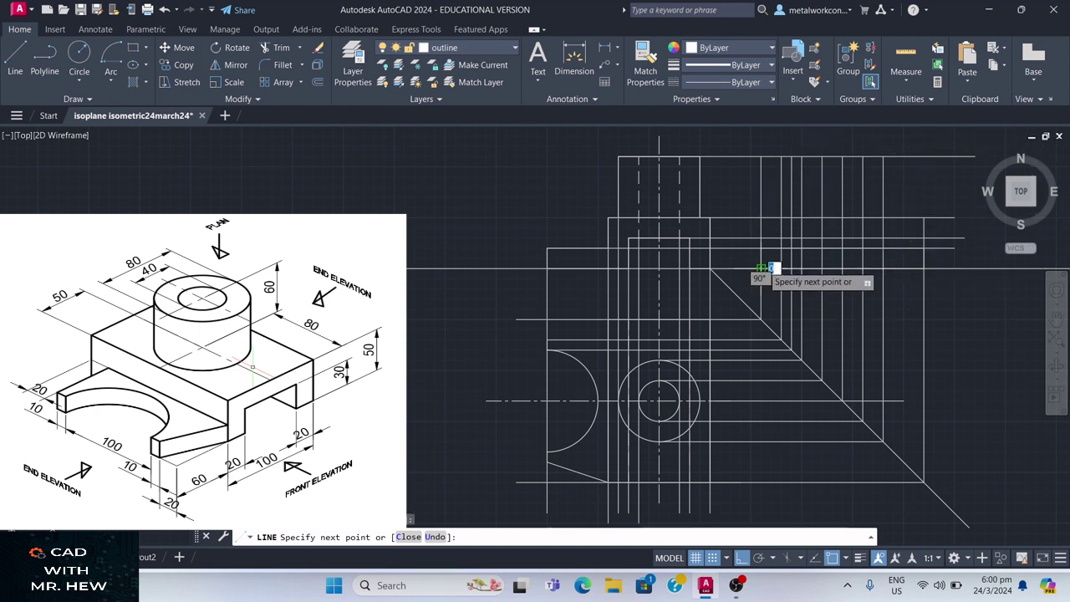
key(Escape)
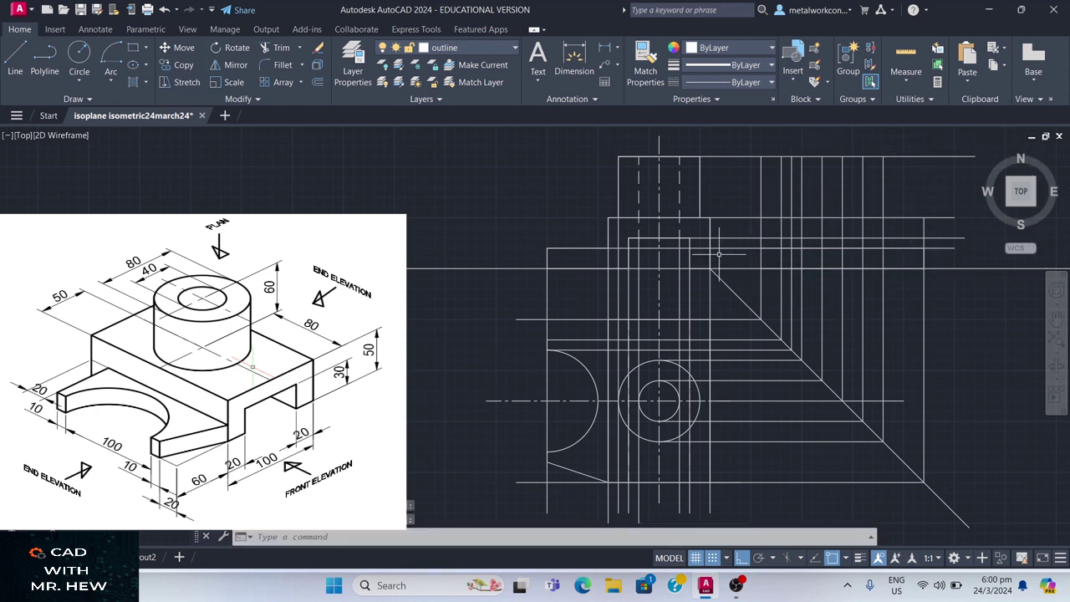
Step: Draw the 20 mm vertical outline edge at the arc's upper end projection, from the base line to the arm's top edge
key(Return)
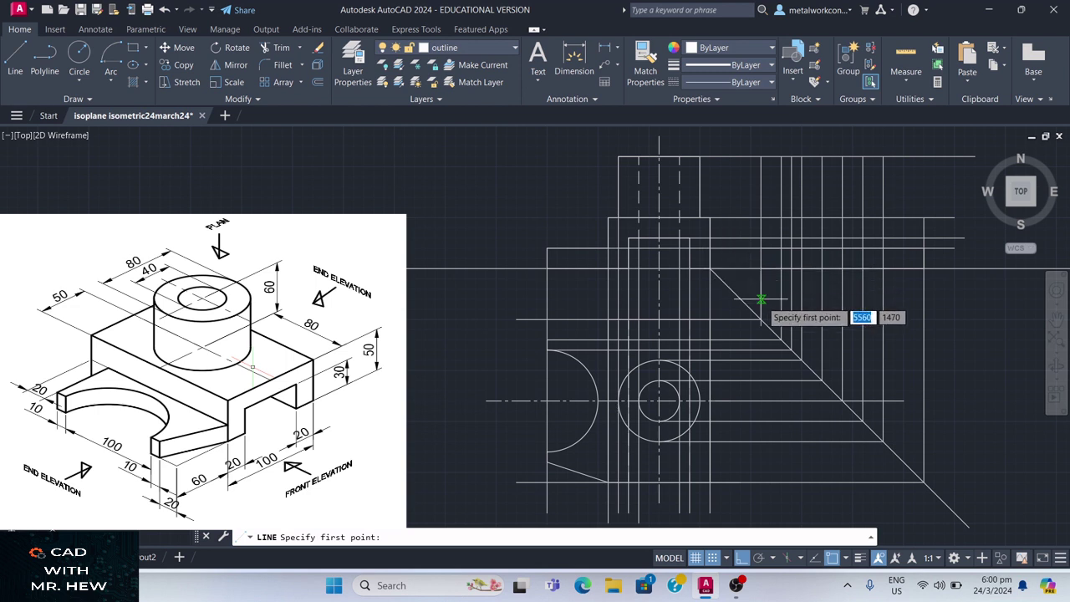
click(791, 268)
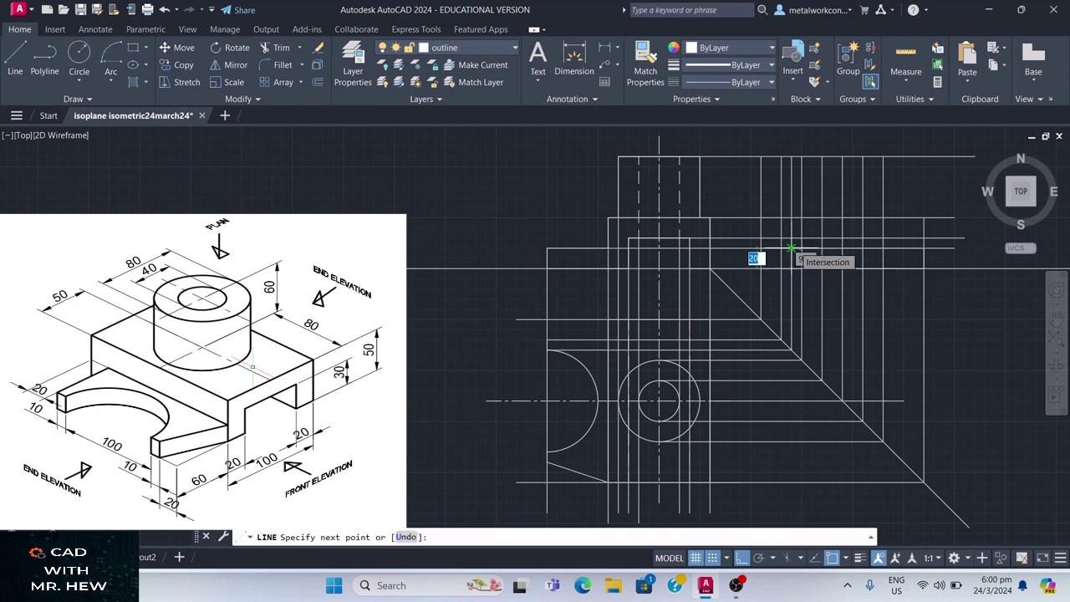
click(791, 248)
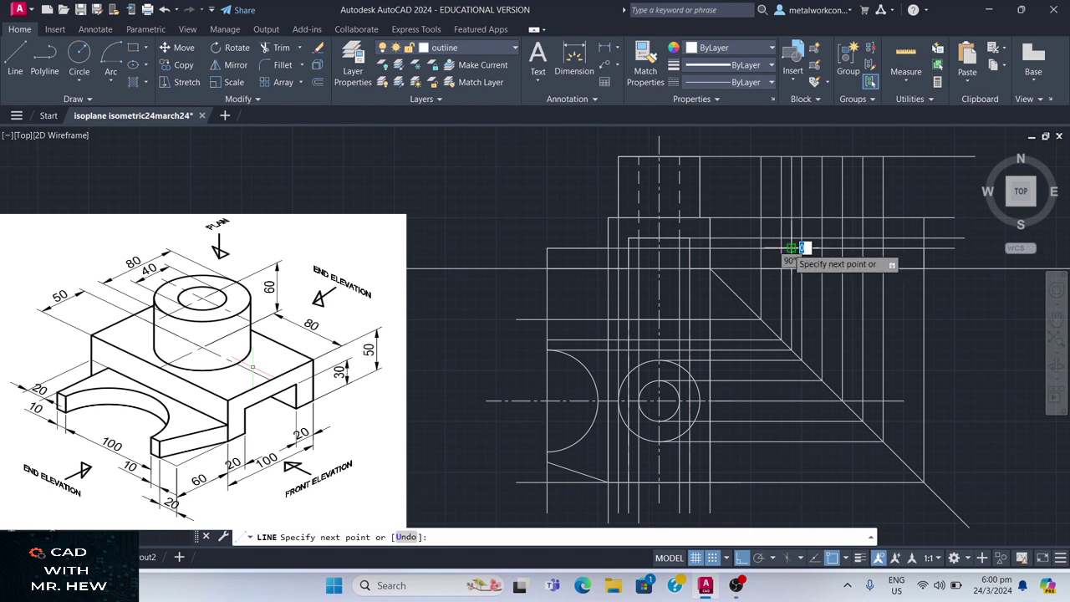
key(Return)
key(Return)
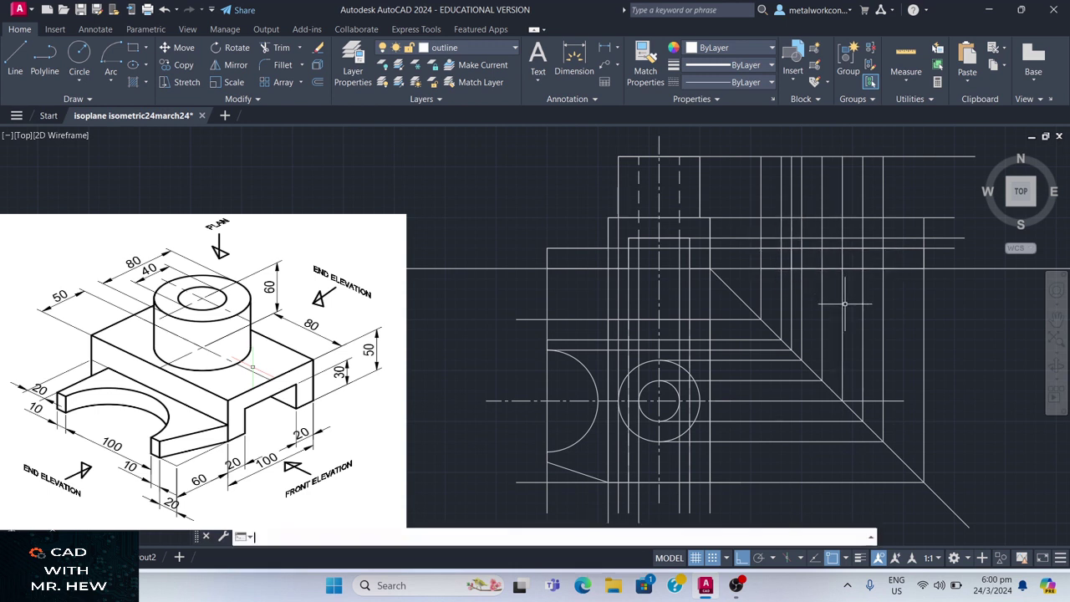
Step: On the construction layer, project the arm's lower outer corner from the plan horizontally to the mitre line and vertically to the arm-top line
click(15, 67)
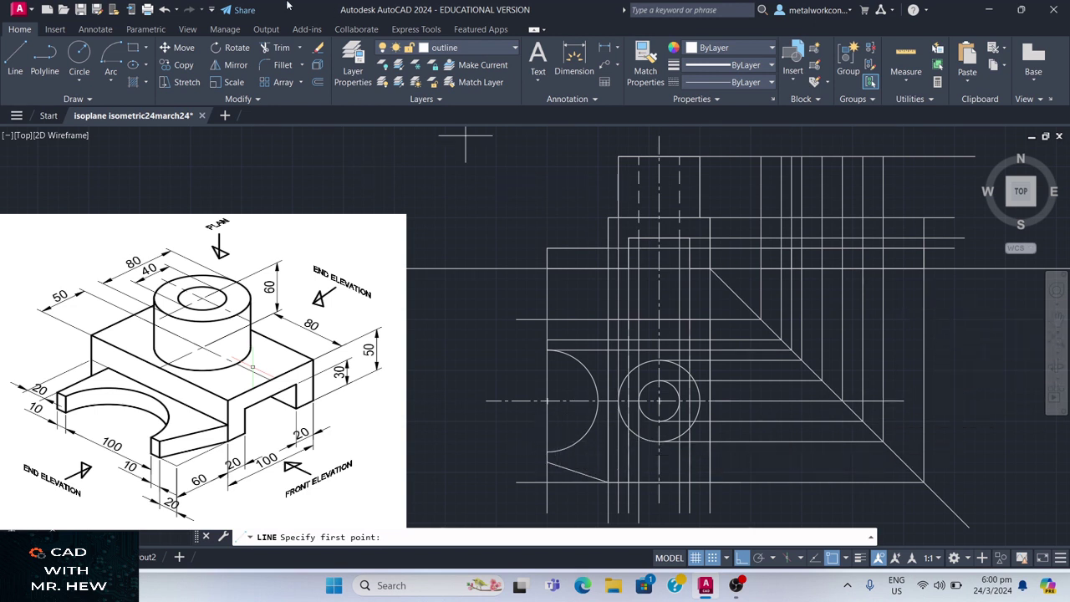
key(Escape)
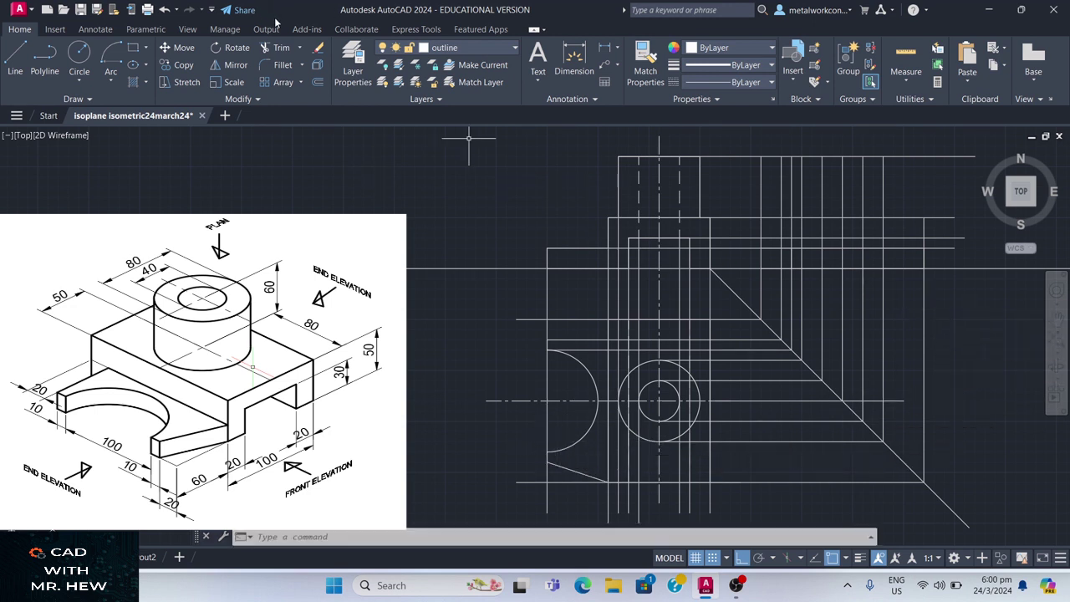
click(449, 47)
click(444, 104)
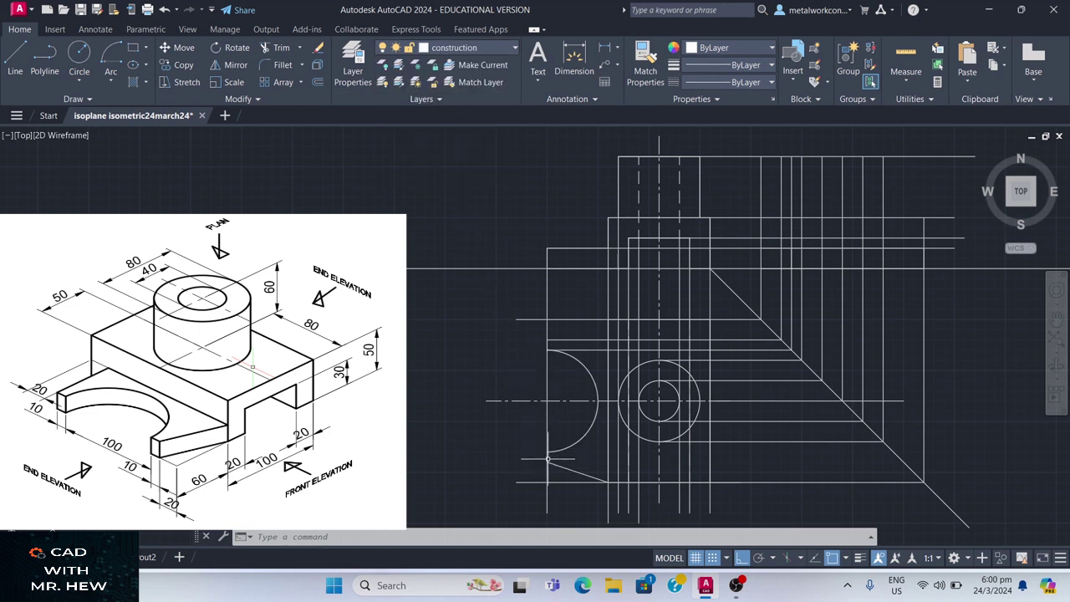
click(23, 56)
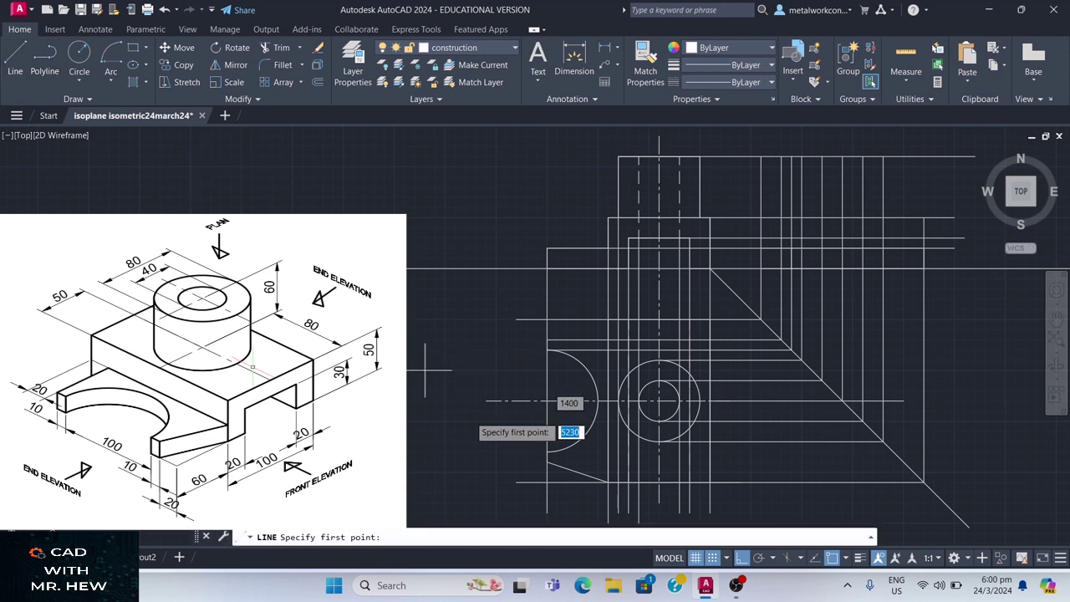
click(559, 465)
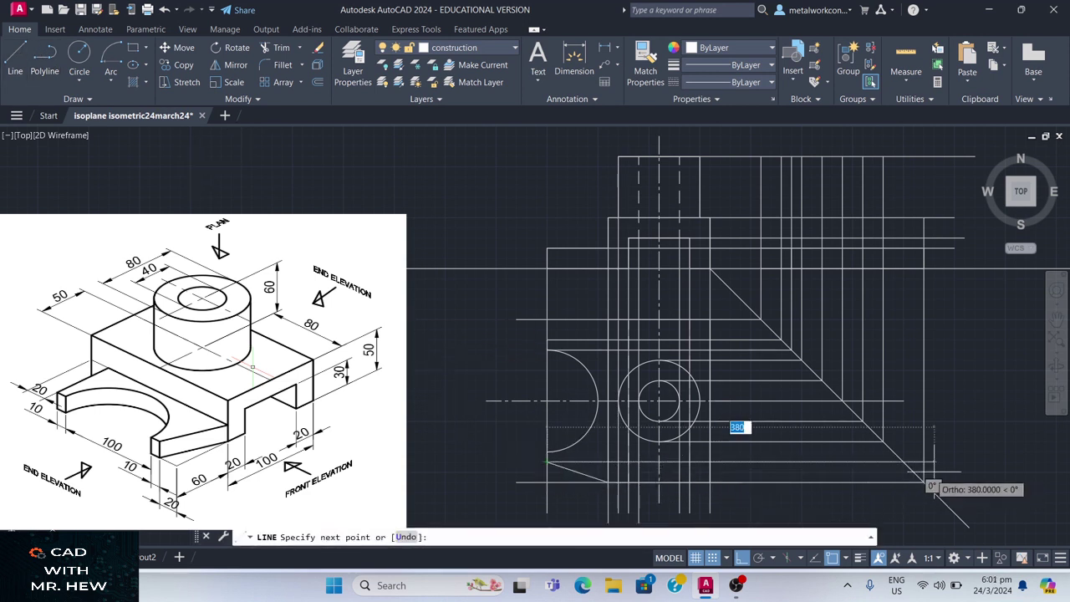
click(904, 461)
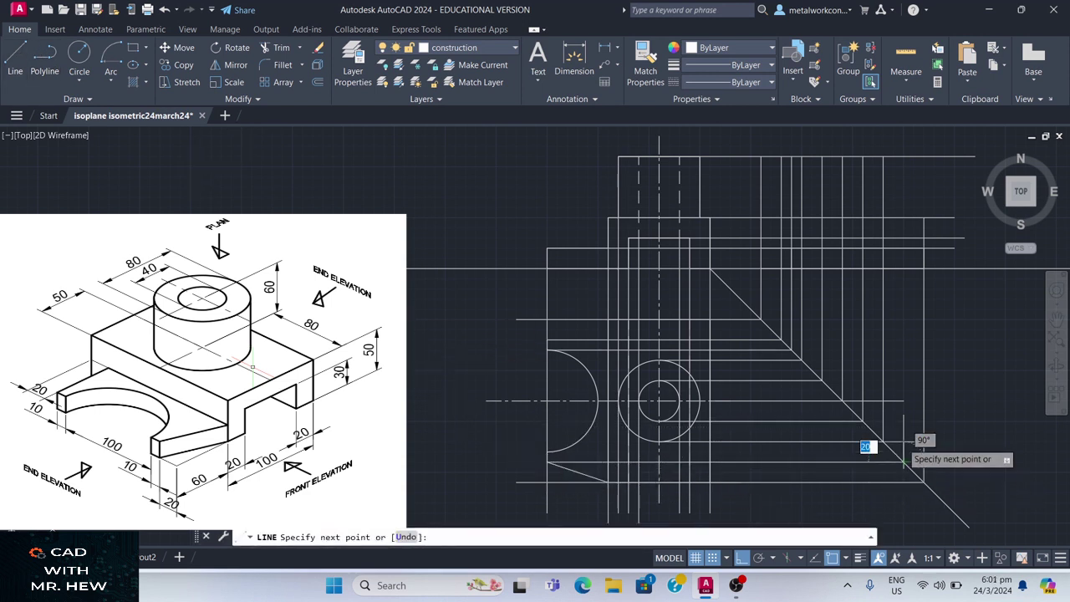
click(903, 249)
key(Return)
Step: Project the lower end of the plan's arc horizontally to the mitre line and vertically up to the arm-top line
key(Return)
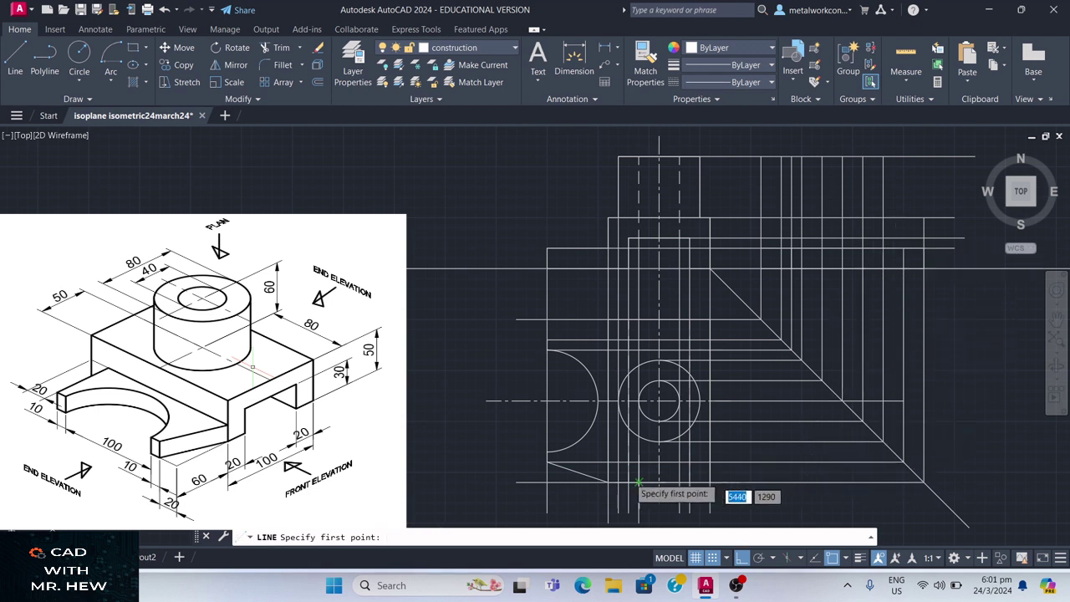
click(546, 453)
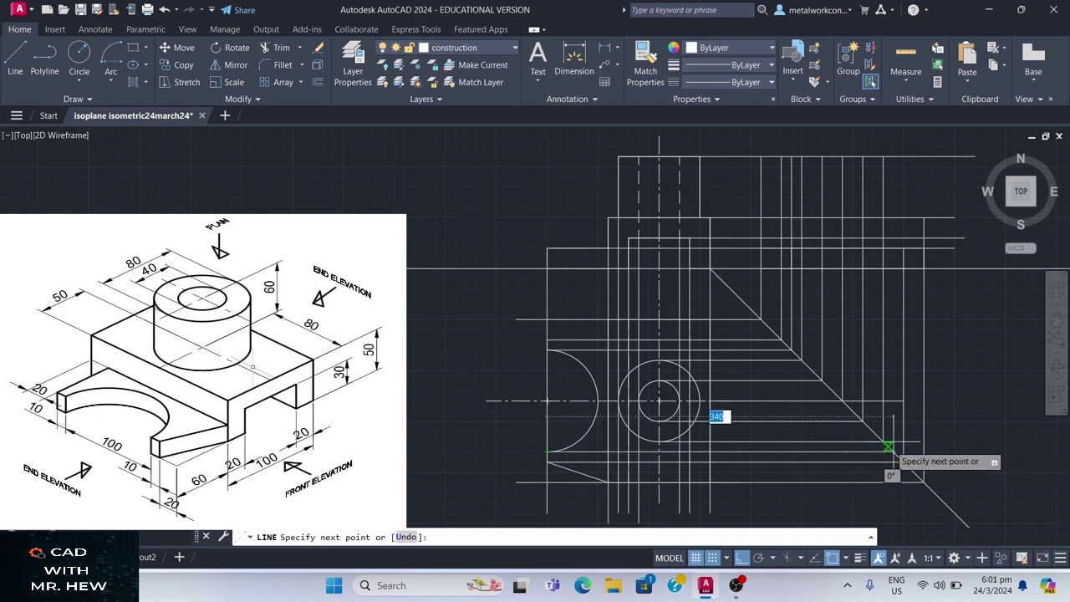
click(891, 450)
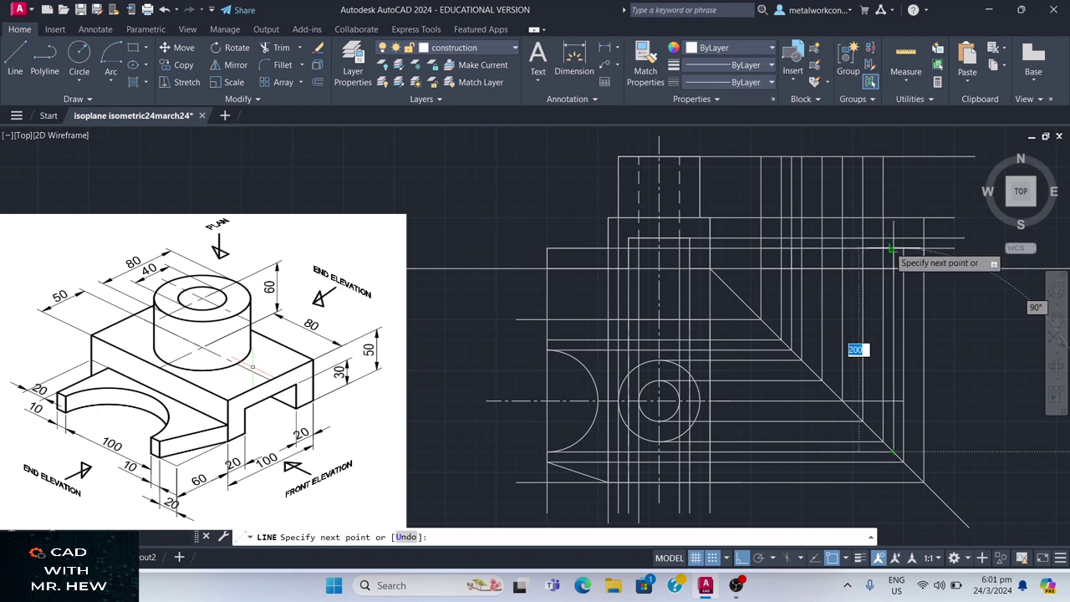
click(893, 249)
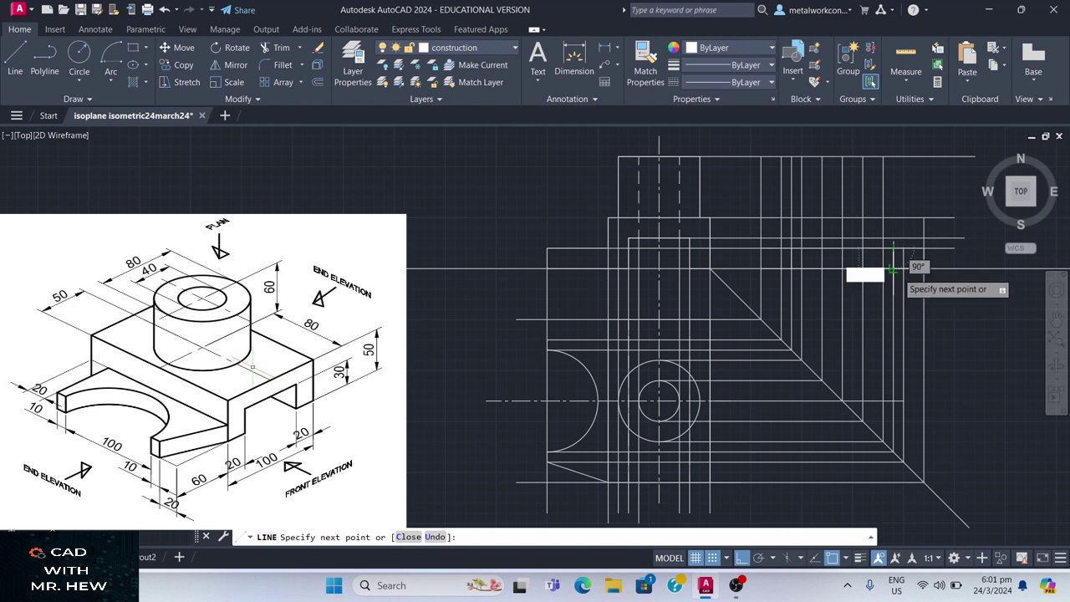
key(Return)
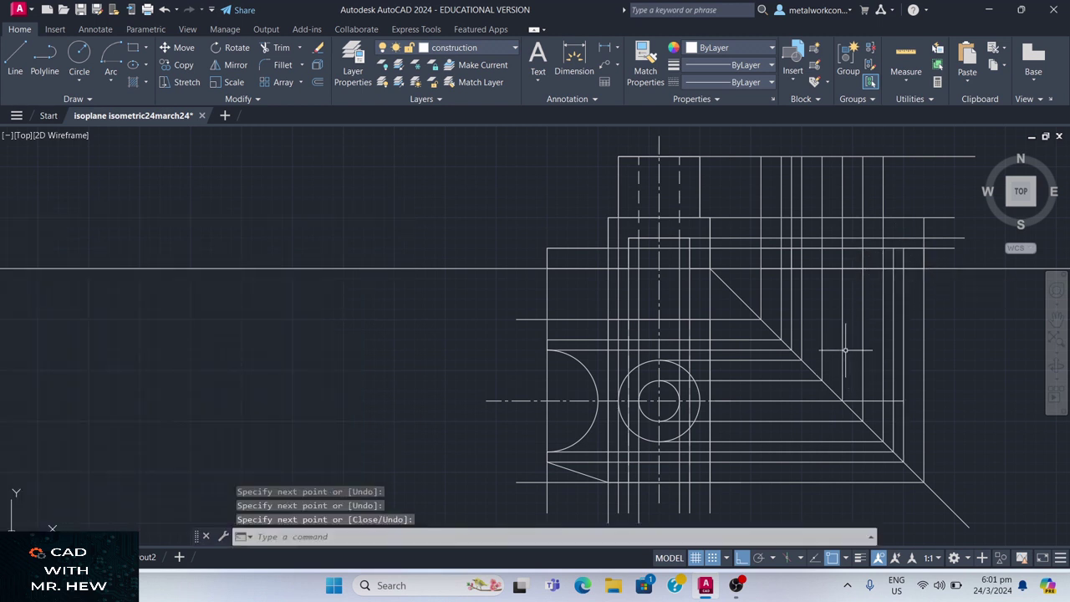
Step: Turn the construction layer off to inspect the outlined views, and turn it back on
click(478, 49)
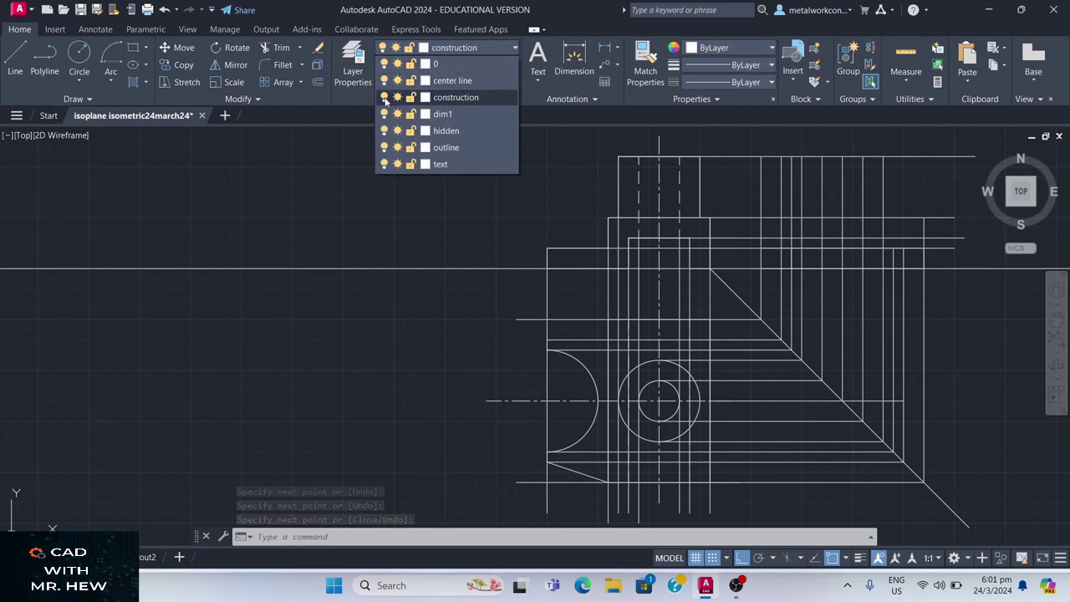
click(385, 97)
click(483, 269)
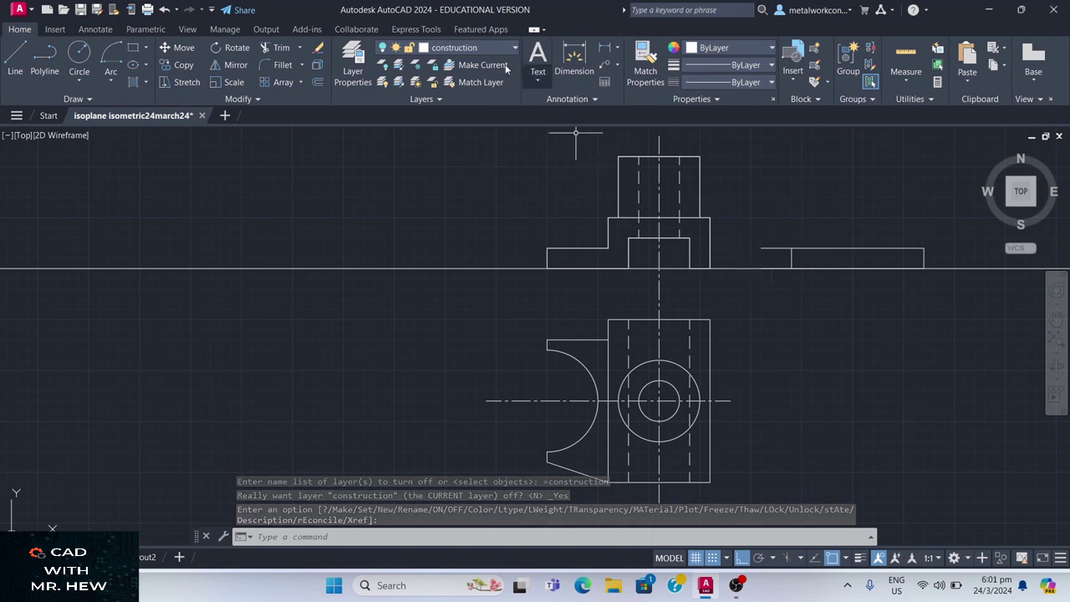
click(382, 52)
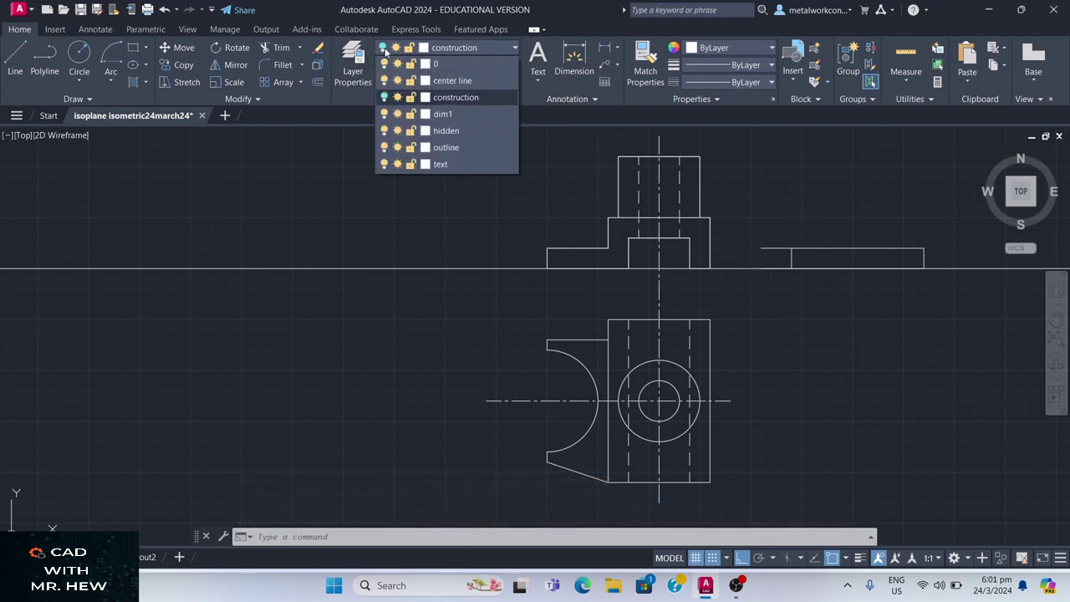
click(384, 98)
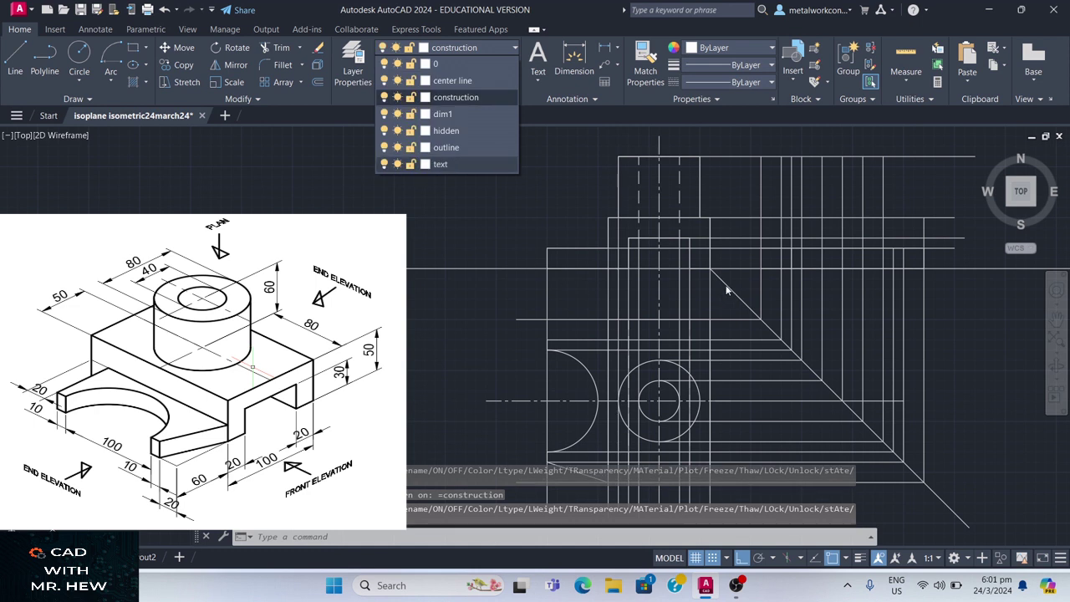
click(726, 245)
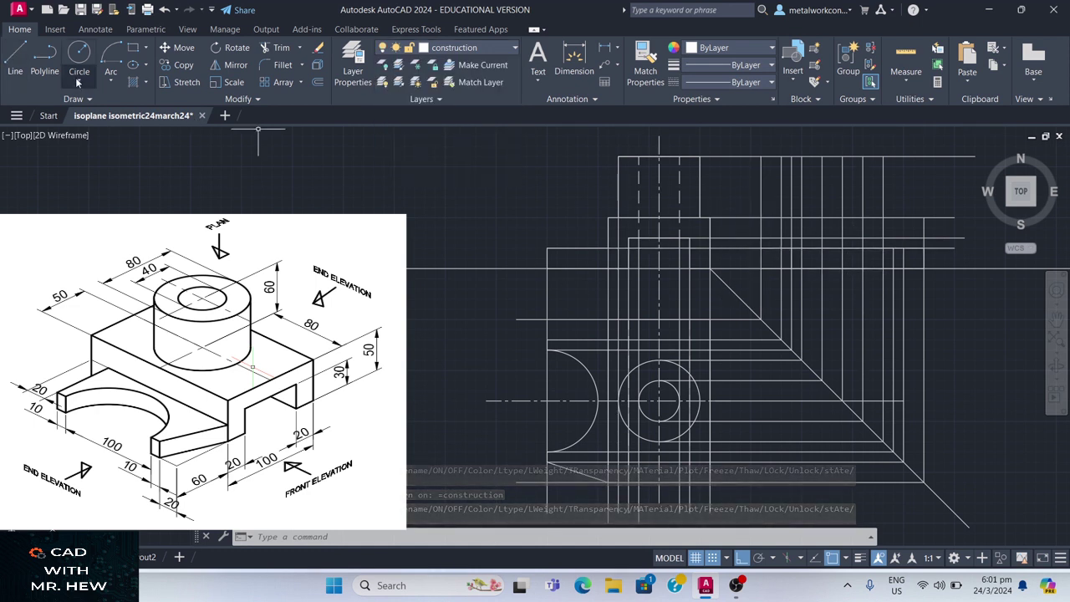
Step: Draw the vertical left edge of the end elevation's arm down to the base line and assign it to the outline layer
click(15, 59)
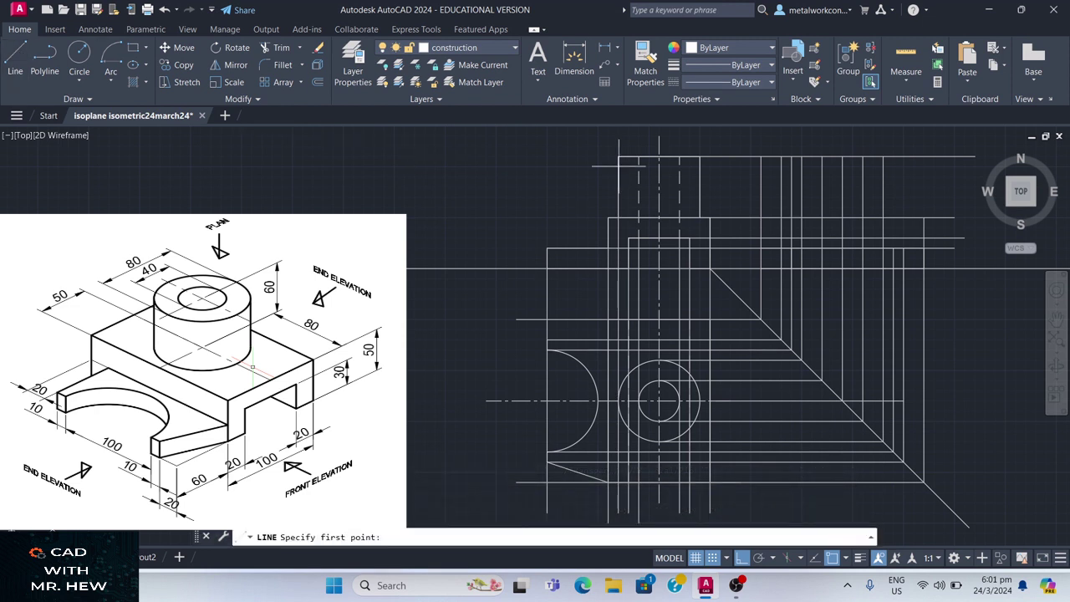
click(761, 248)
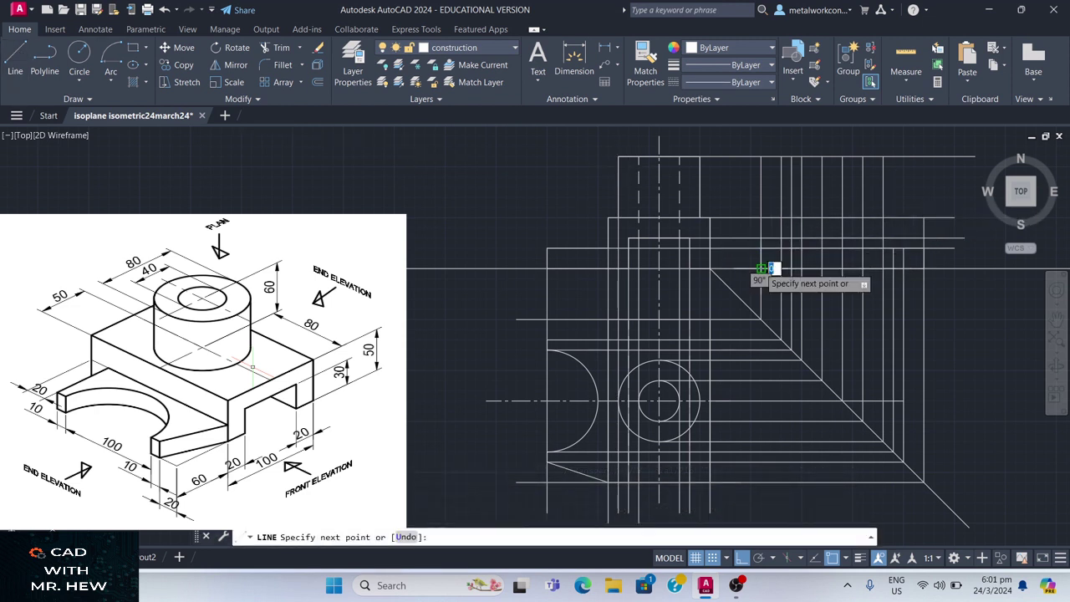
key(Escape)
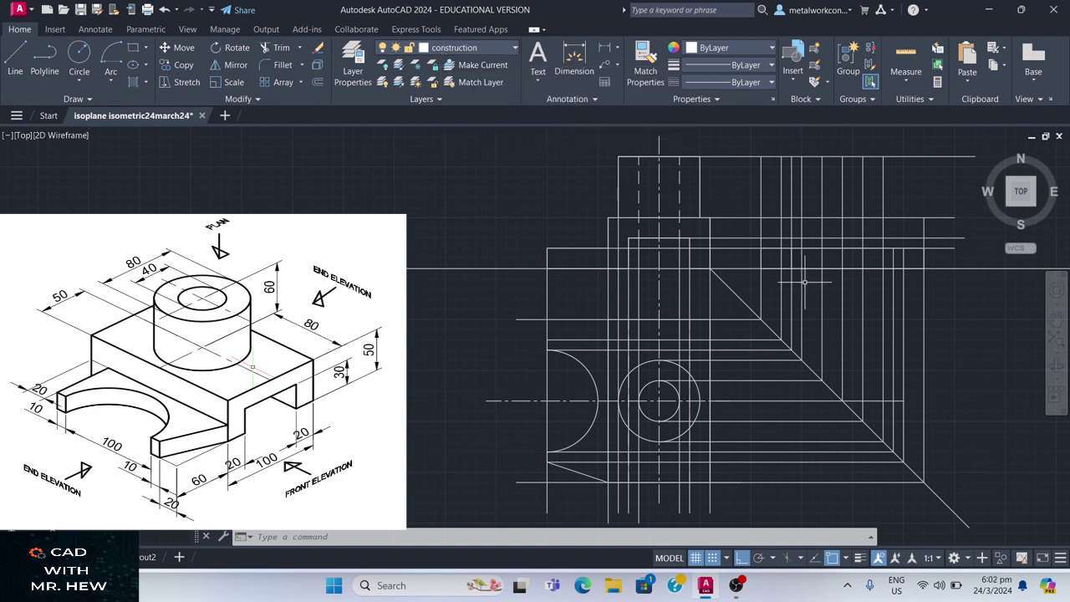
click(760, 258)
click(450, 50)
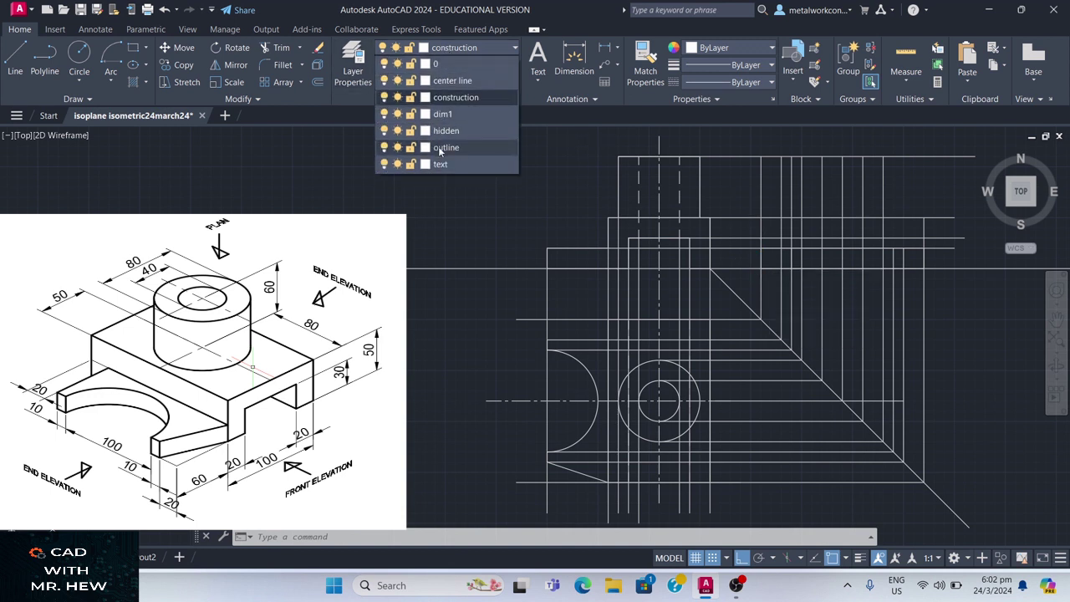
click(438, 144)
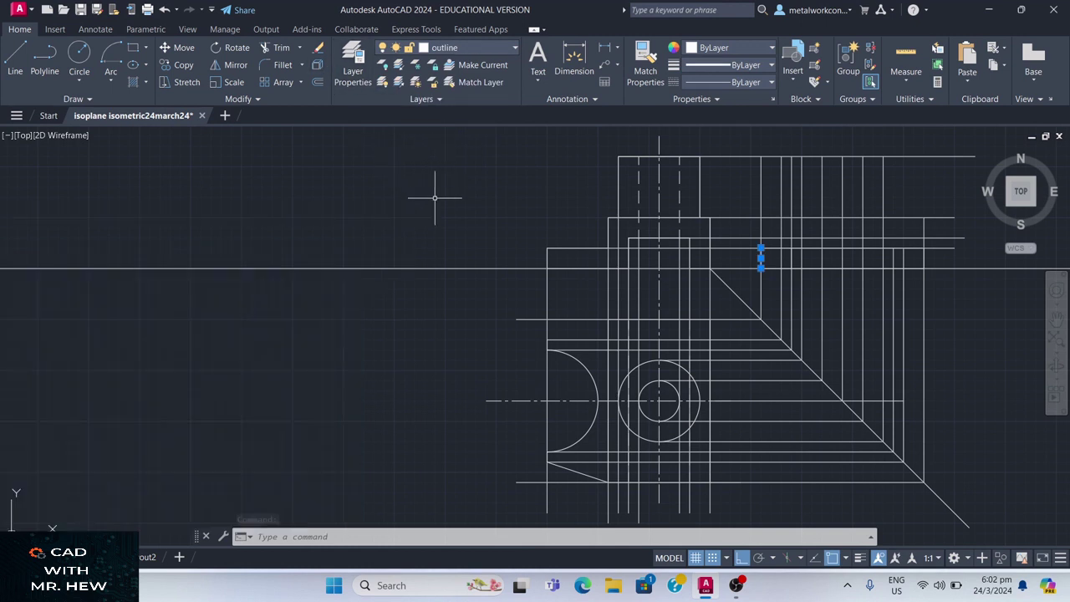
key(Escape)
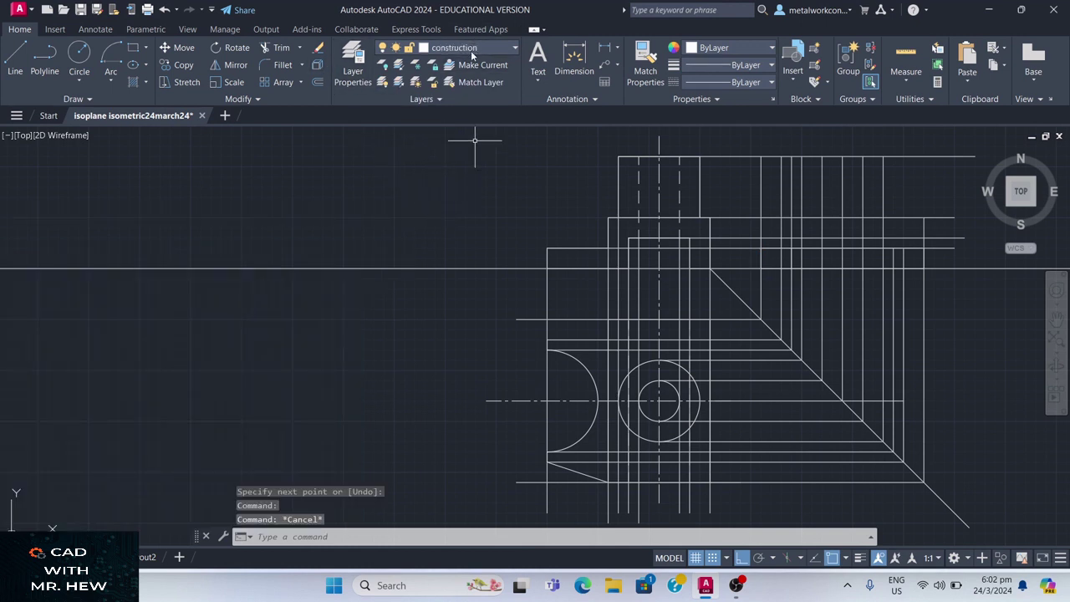
Step: Turn the construction layer off to inspect the end elevation outlined so far, and turn it back on
click(474, 50)
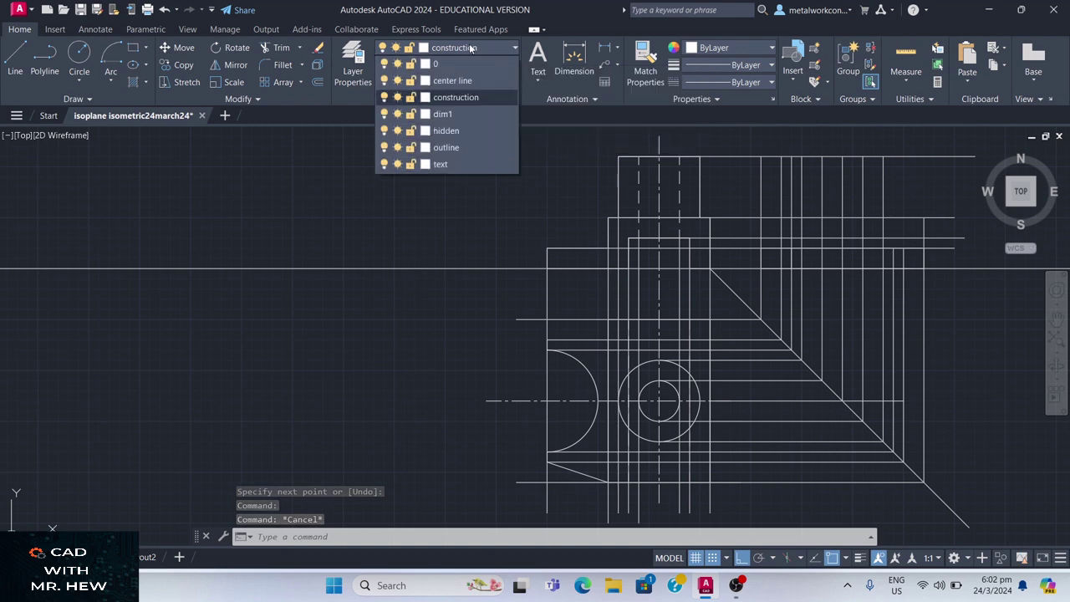
click(384, 98)
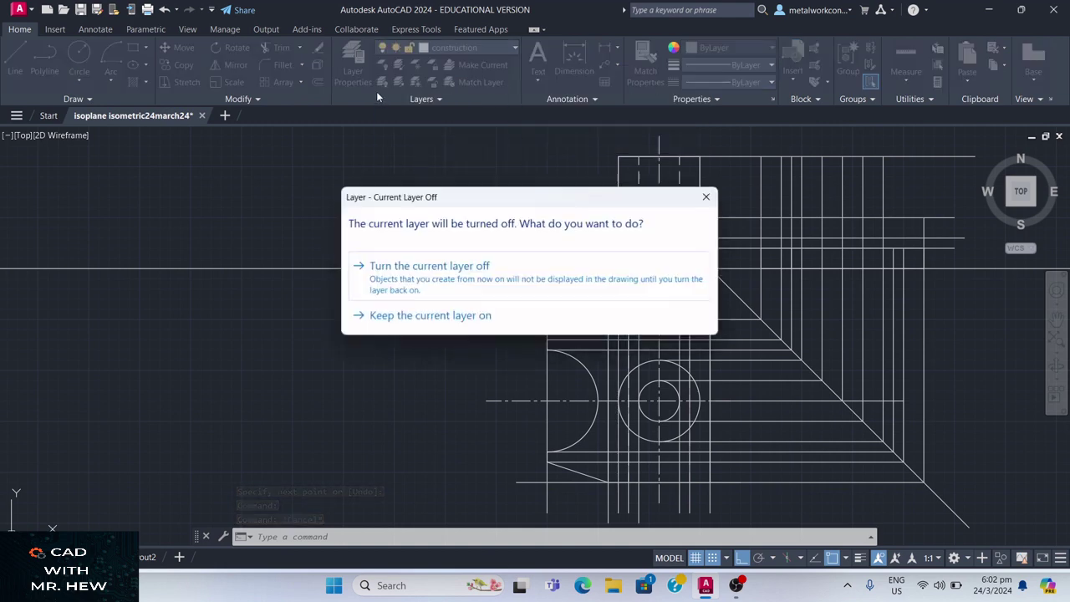
click(392, 272)
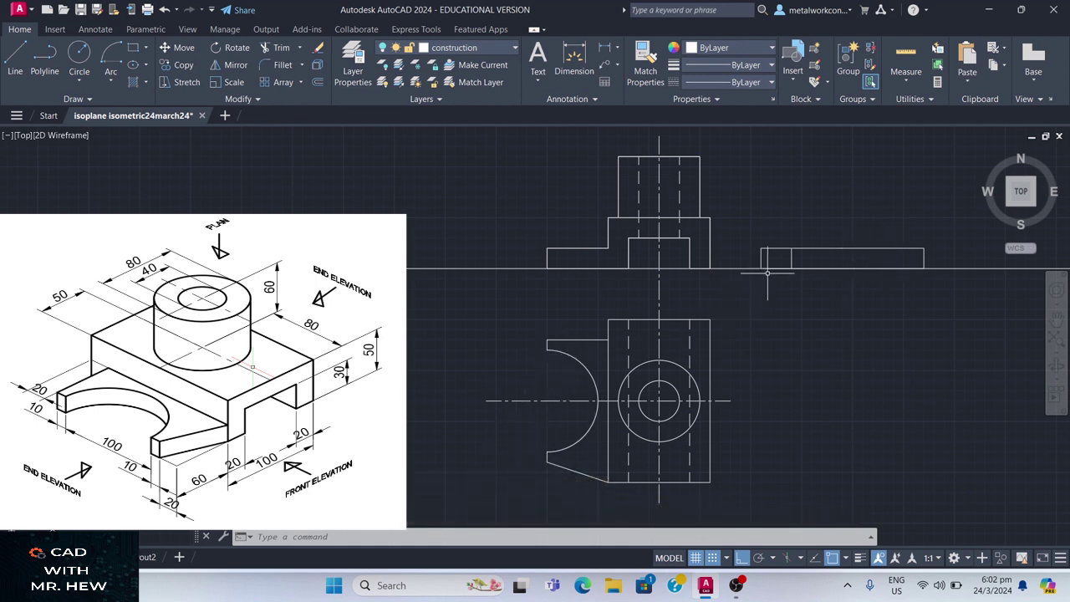
click(391, 50)
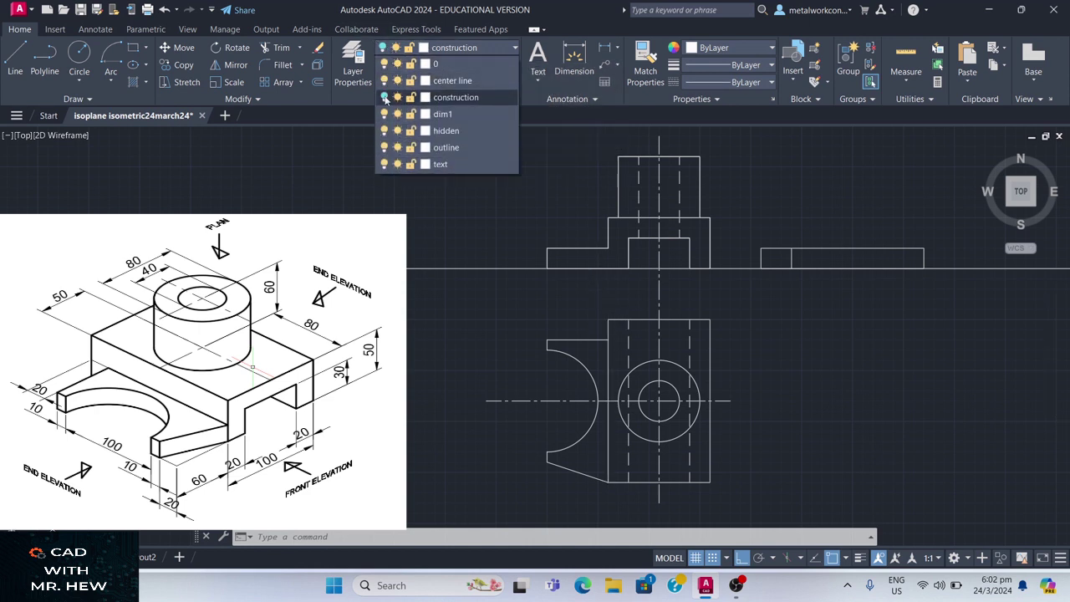
click(385, 97)
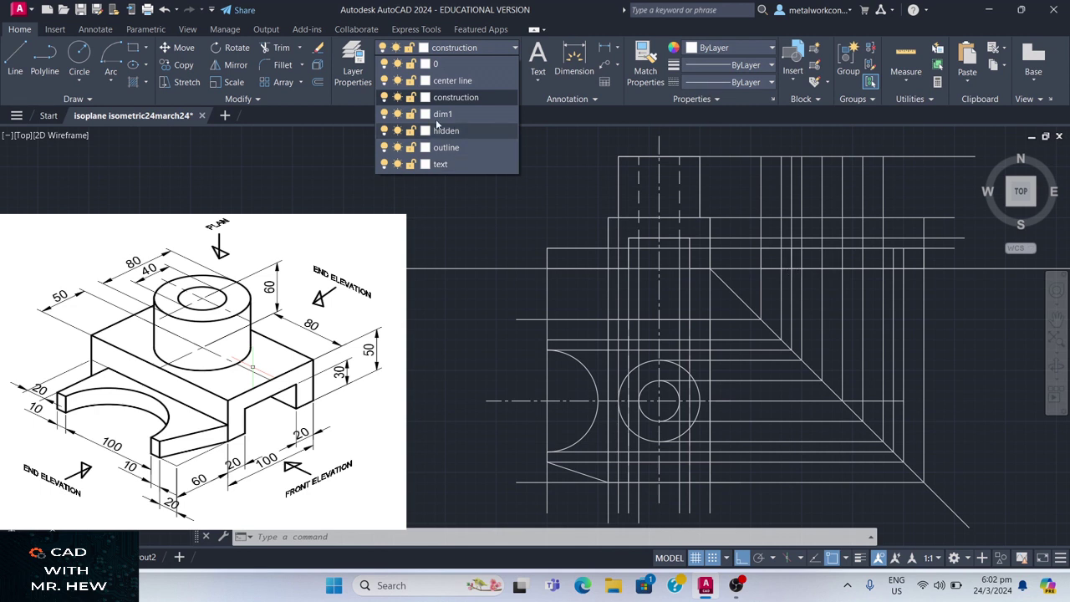
Step: On the outline layer, draw the two vertical edges at the right end of the end elevation's arm, from the arm-top line down 20 to the base line
click(436, 149)
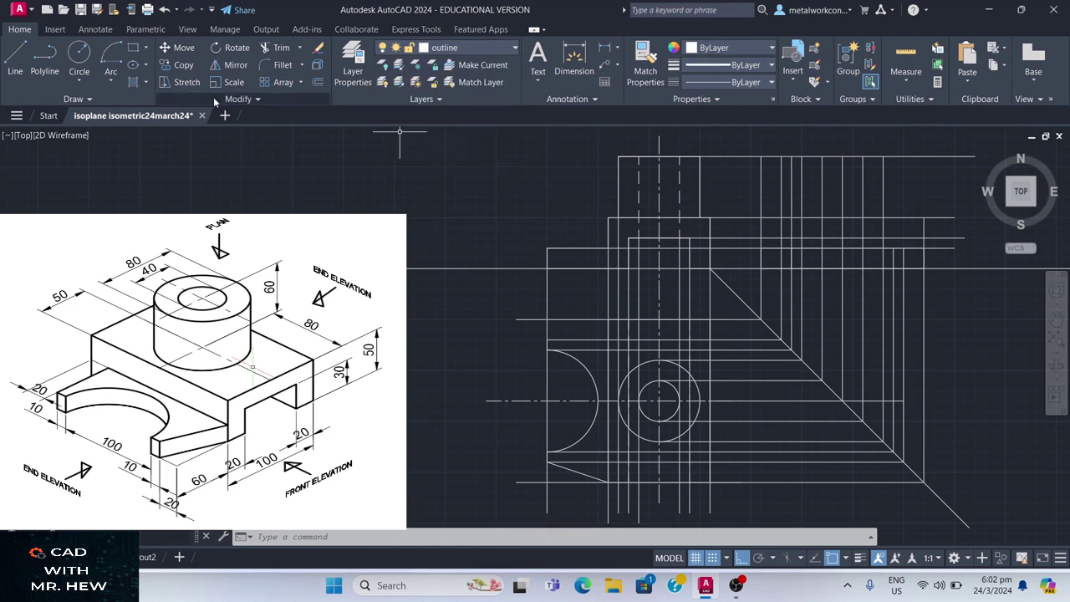
click(15, 60)
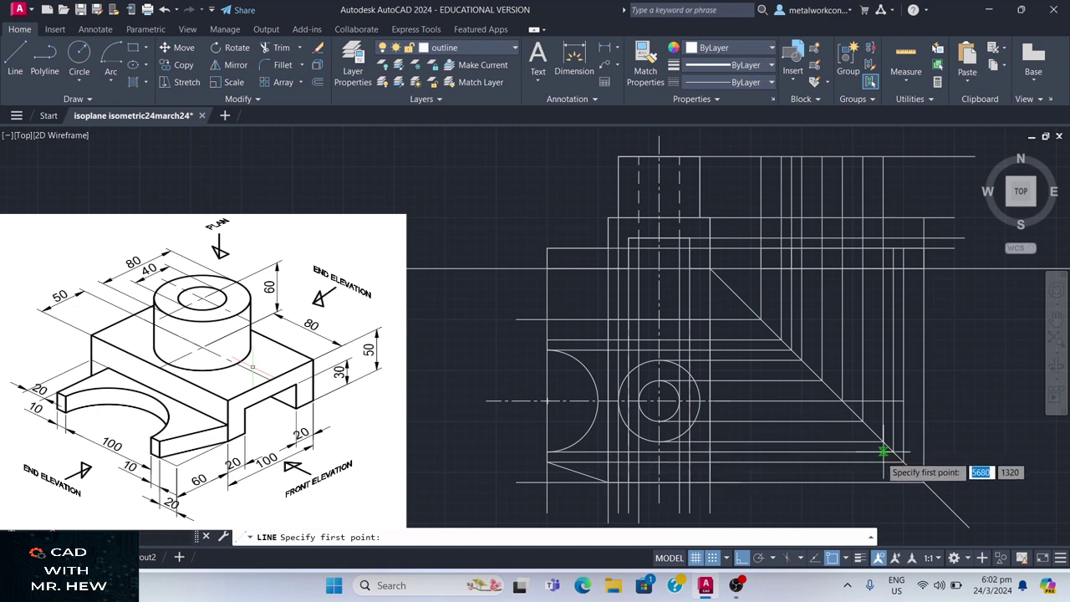
click(892, 256)
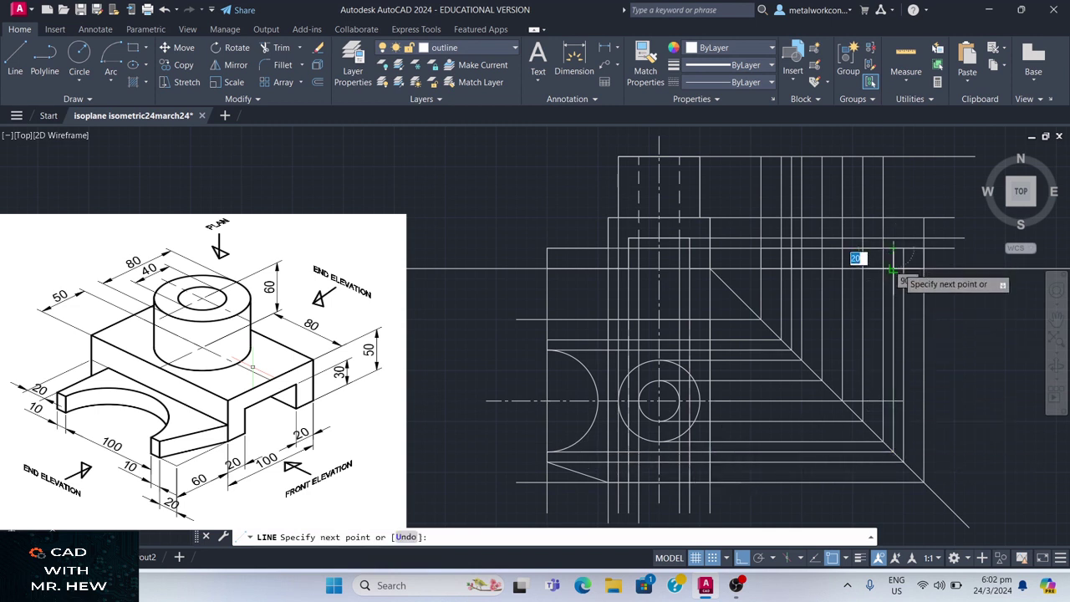
key(Escape)
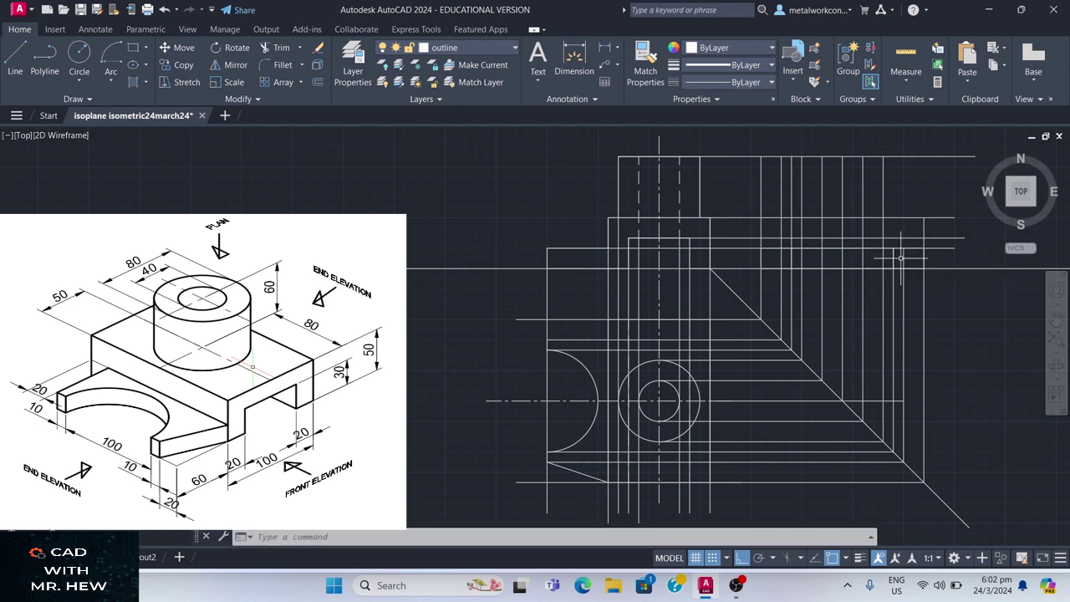
key(Return)
click(905, 249)
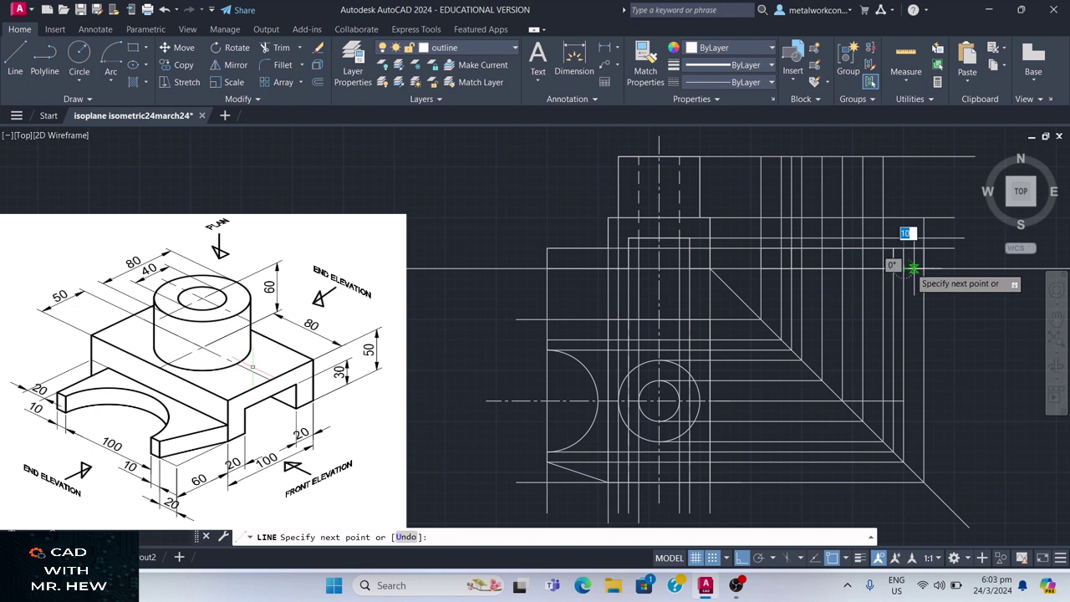
key(Escape)
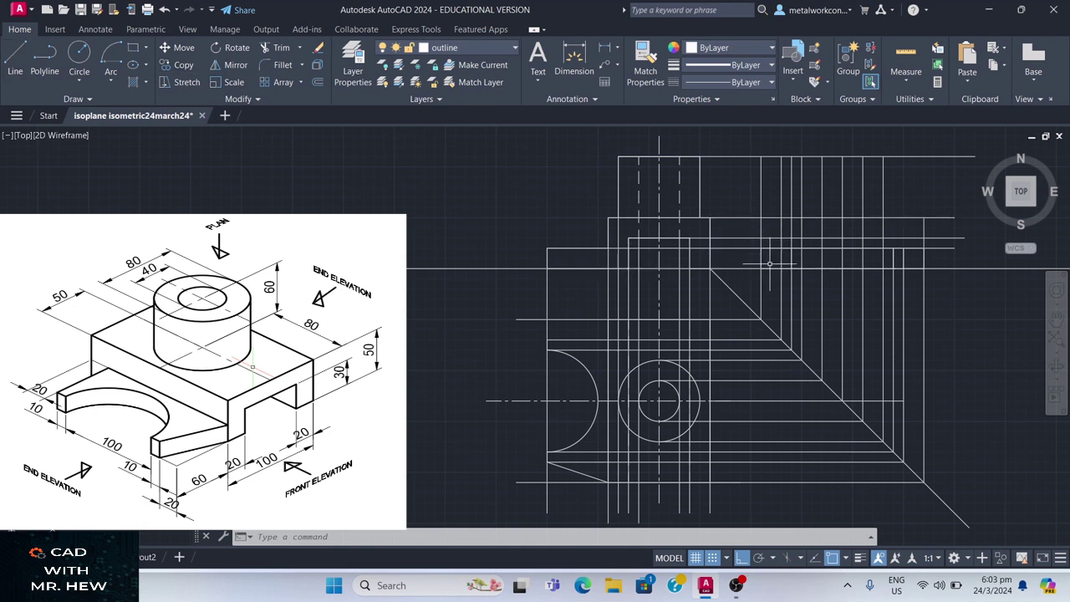
Step: Outline the end elevation's base block, 50 high and 160 wide, from the left base corner up, across and down to the base line
click(15, 60)
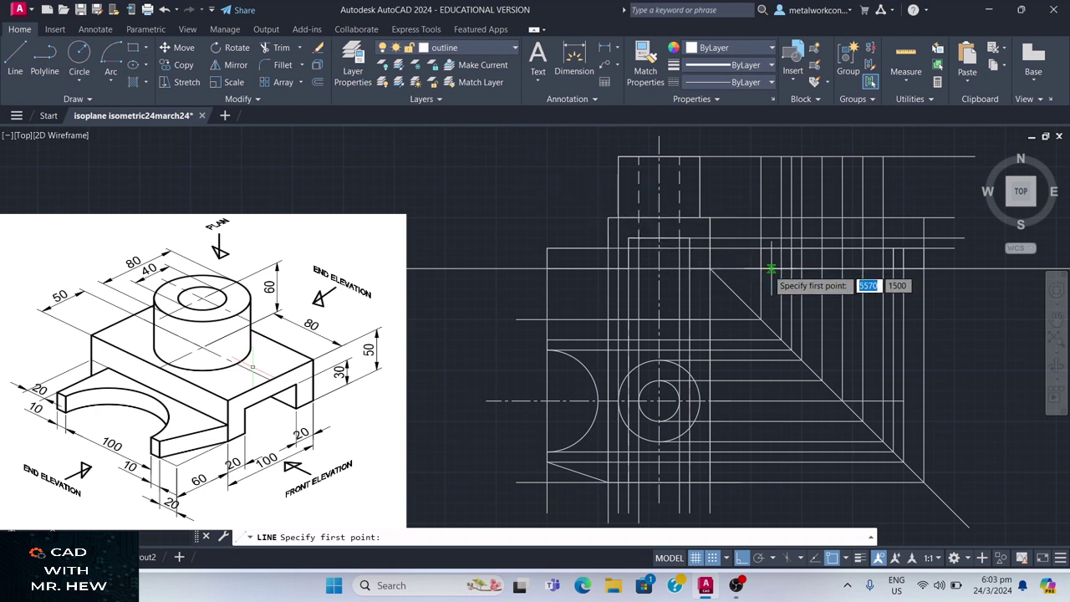
click(760, 268)
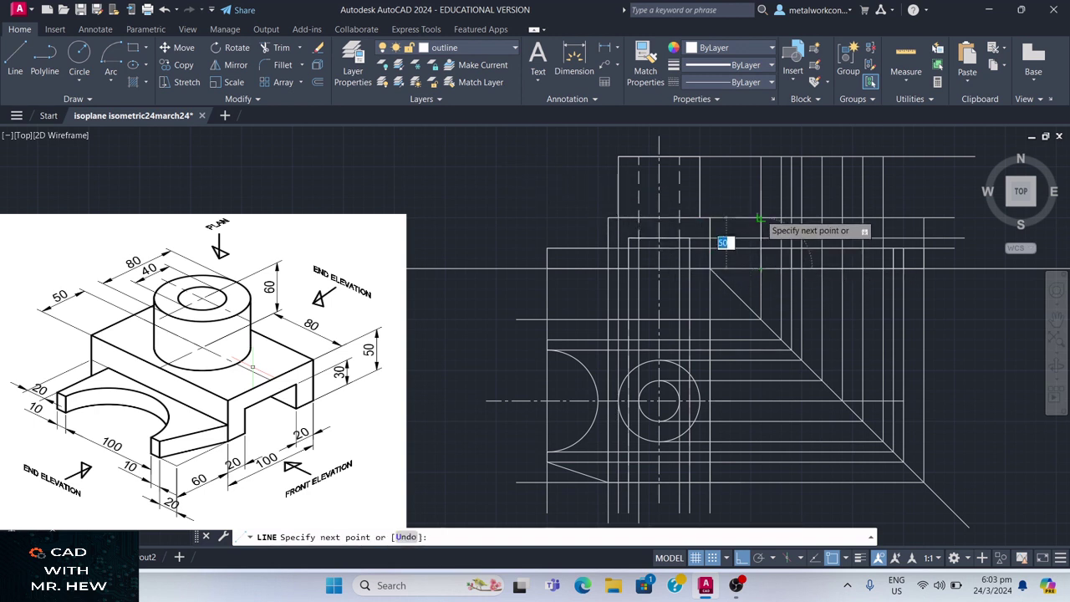
click(760, 219)
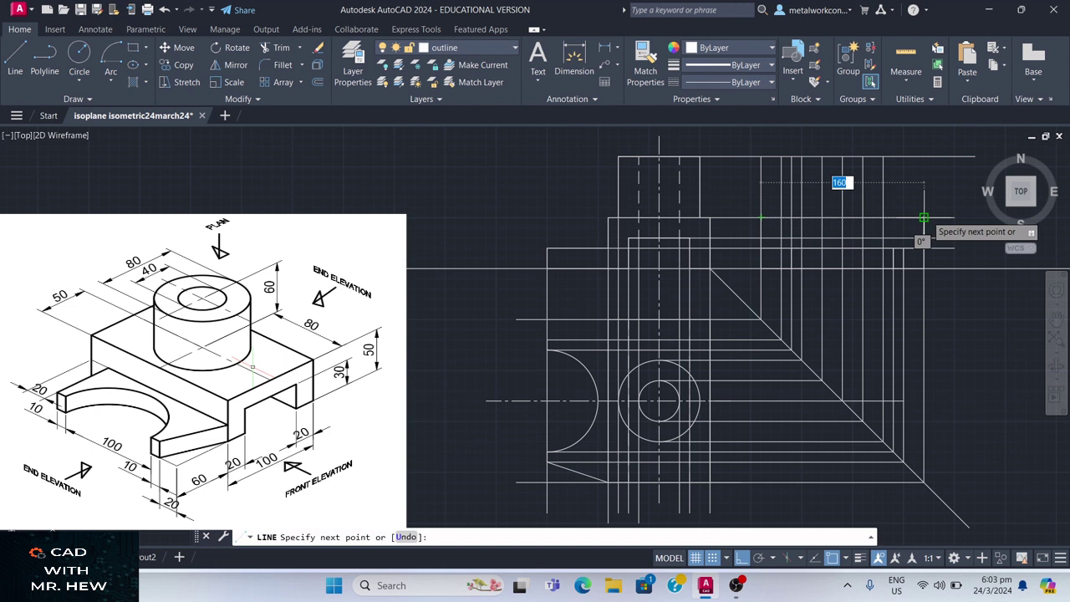
click(924, 219)
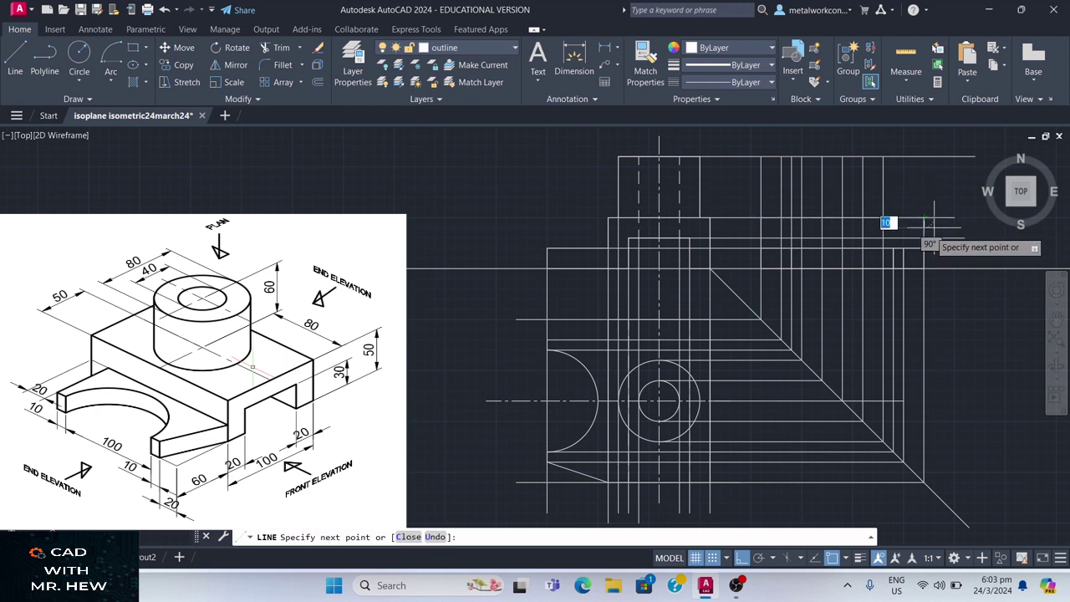
click(924, 269)
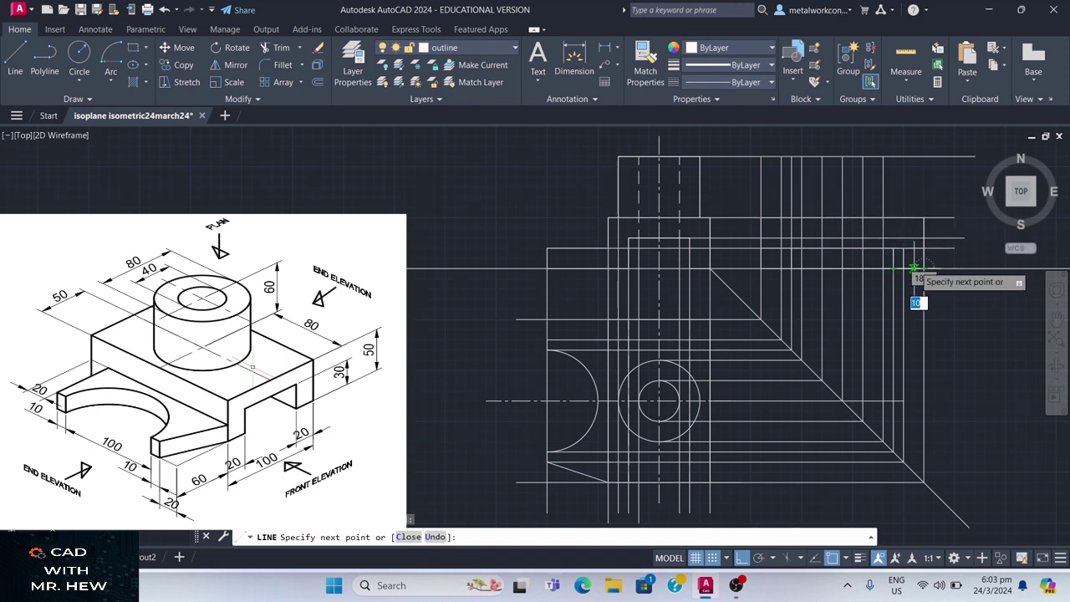
click(914, 269)
key(Return)
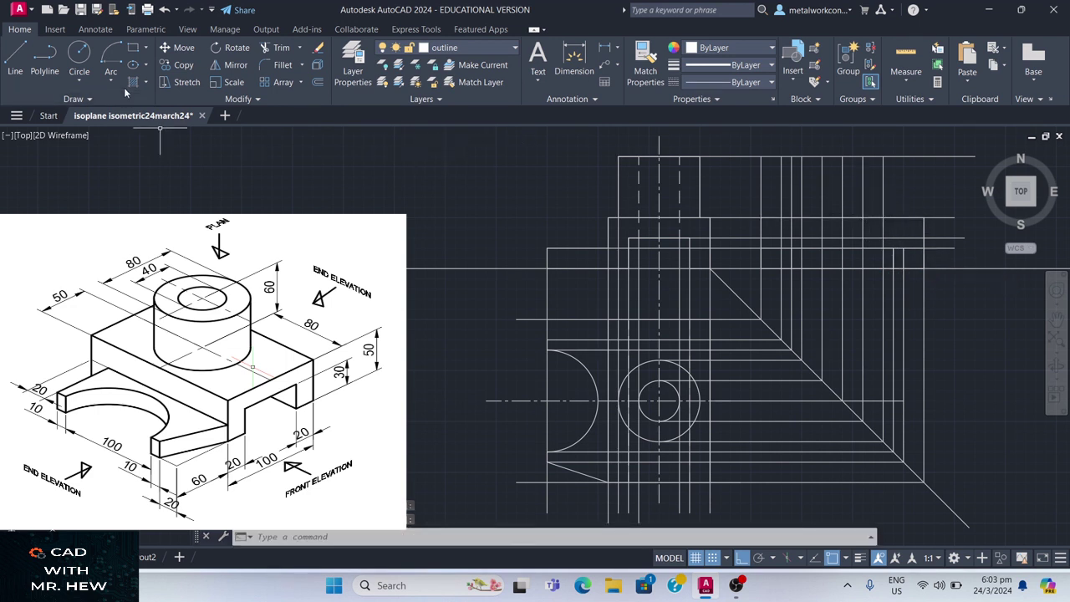
Step: Outline the cylinder above the base block in the end elevation, 60 high, following its projected side and top lines
click(15, 60)
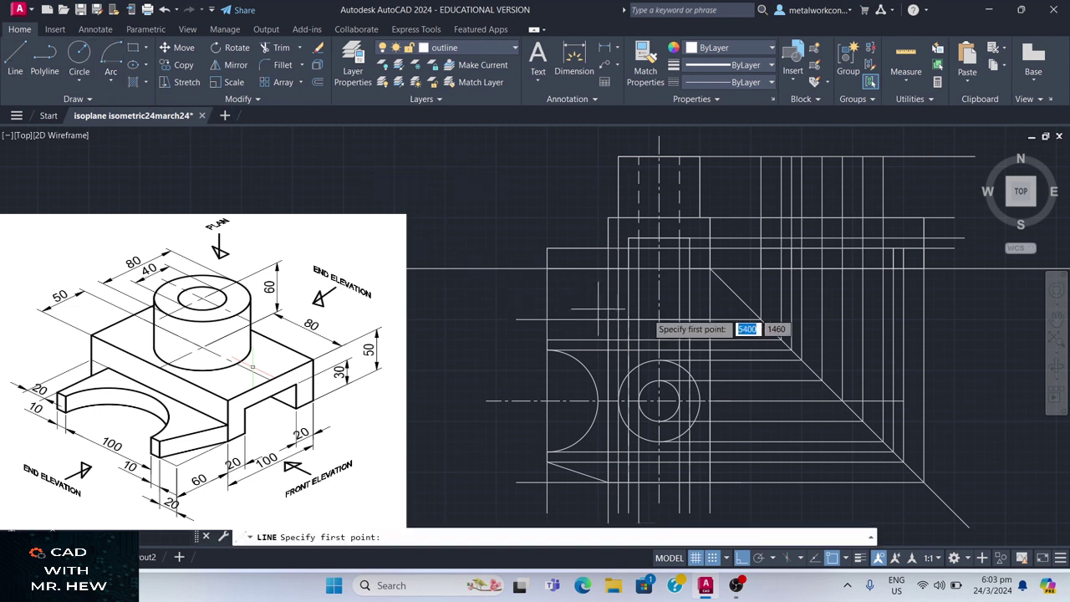
click(801, 218)
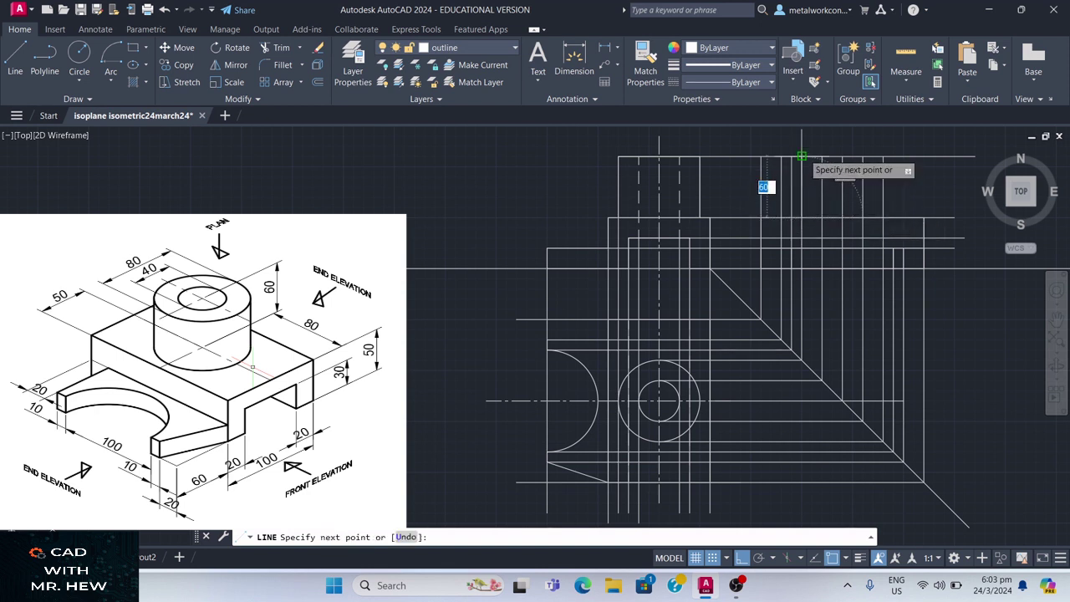
click(801, 156)
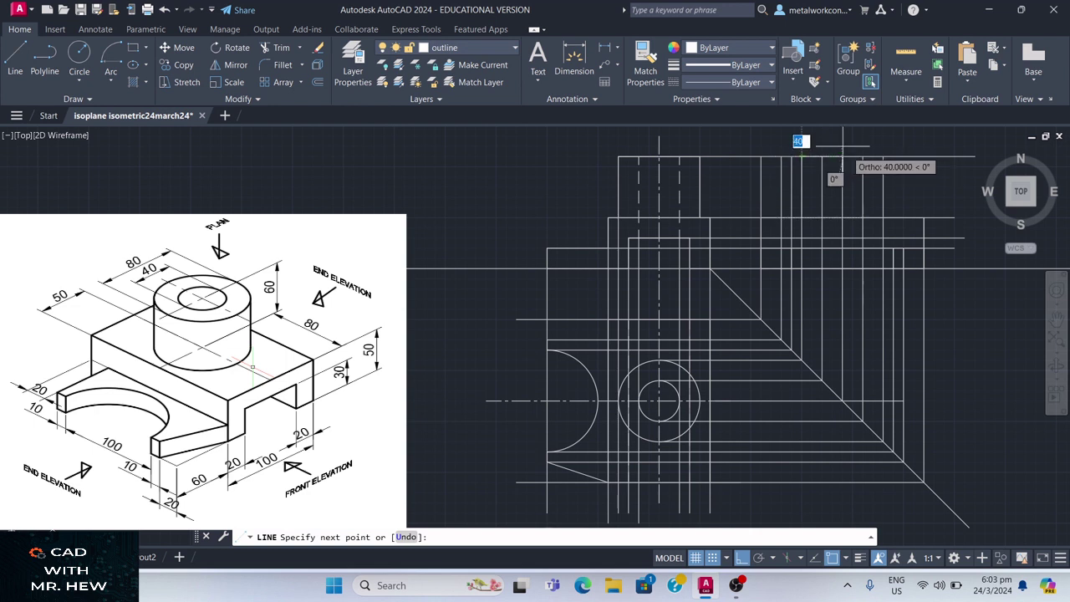
click(892, 164)
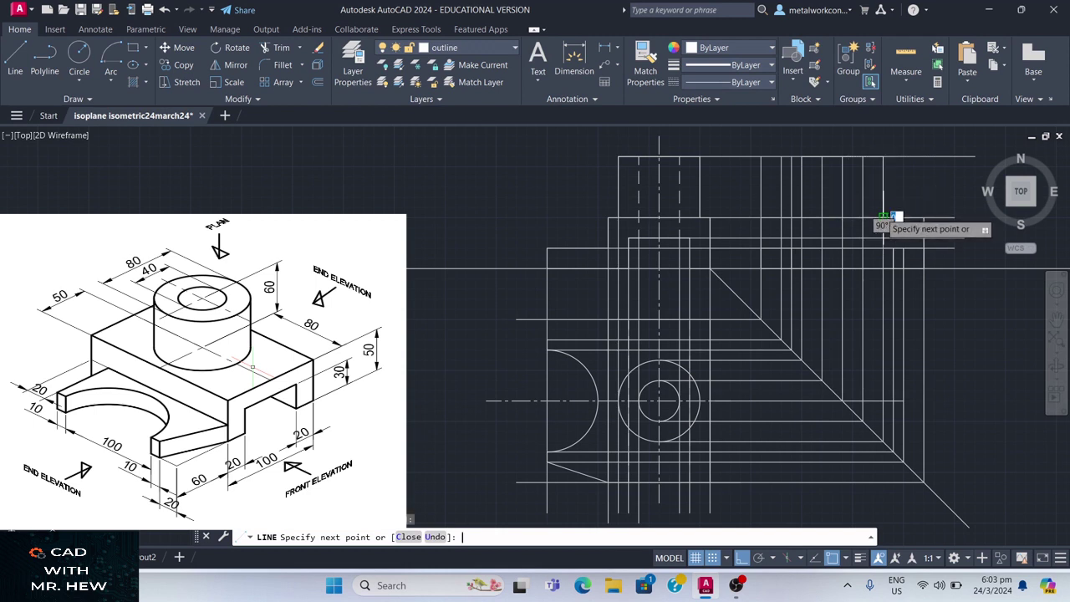
key(Escape)
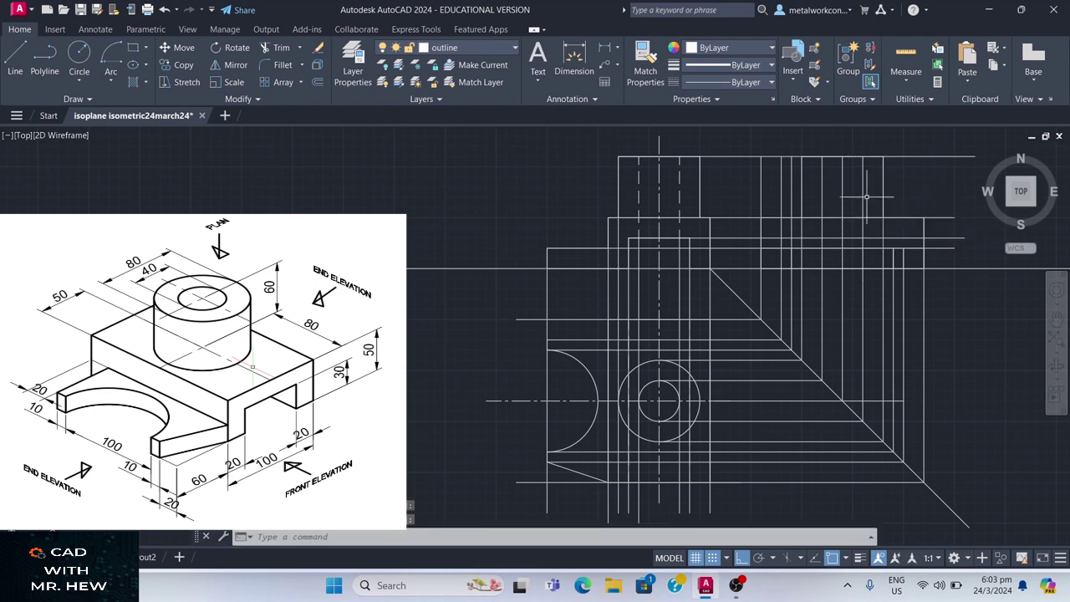
Step: Switch the construction layer off and on twice to check the end elevation's block, cylinder and arm outlines
click(435, 51)
click(384, 97)
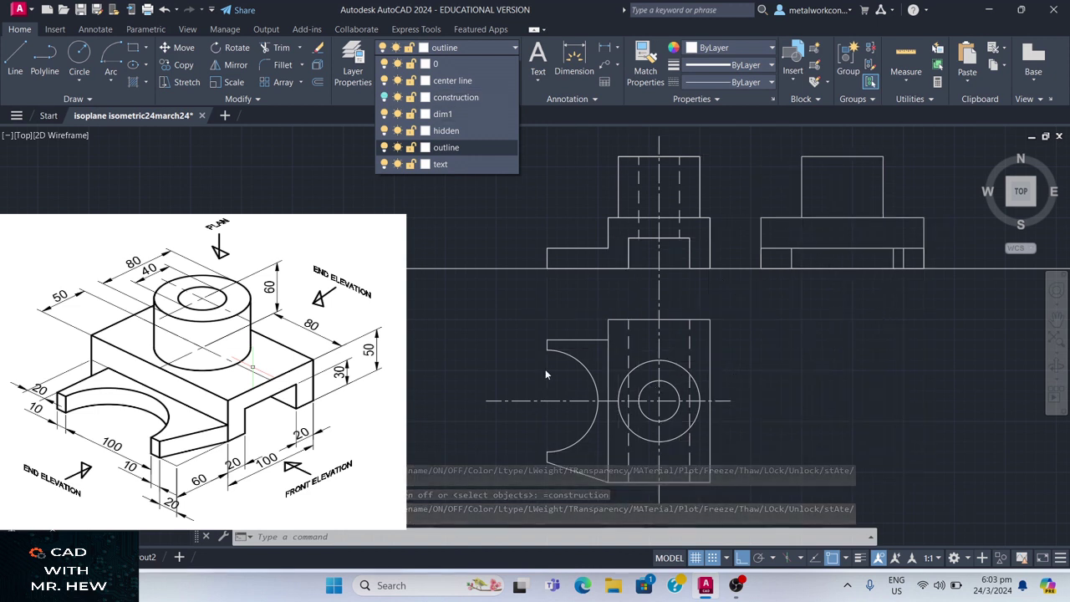
click(384, 97)
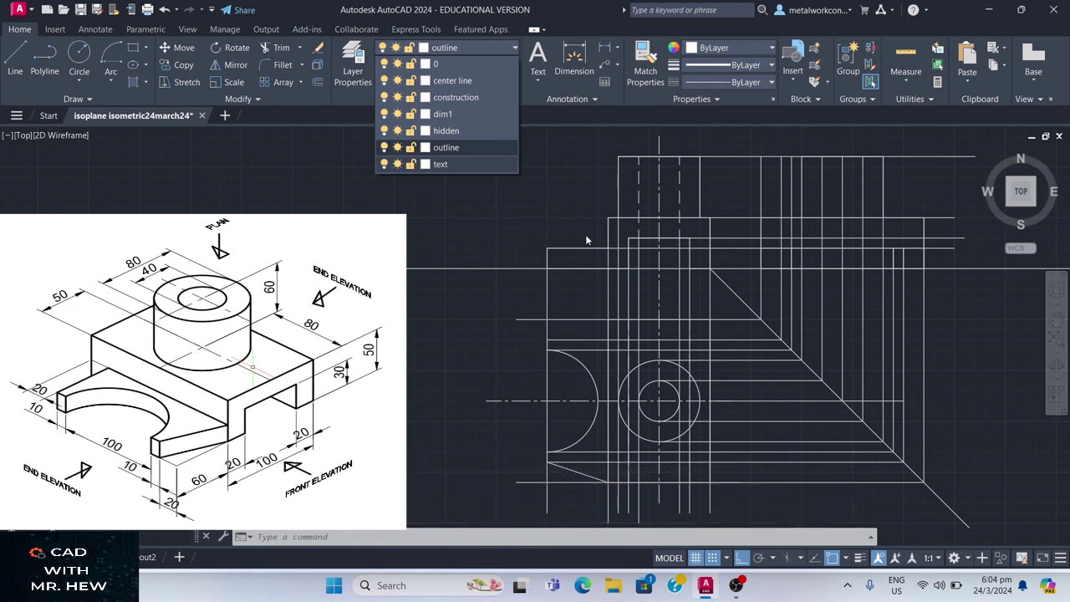
click(384, 97)
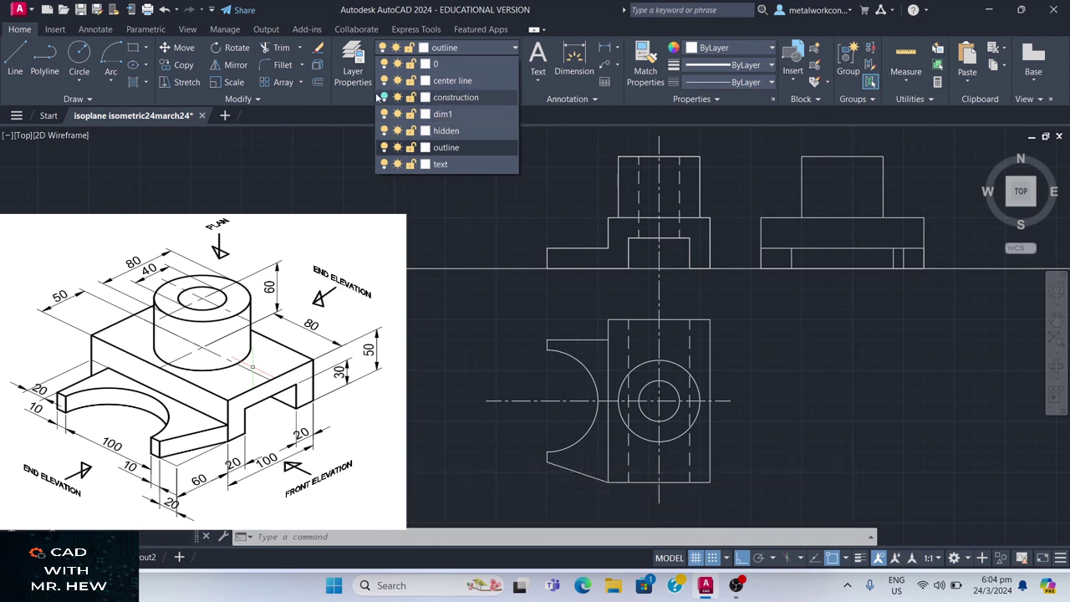
click(384, 97)
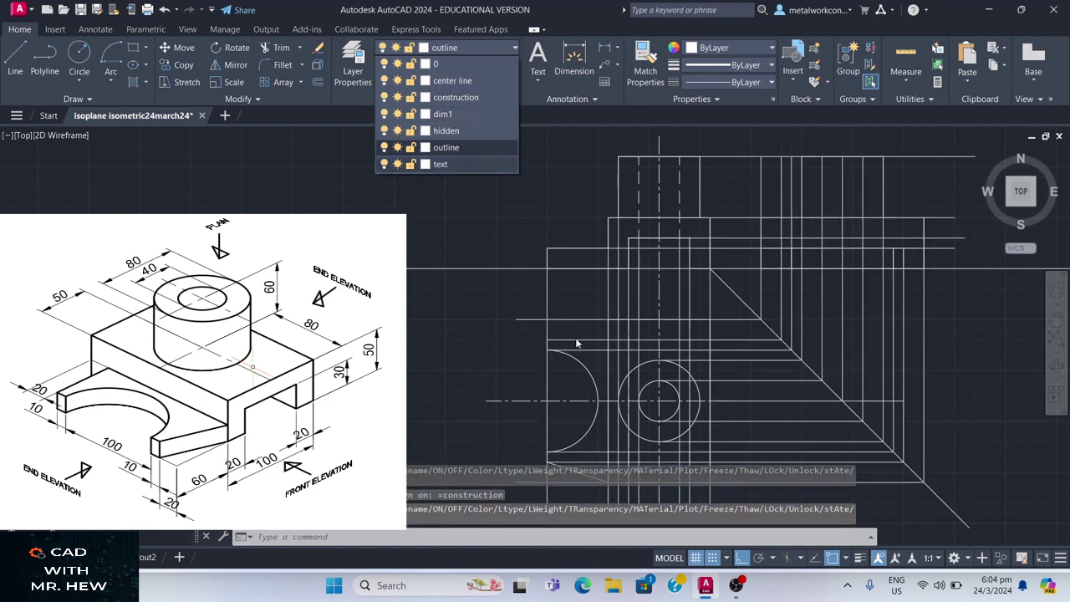
Step: On the outline layer, draw the missing vertical edge near the left end of the end elevation's arm, from the arm-top line to the base line
click(438, 148)
click(15, 60)
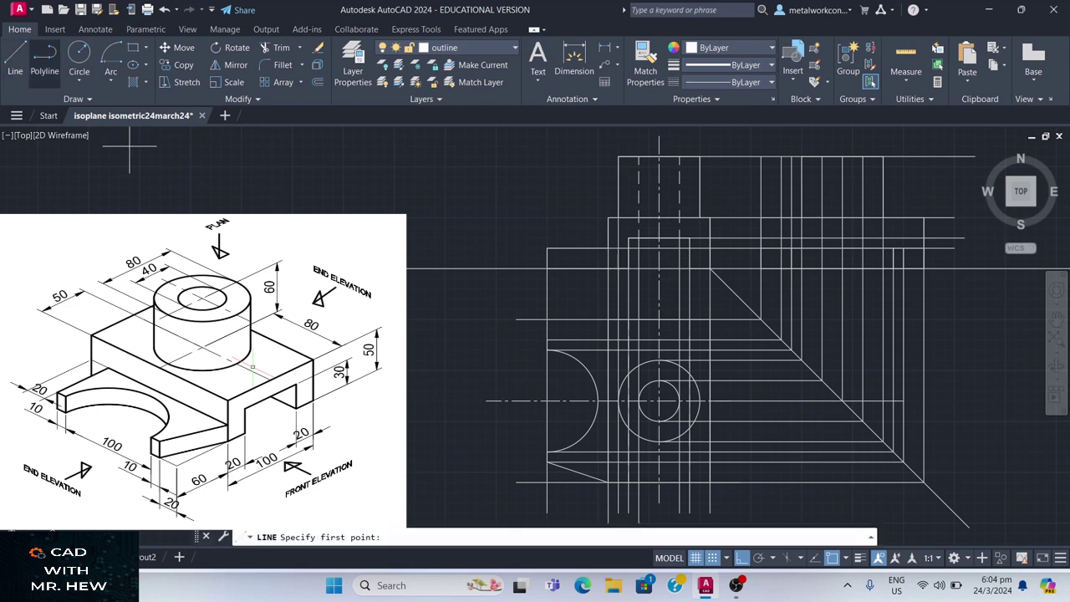
click(780, 246)
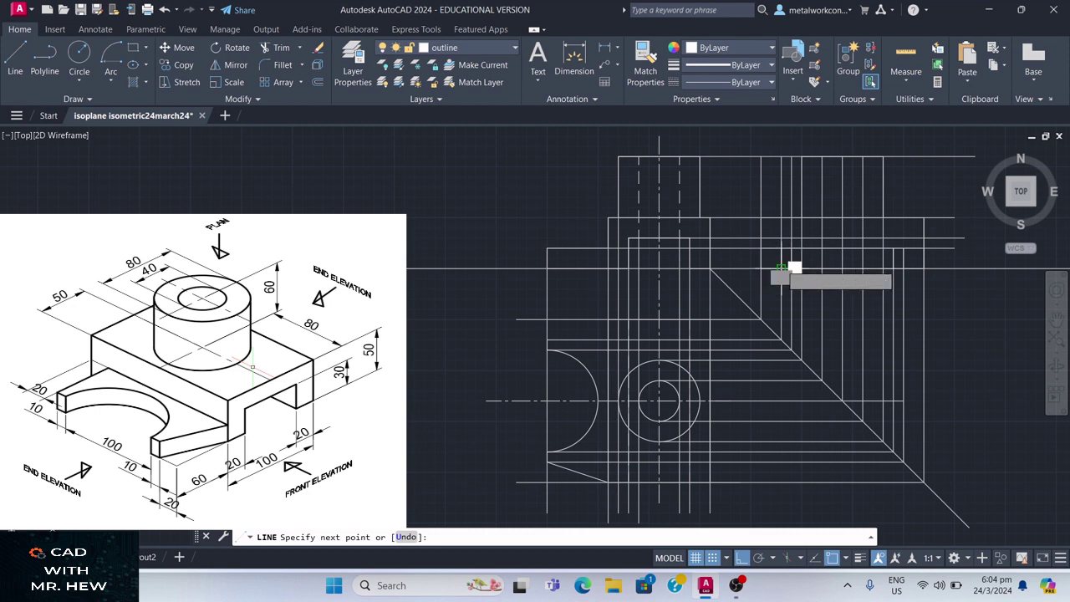
key(Escape)
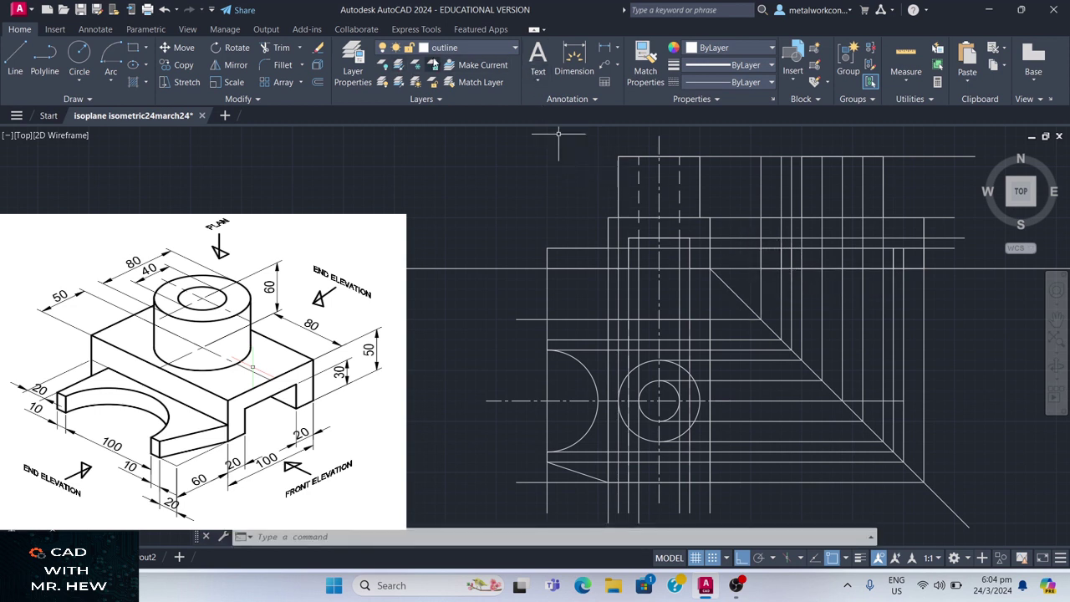
Step: Hide the construction layer to check the arm's vertical edges in the end elevation, and show it again
click(446, 48)
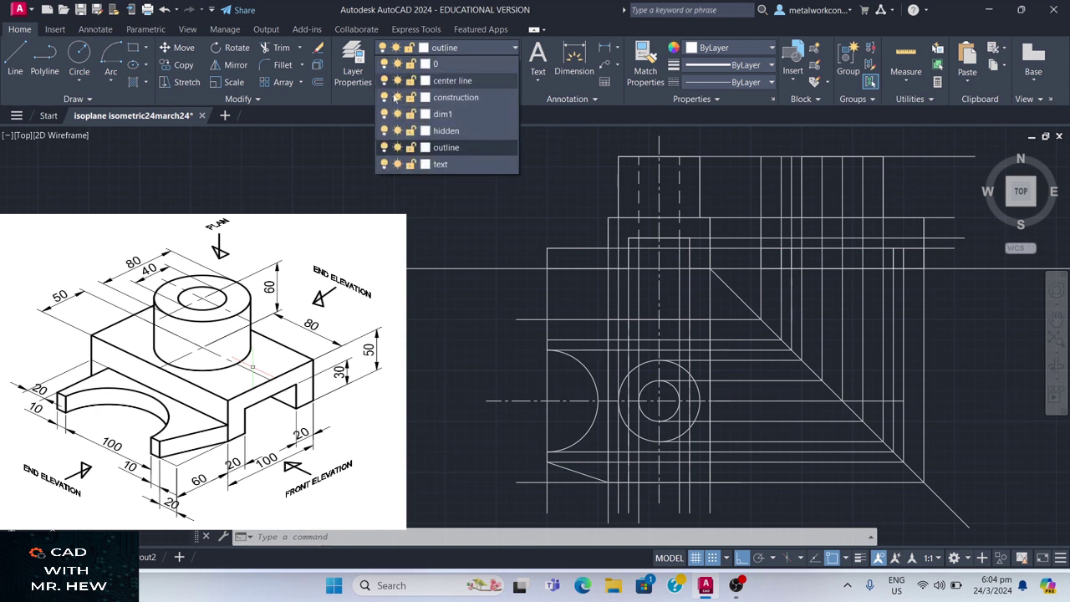
click(383, 97)
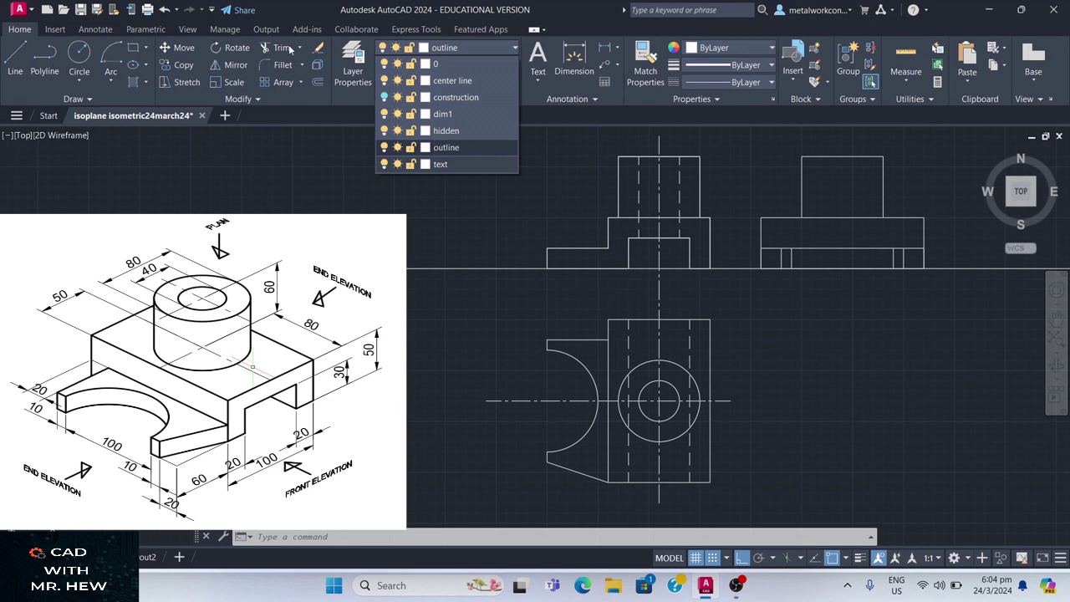
click(384, 97)
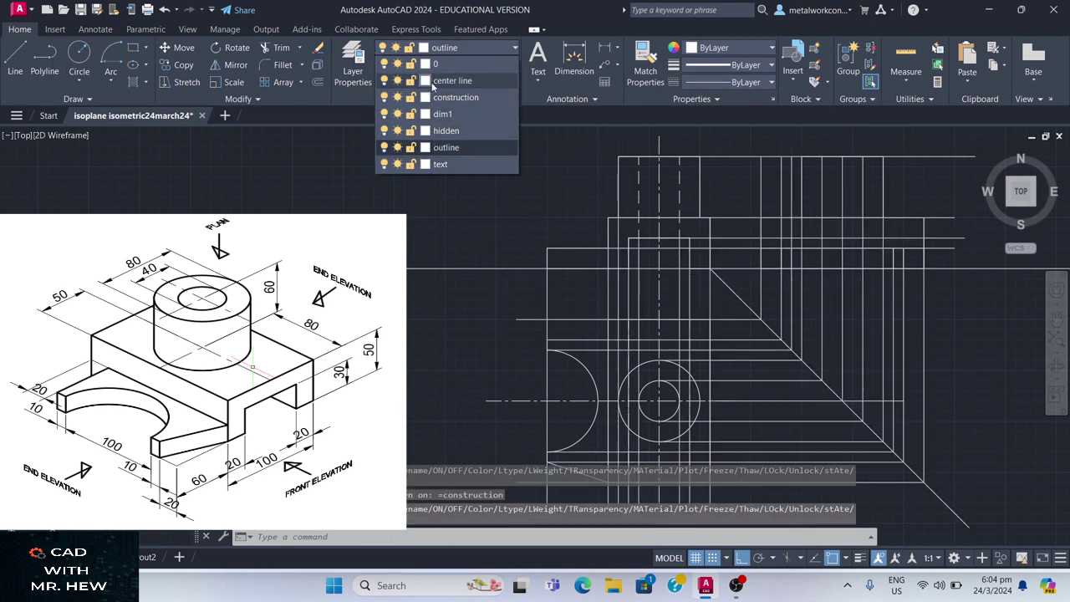
Step: On the hidden layer, draw the slot's horizontal top edge across the full width of the end elevation's block, along the projected slot-height line
click(447, 131)
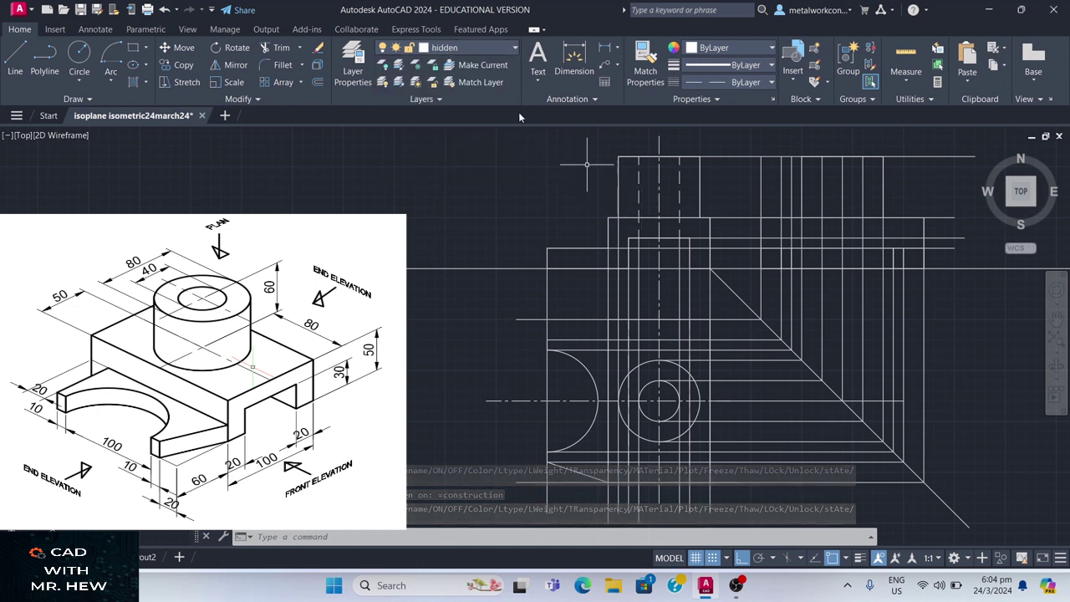
click(15, 61)
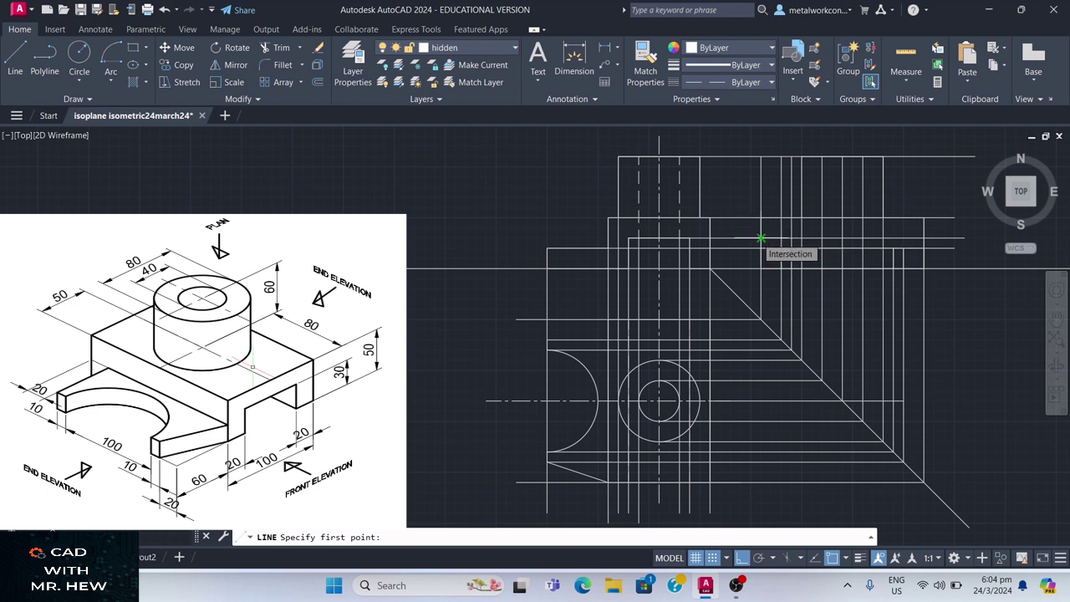
click(761, 238)
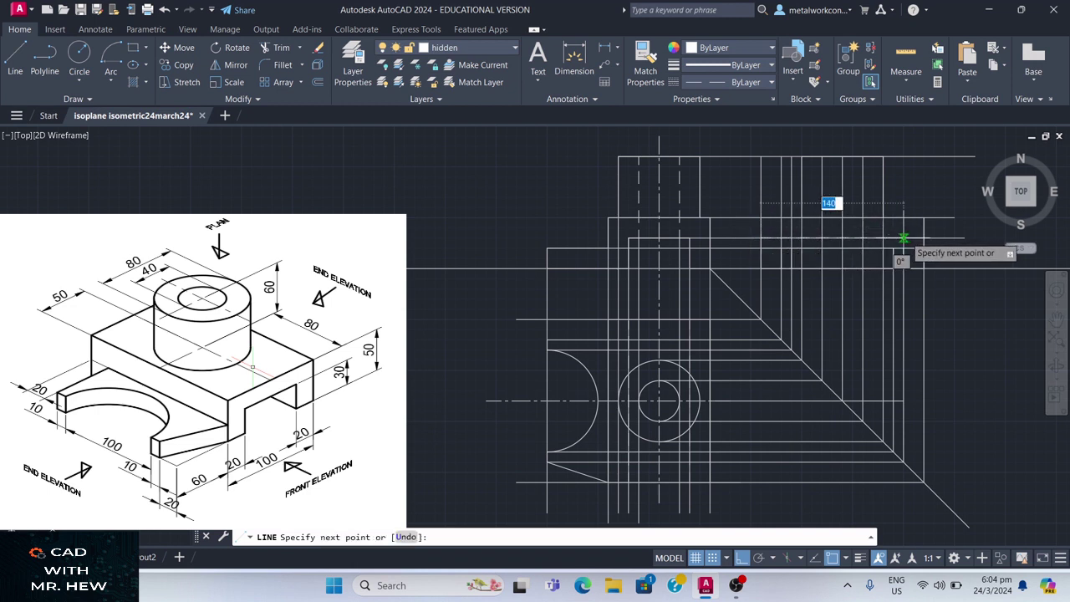
click(923, 240)
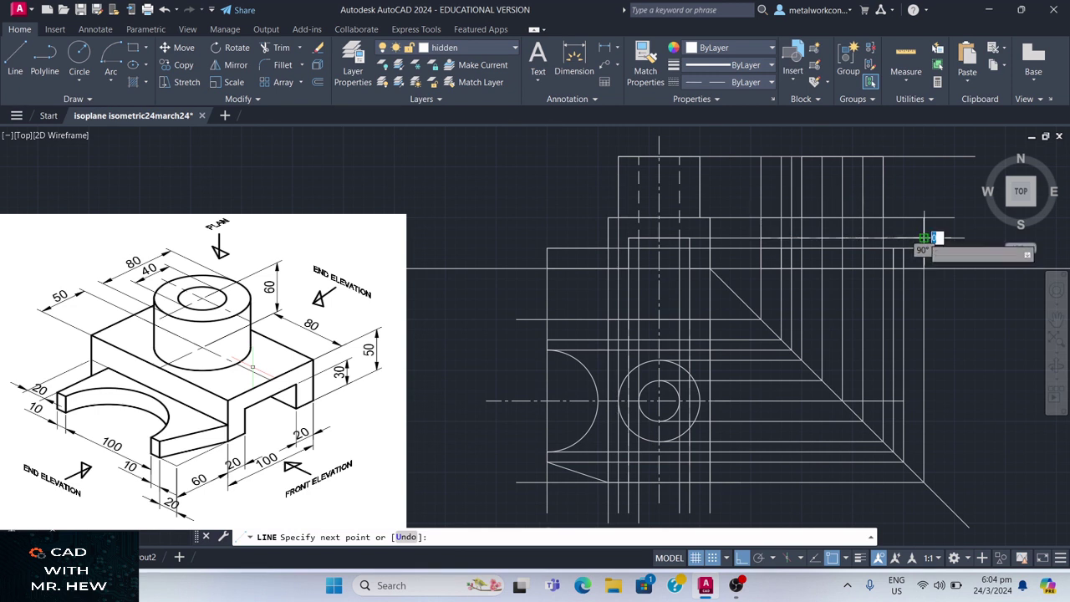
key(Return)
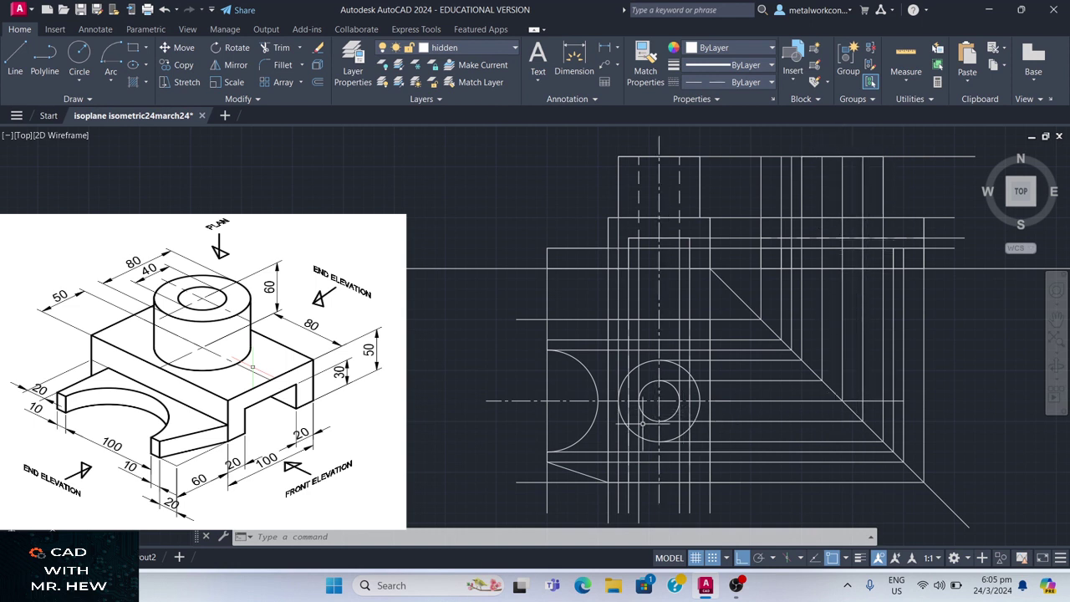
Step: Draw the hole's two vertical hidden edges in the end elevation, from the cylinder's top to the slot's hidden line, and save the drawing
click(644, 416)
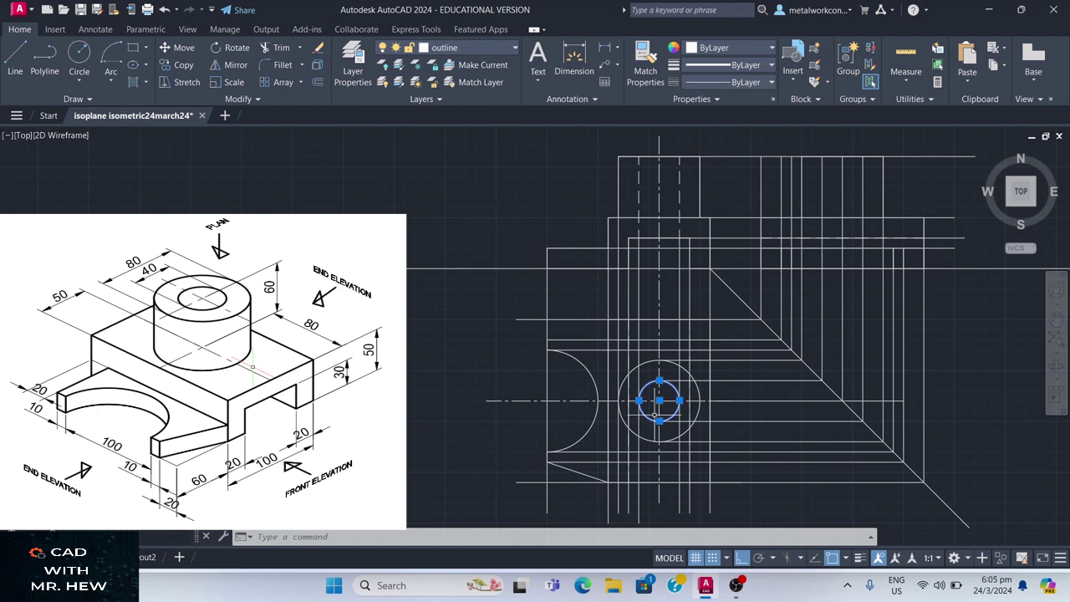
key(Escape)
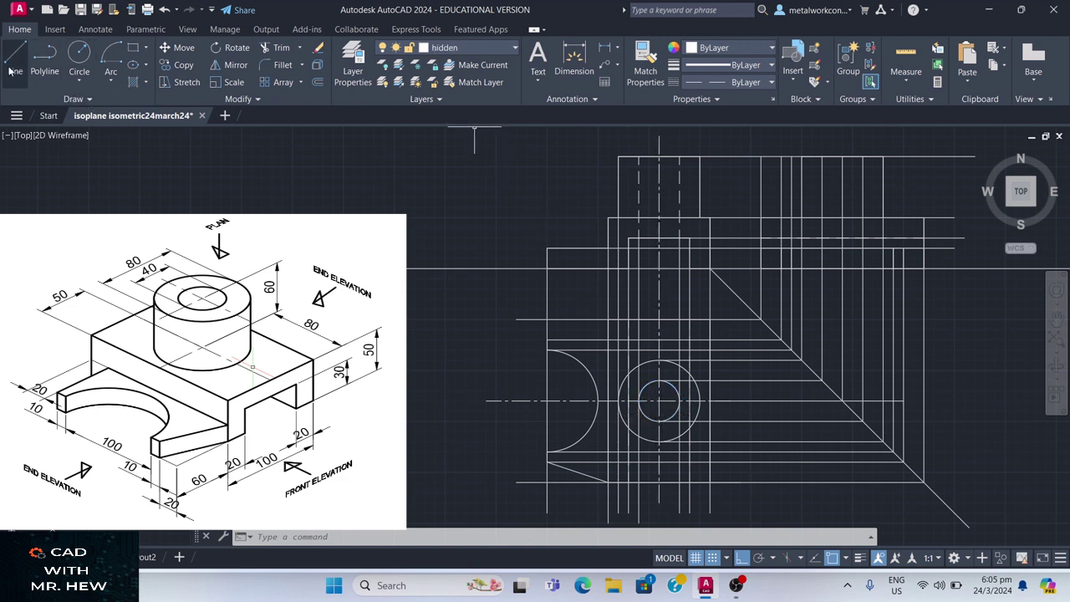
click(15, 63)
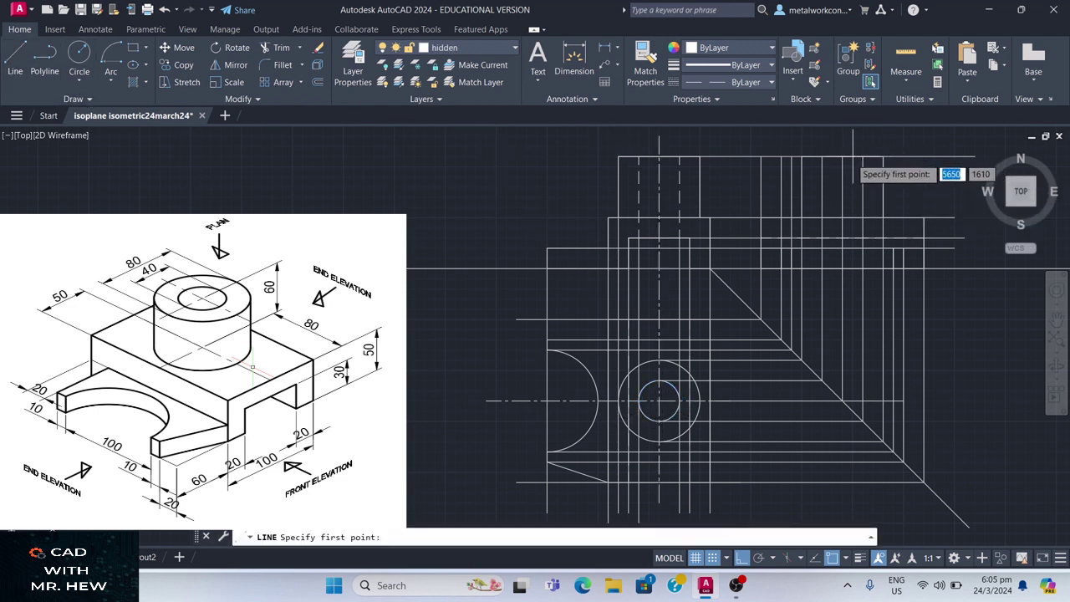
click(863, 157)
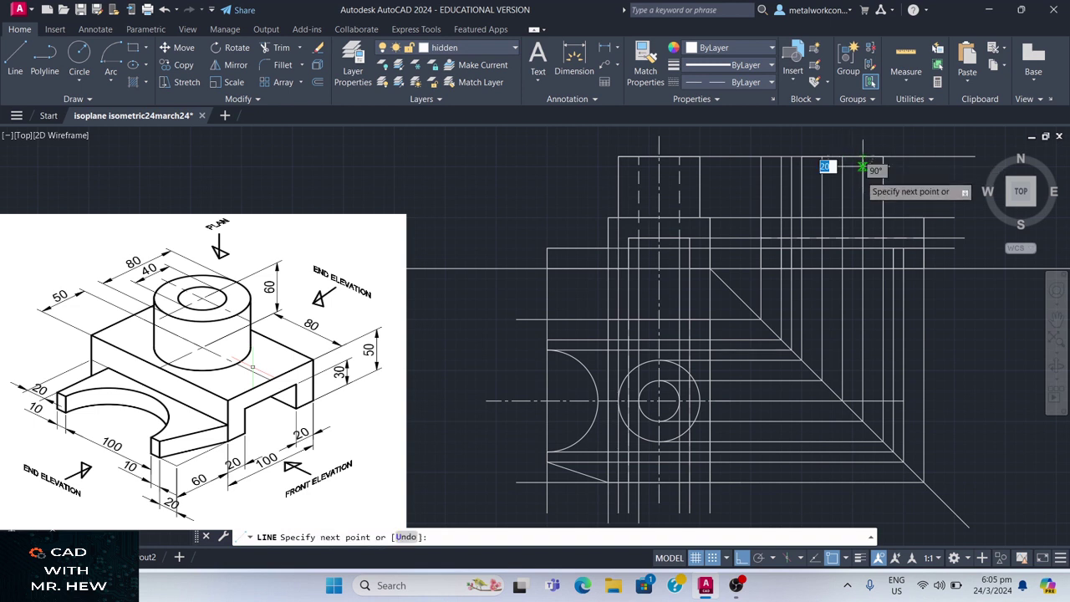
click(861, 241)
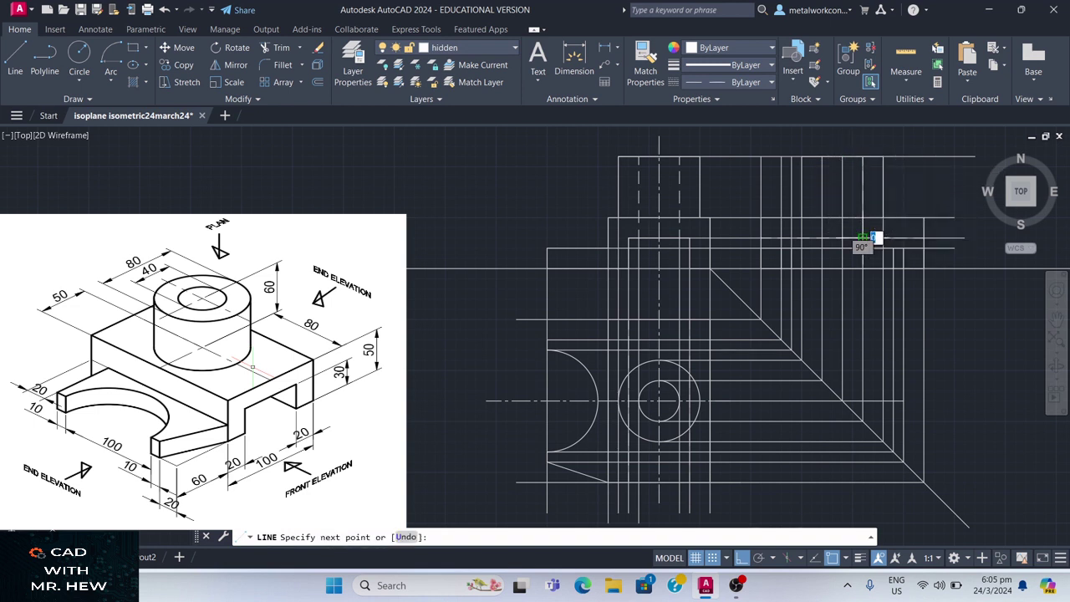
key(Return)
key(Return)
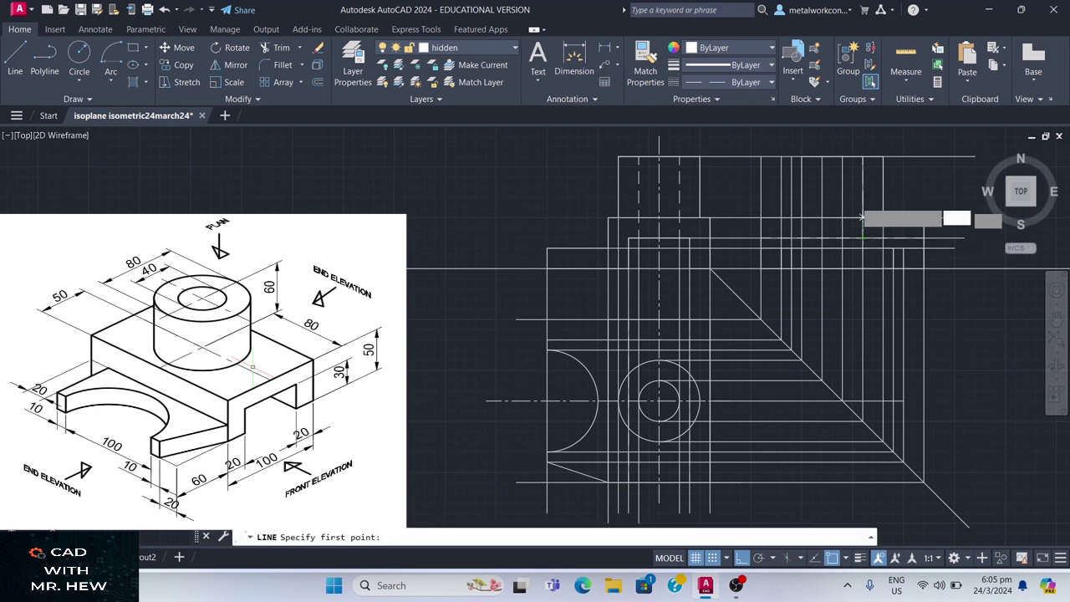
click(822, 156)
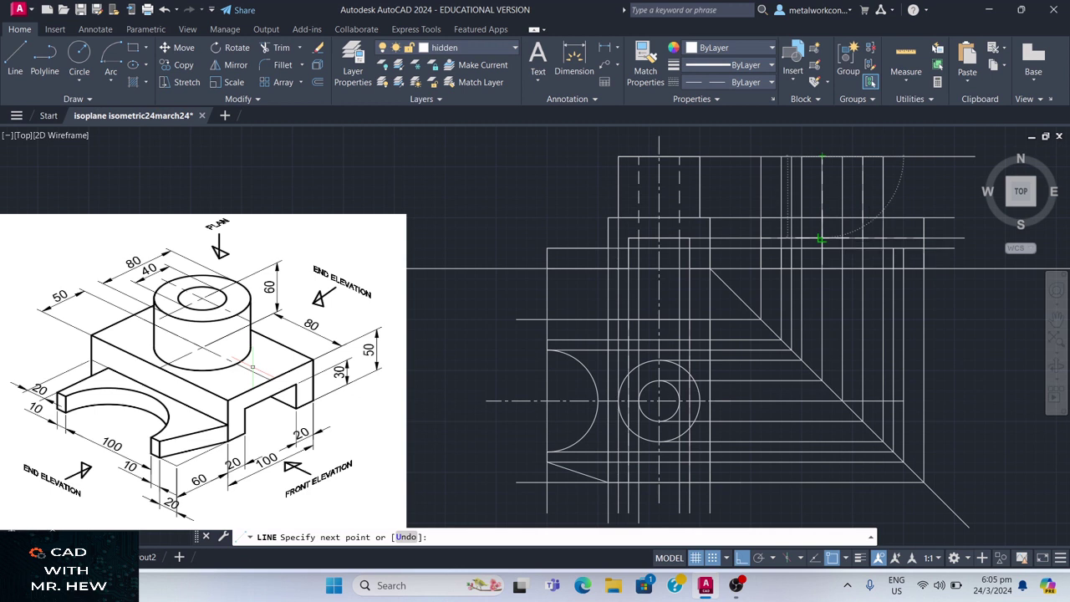
click(837, 239)
key(Return)
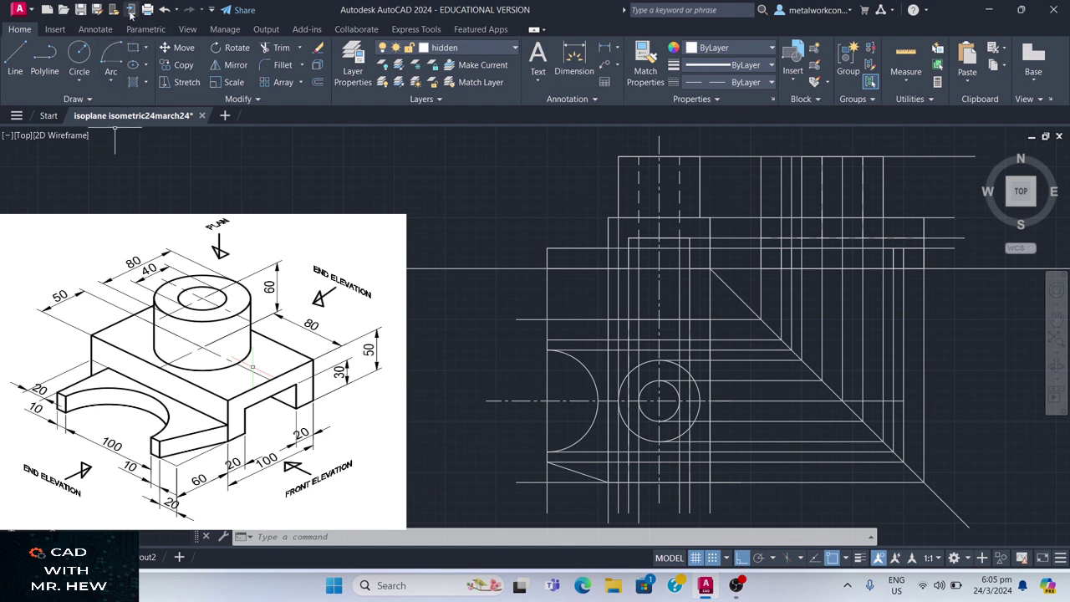
click(81, 11)
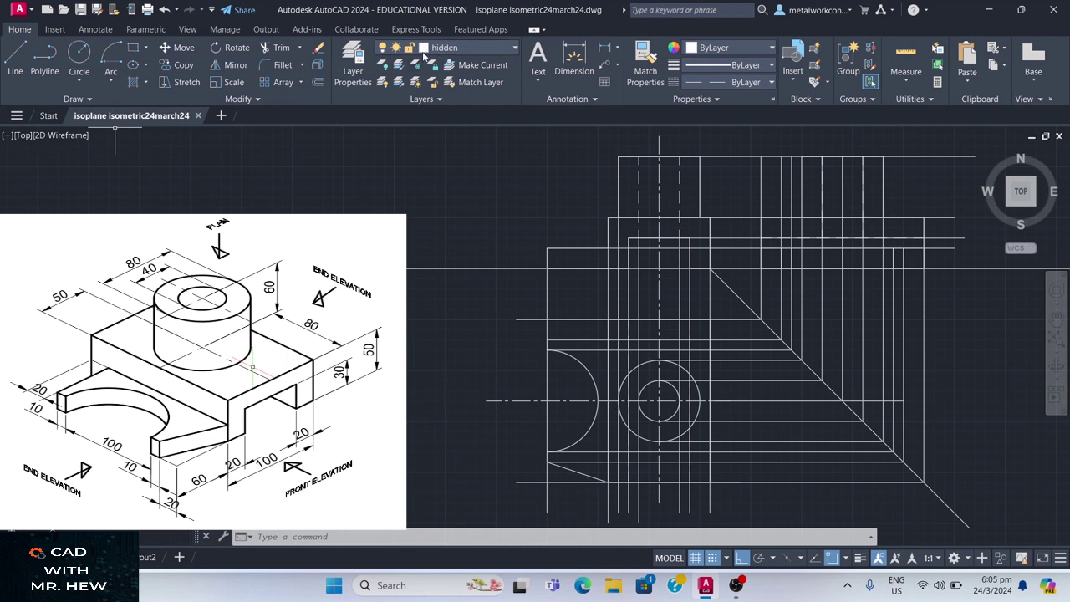
Step: Turn off the construction layer and shift the view slightly to show the three finished views
click(501, 51)
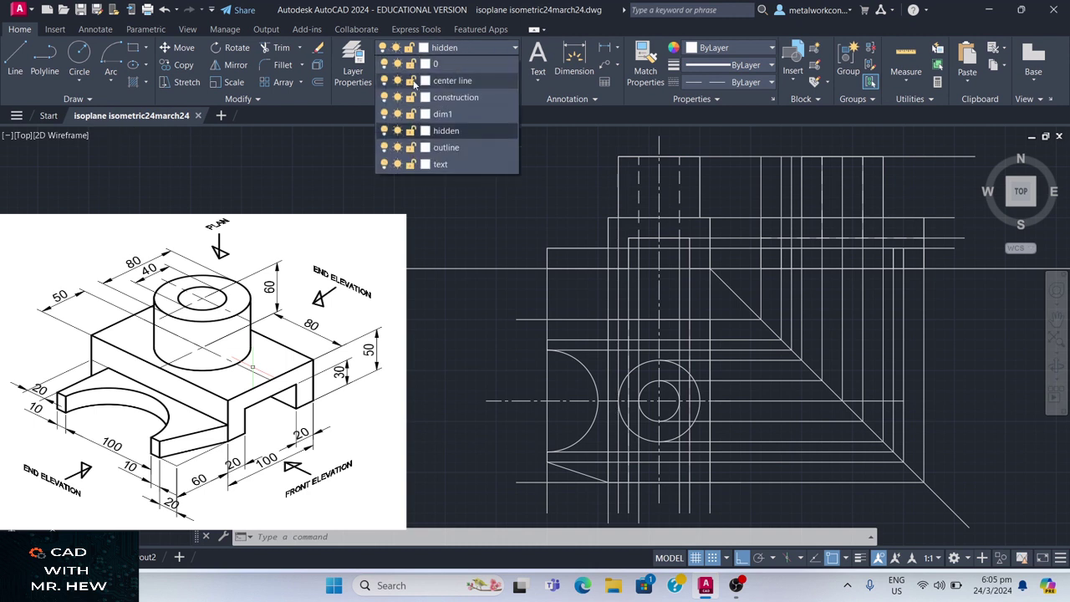
click(385, 97)
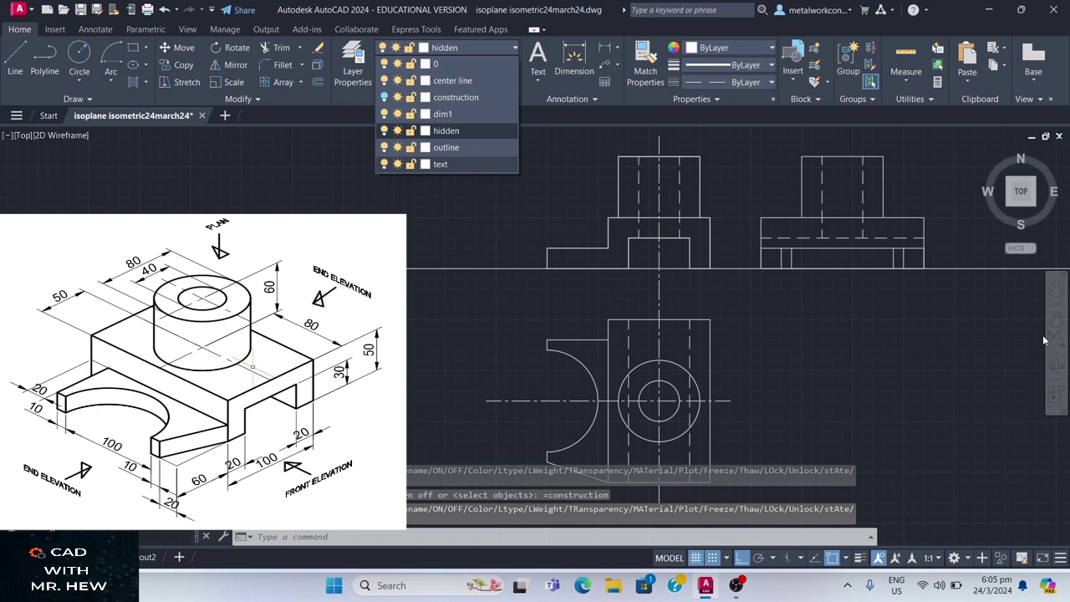
click(513, 345)
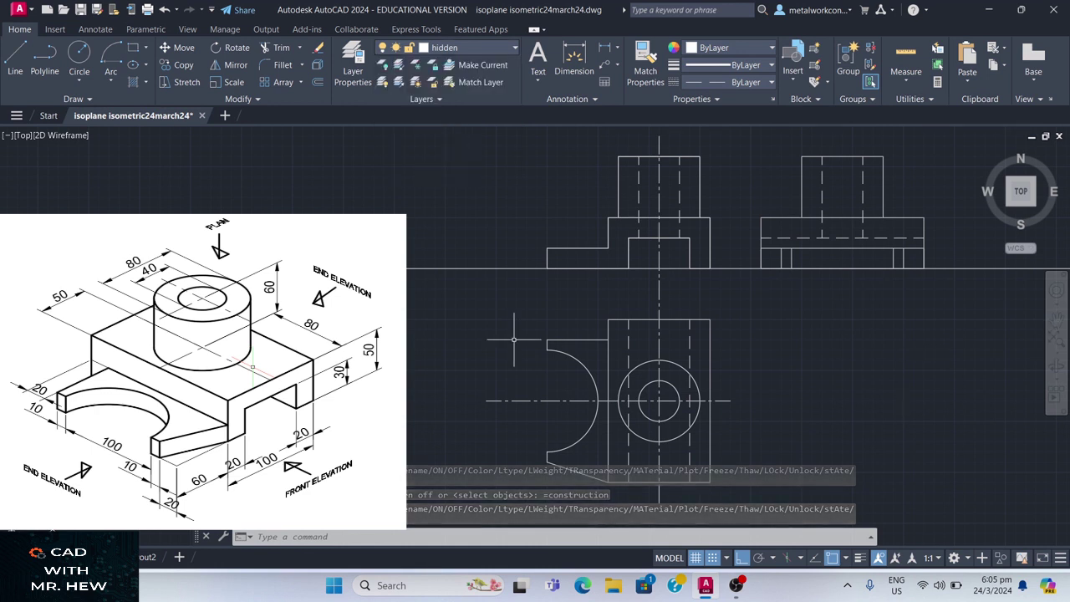
click(1057, 318)
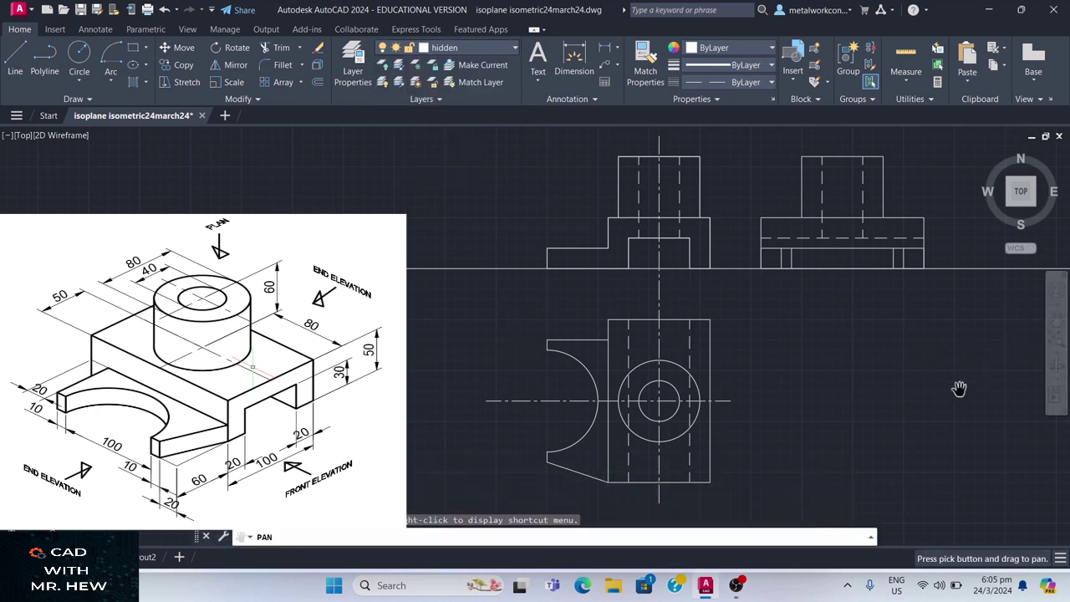
mouse_move(943, 401)
mouse_down()
mouse_move(931, 377)
mouse_move(933, 403)
mouse_up()
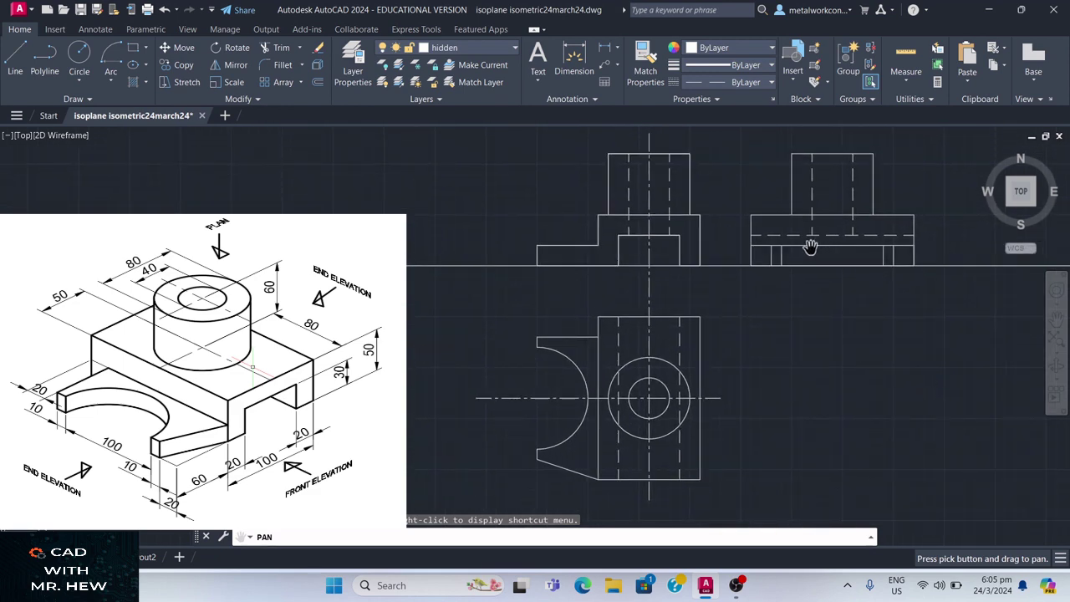
key(Escape)
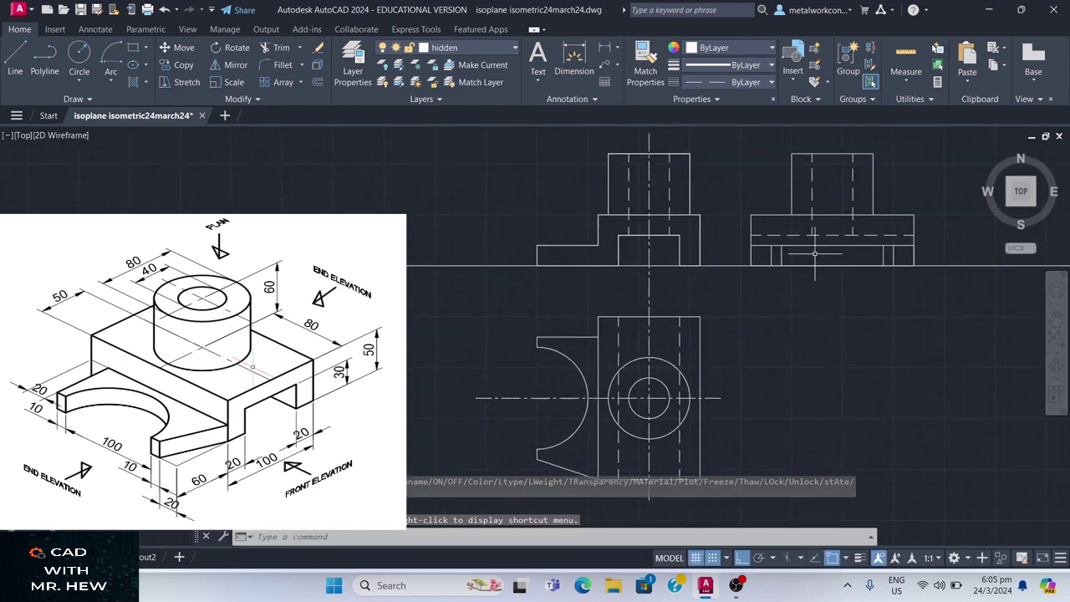
Step: On the center line layer, draw the end elevation's vertical axis from the midpoint of the cylinder's top edge down to about the arm's mid-height
click(456, 47)
click(448, 82)
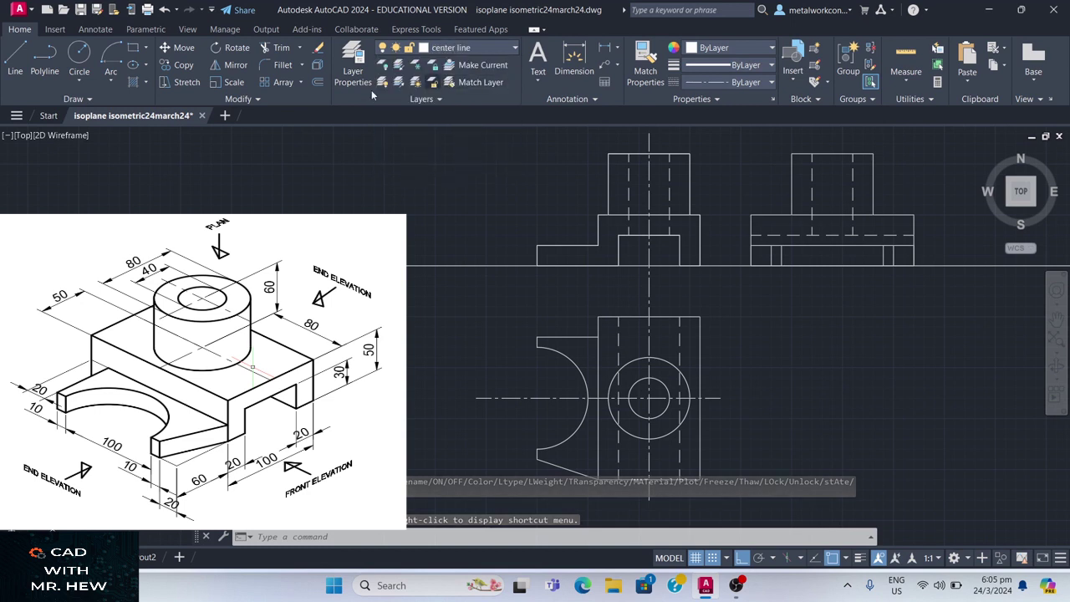
click(15, 59)
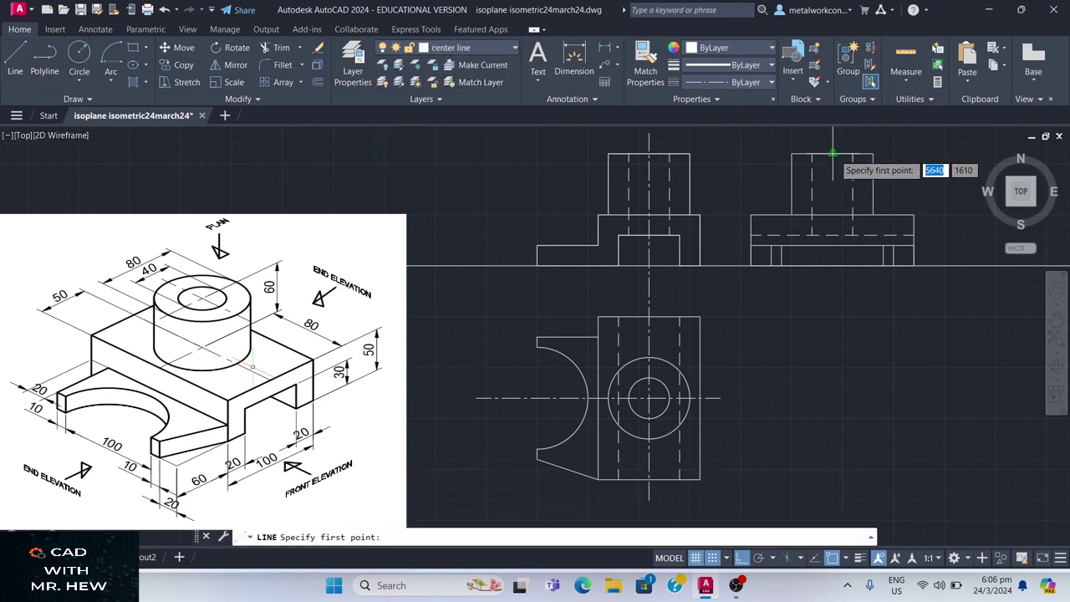
click(833, 214)
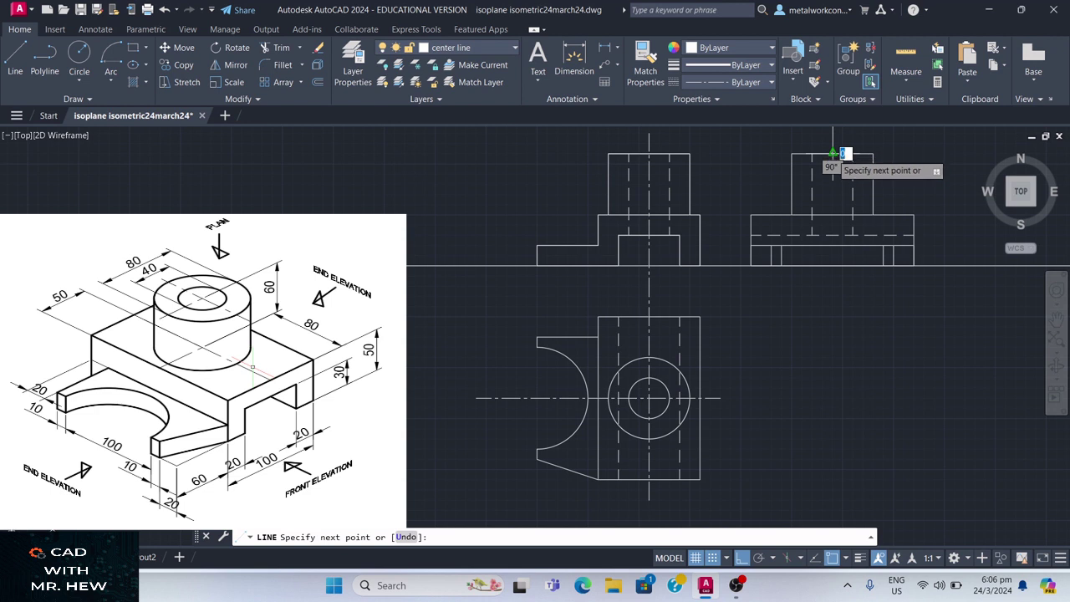
click(833, 255)
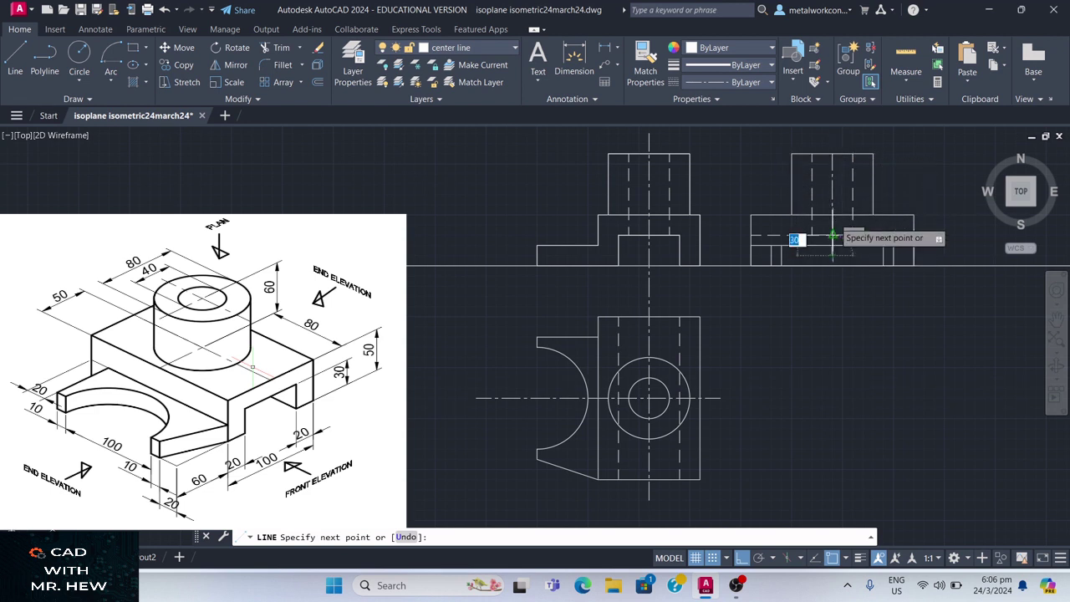
key(Escape)
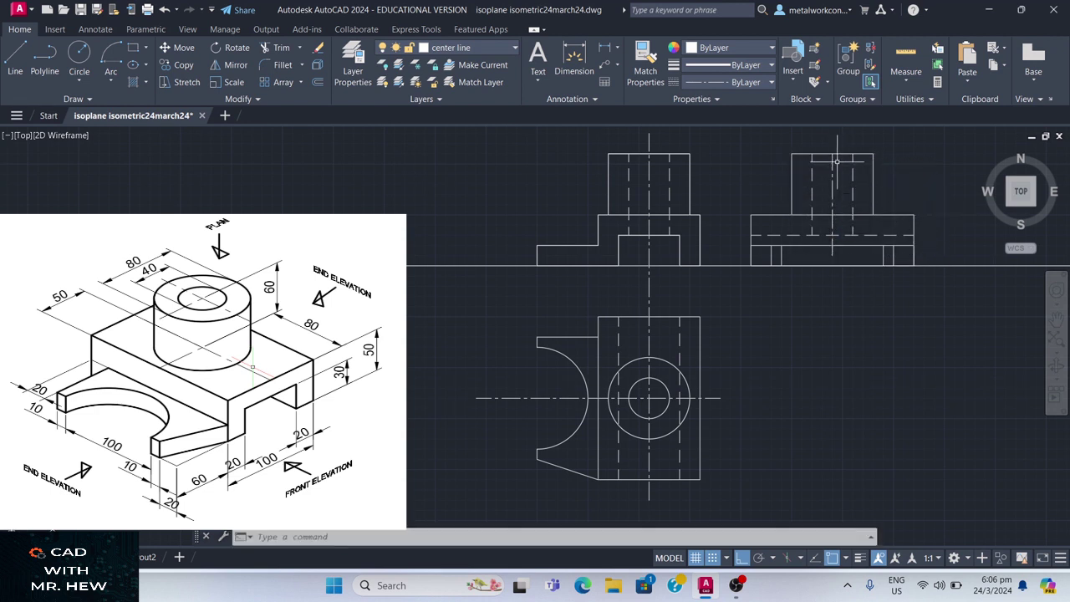
Step: Stretch the upper end of the end elevation's centre line 10 above the cylinder and save the drawing
click(833, 172)
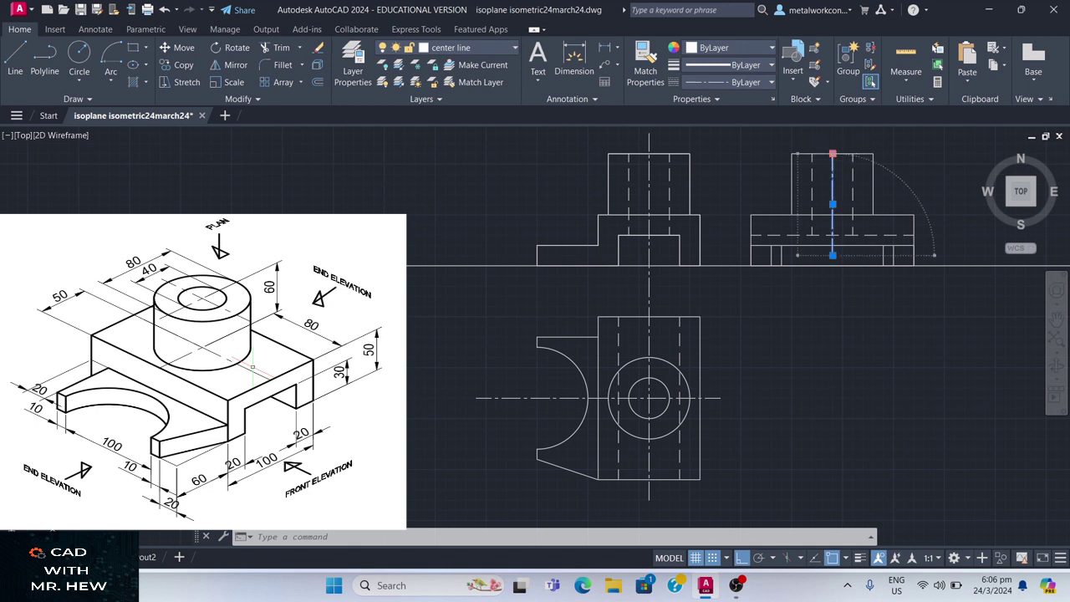
click(833, 153)
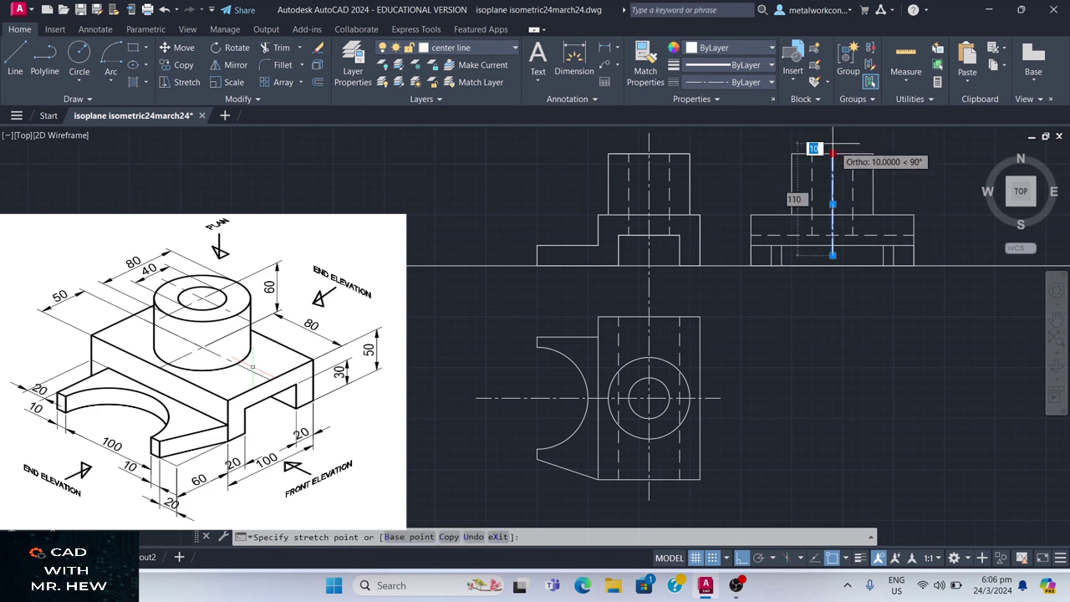
click(833, 144)
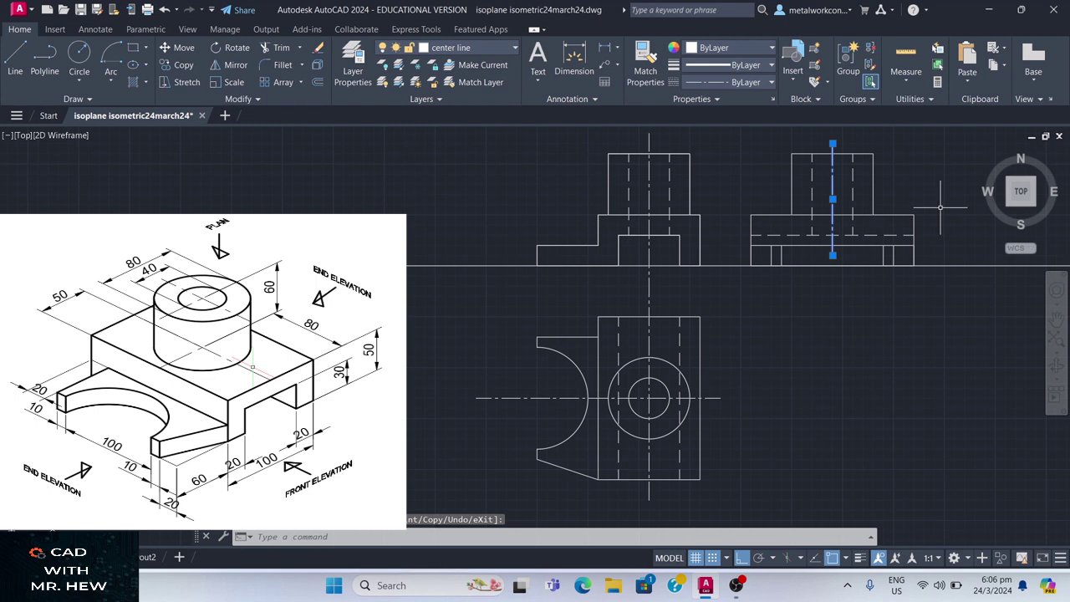
key(Escape)
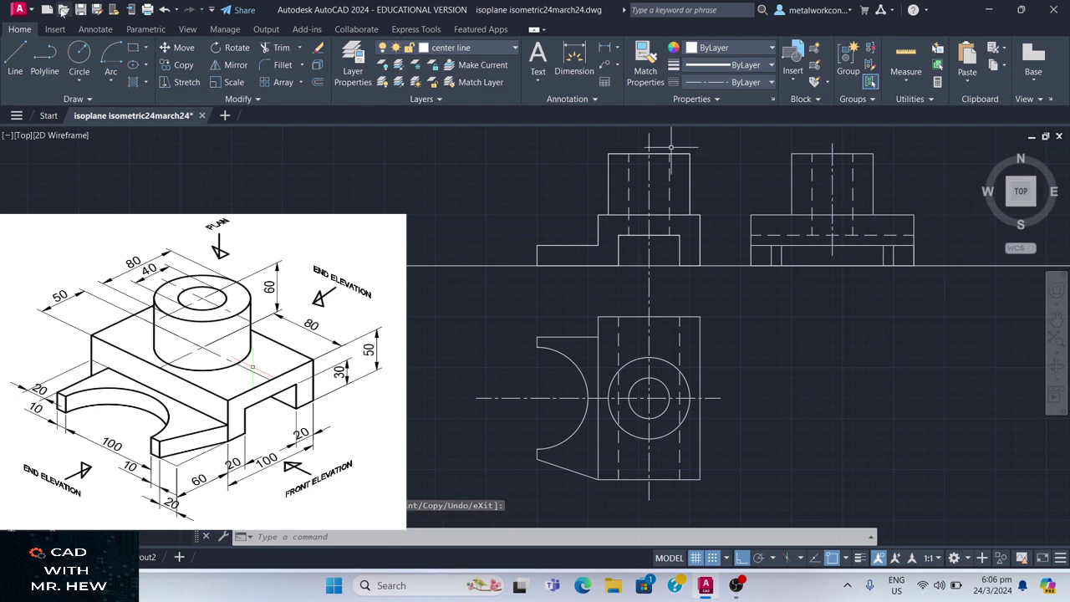
click(80, 9)
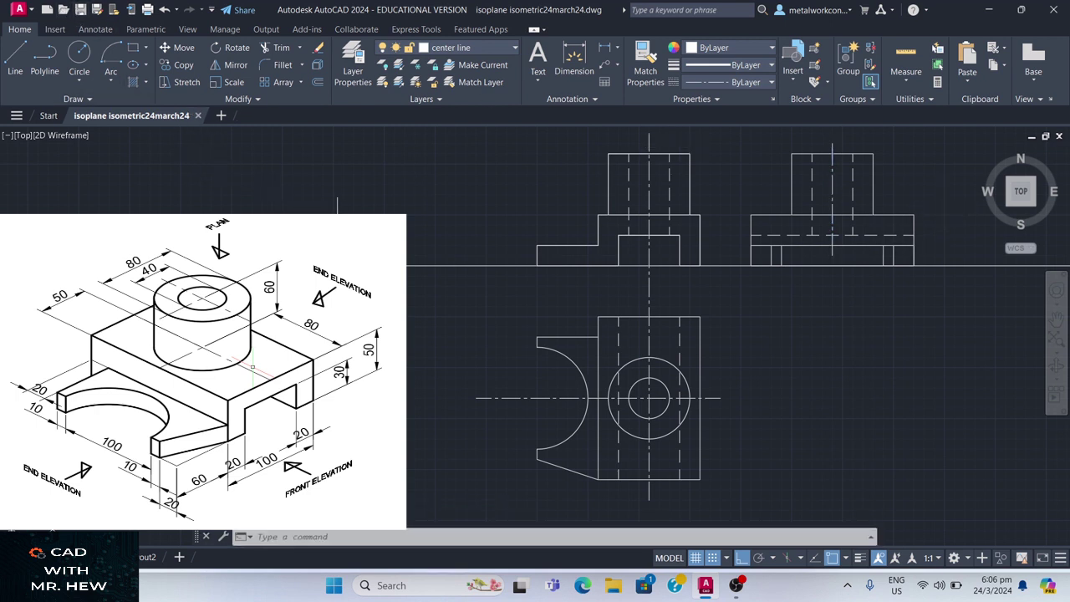